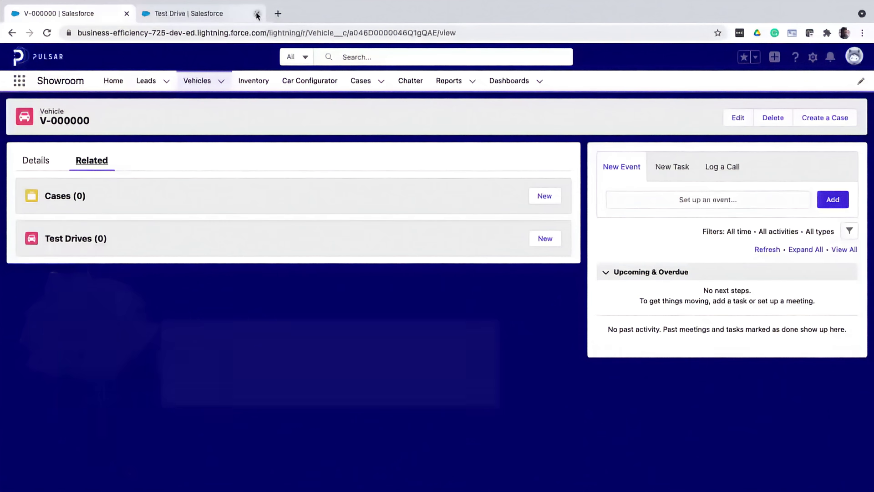
Close the Test Drive page and find the Flows page in Setup by searching for "flow".
left_click(257, 15)
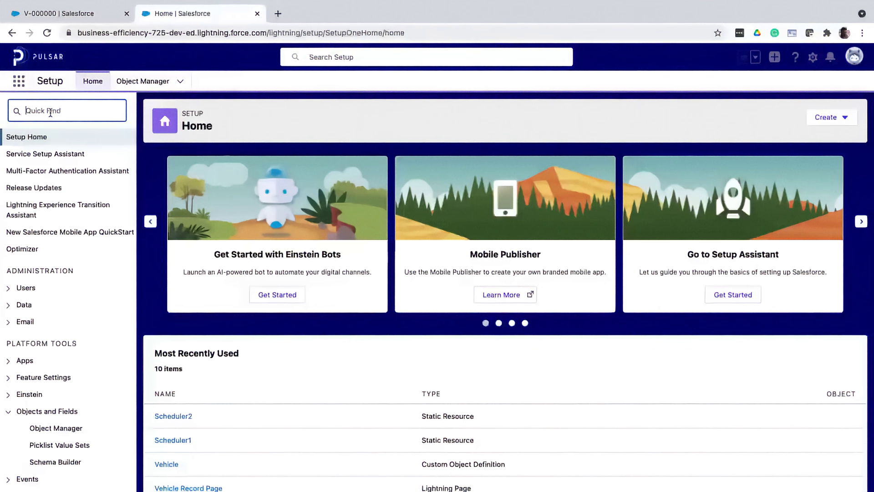
type("flow")
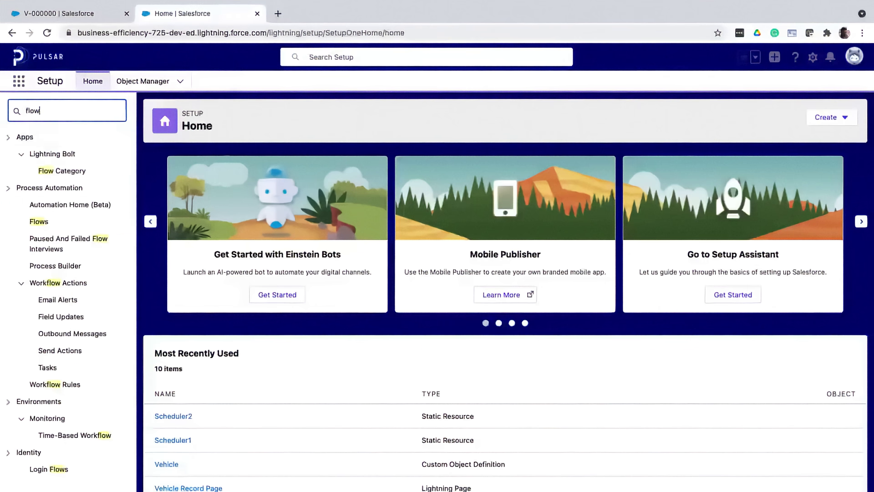
left_click(35, 224)
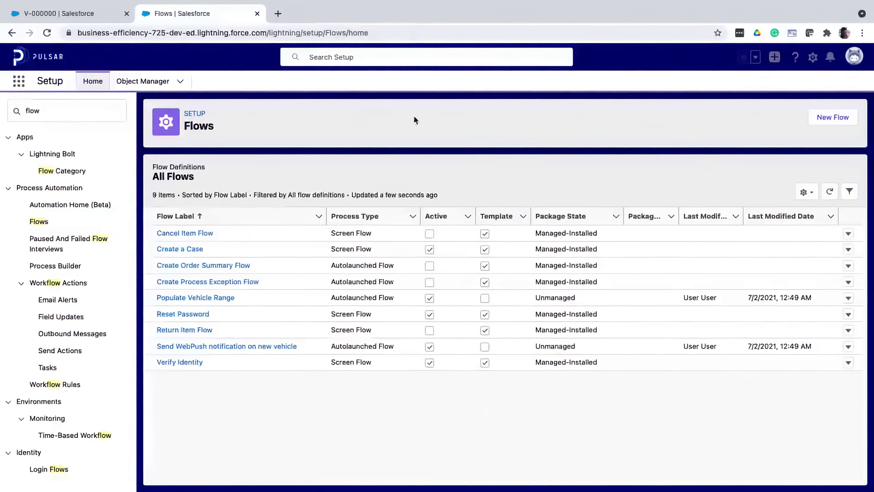
Create a new Screen Flow using the Auto-Layout building mode.
left_click(833, 117)
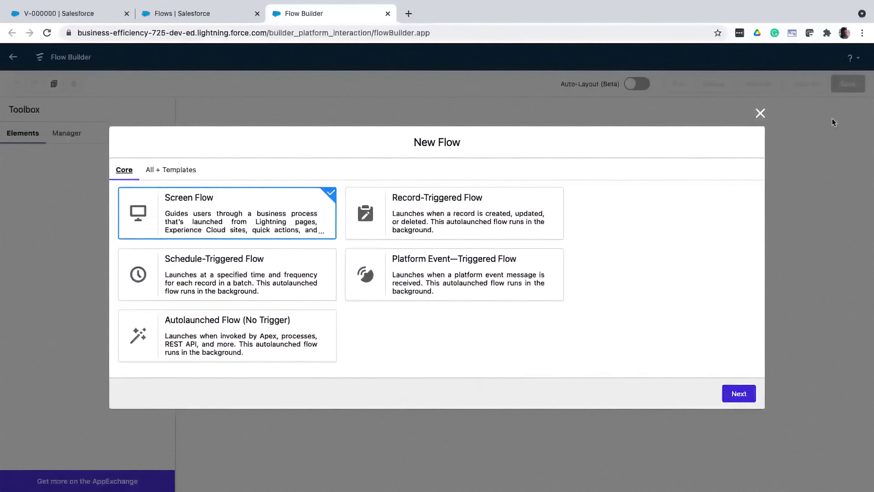
left_click(737, 394)
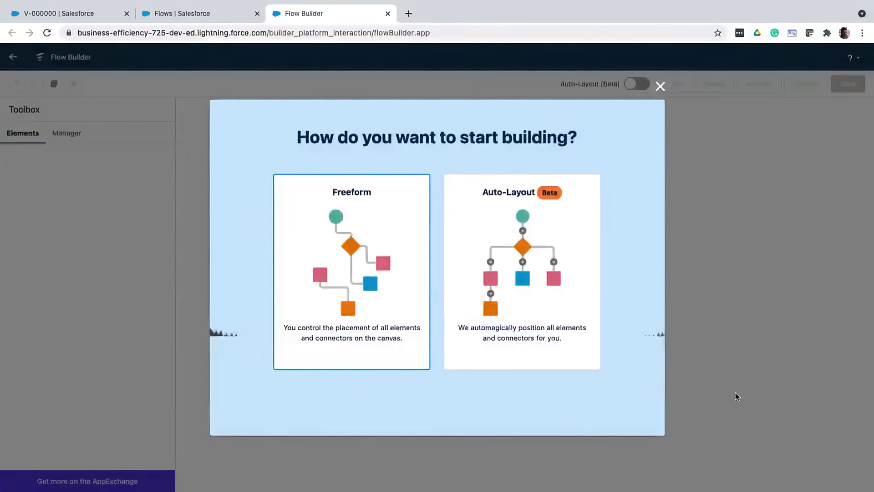
left_click(585, 354)
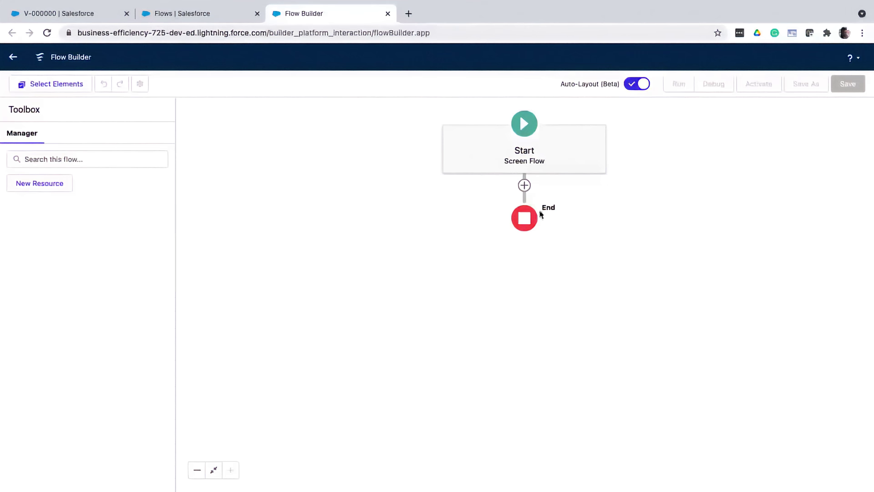
Add a Screen element after the flow's Start and label it "Customer Information".
left_click(525, 186)
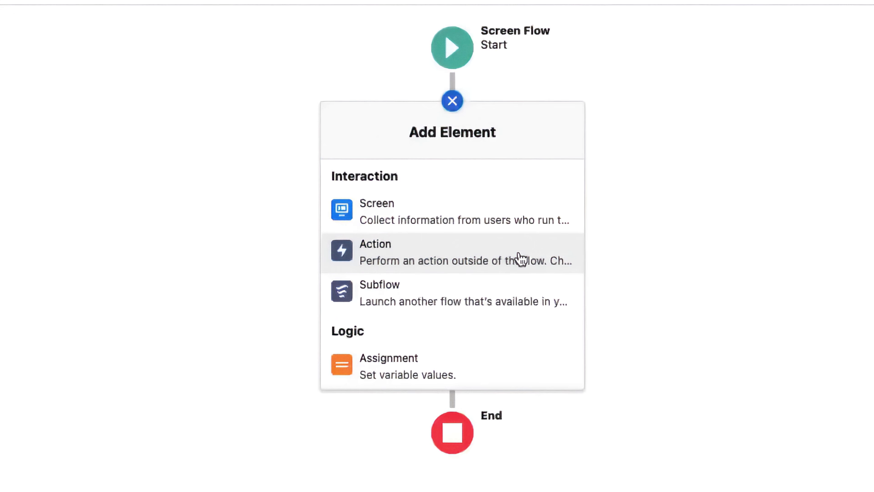
scroll(521, 258, "down", 3)
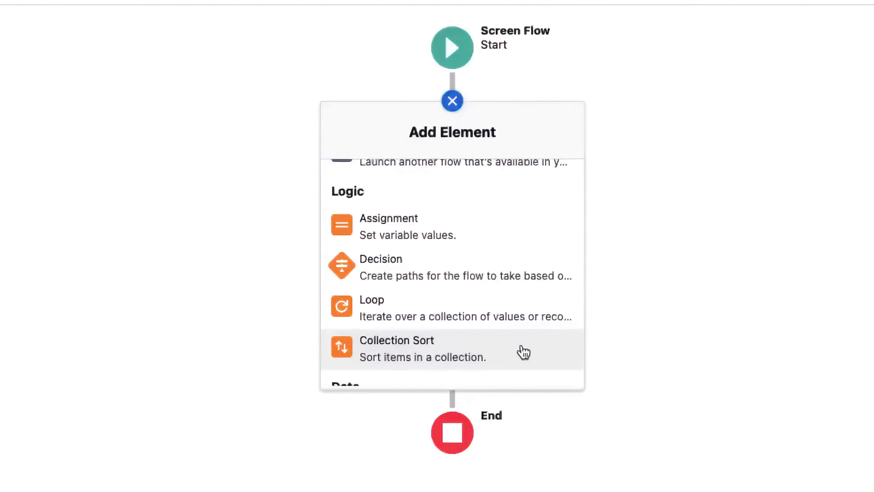
scroll(523, 352, "down", 4)
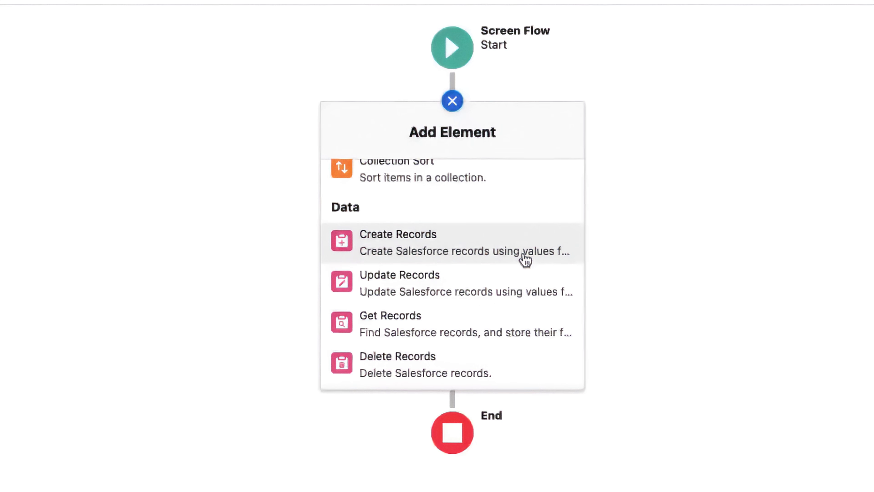
scroll(525, 259, "up", 5)
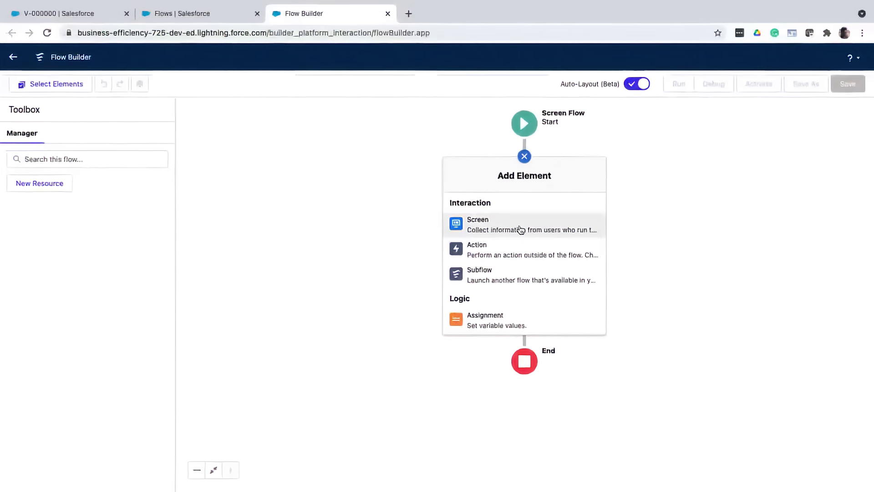
left_click(520, 230)
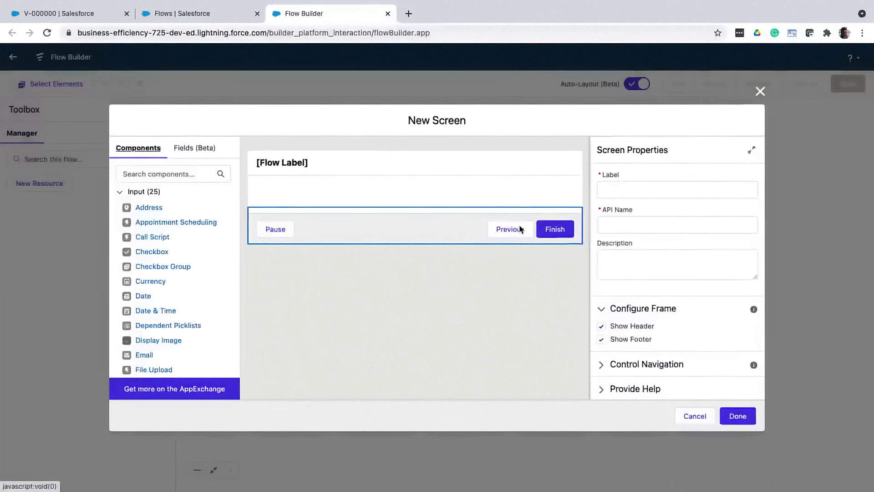
type("Customer Information")
key("Tab")
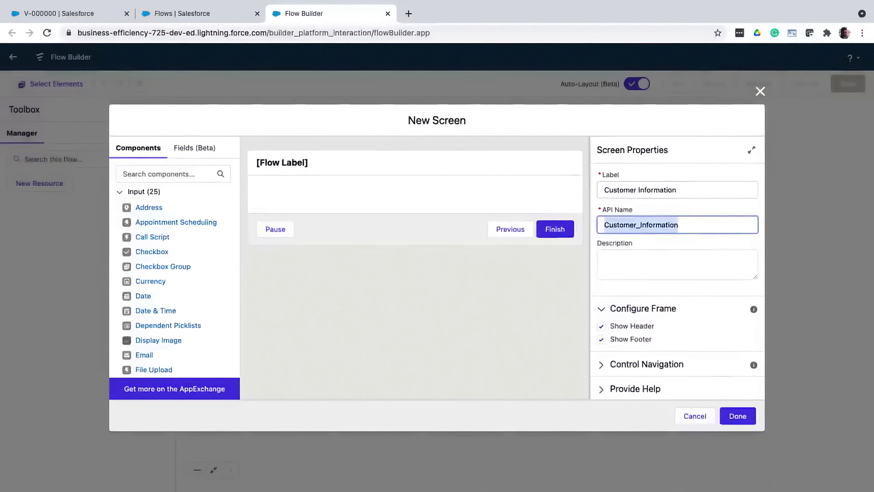
Disable the Pause and Previous navigation options for the Customer Information screen.
left_click(601, 365)
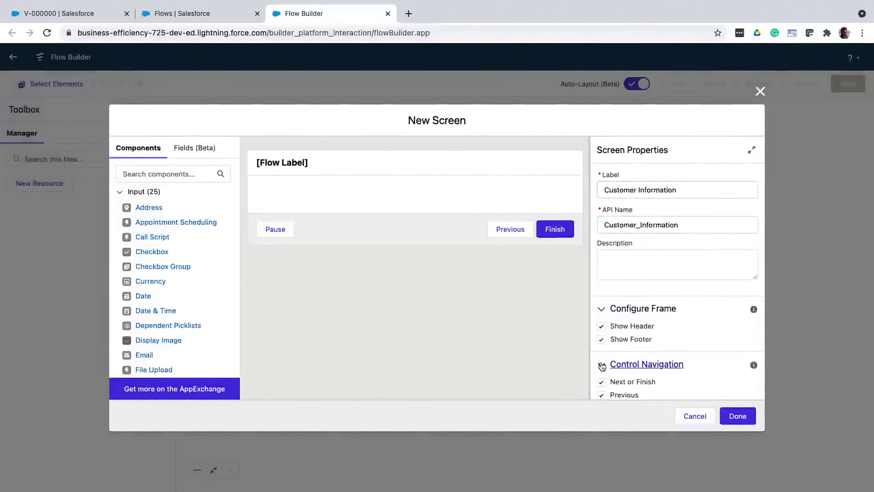
scroll(602, 365, "down", 1)
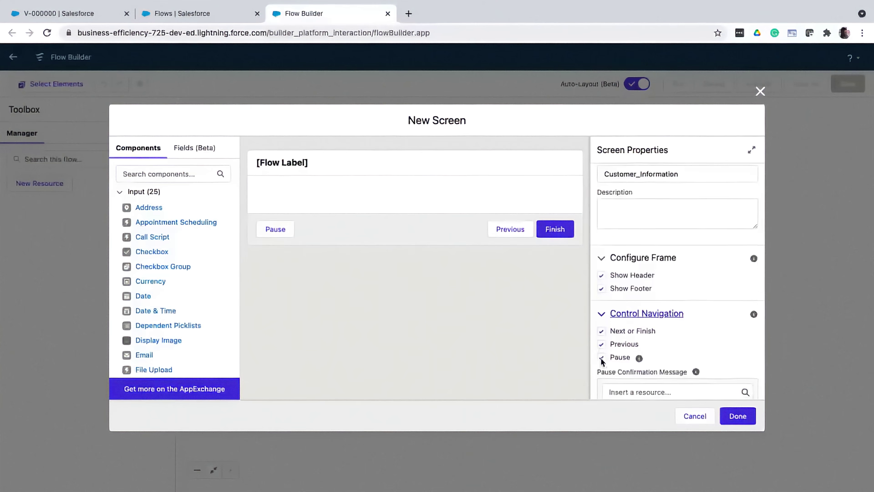
left_click(601, 358)
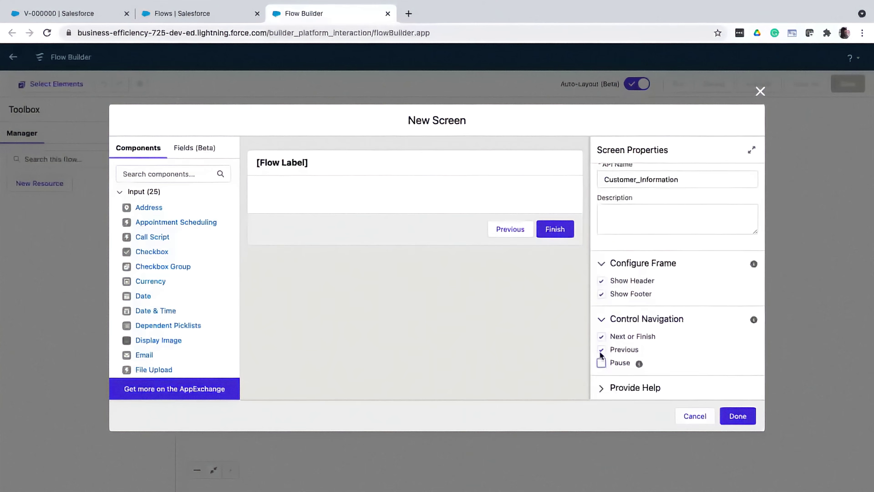
left_click(601, 351)
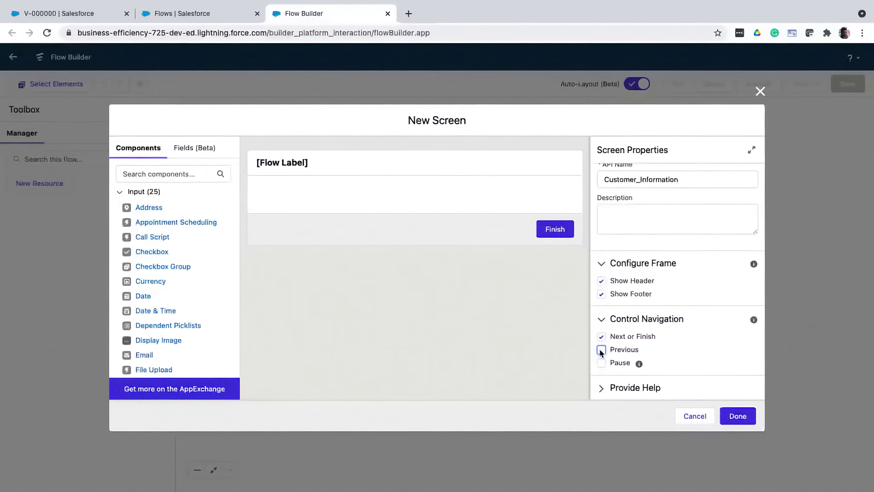
left_click(601, 318)
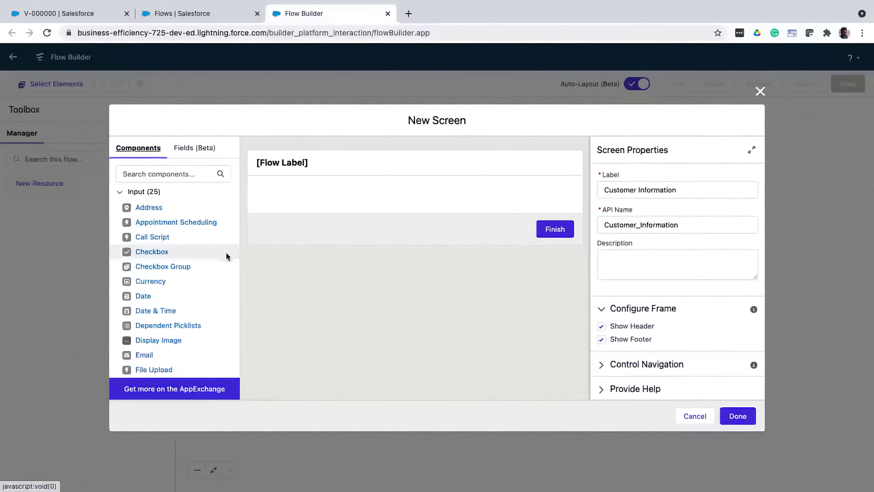
Add a Display Text component with API name DisplayText and the content "Please enter your information".
scroll(223, 270, "down", 1)
scroll(223, 271, "down", 2)
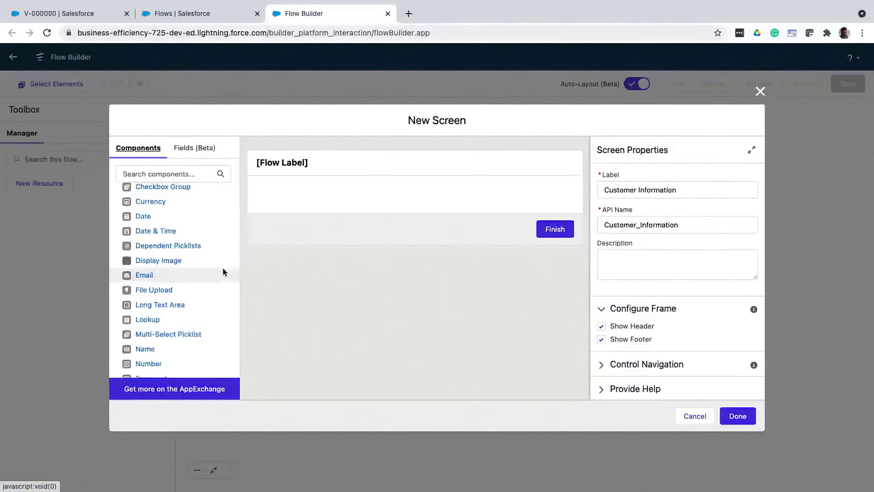
scroll(223, 271, "down", 2)
scroll(223, 272, "down", 6)
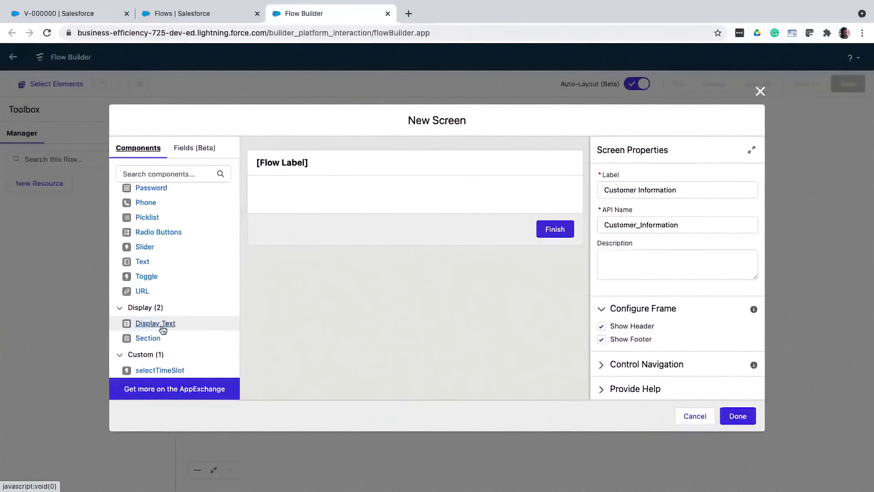
left_click_drag(165, 324, 368, 194)
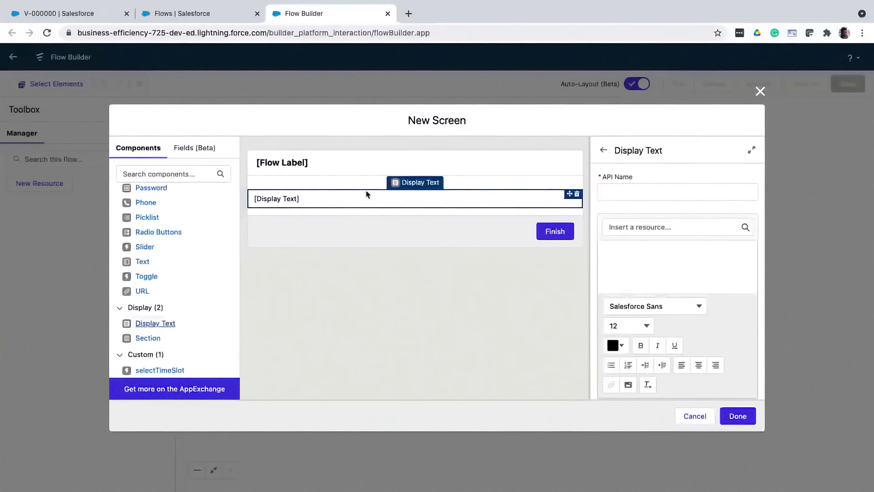
left_click(628, 194)
type("DisplayText")
left_click(649, 261)
type("Please enter your infro")
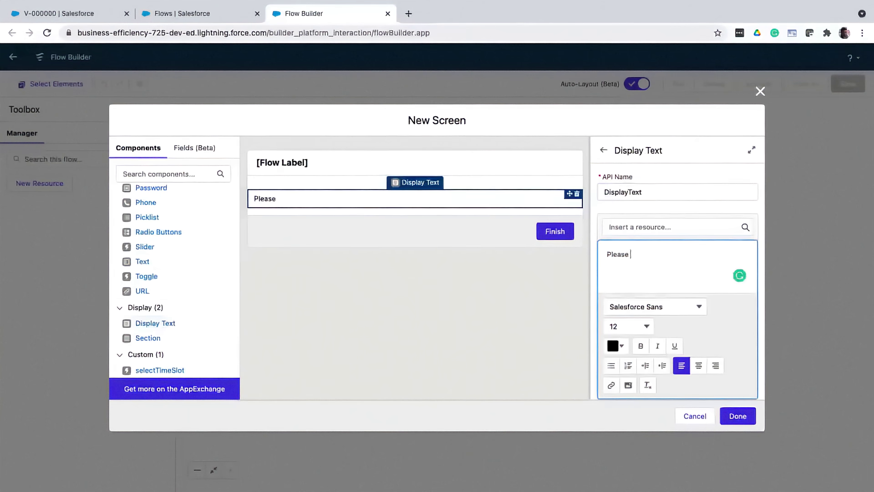
key("BackSpace")
key("BackSpace")
type("ormation")
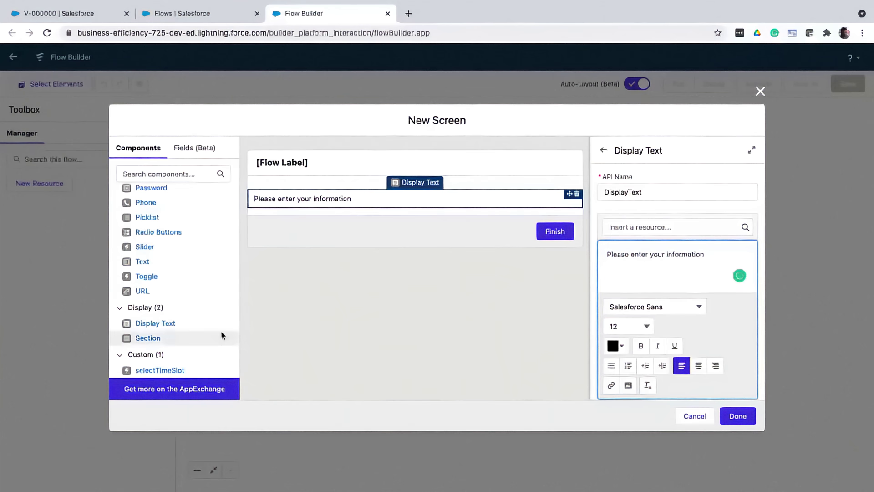
Add a Text input labelled "Name" below the display text.
left_click_drag(141, 263, 310, 208)
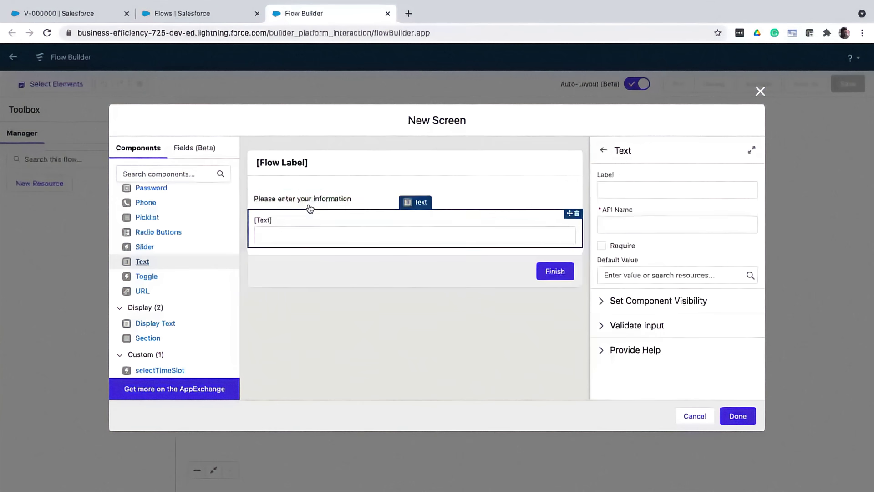
left_click(620, 182)
type("Name")
key("Tab")
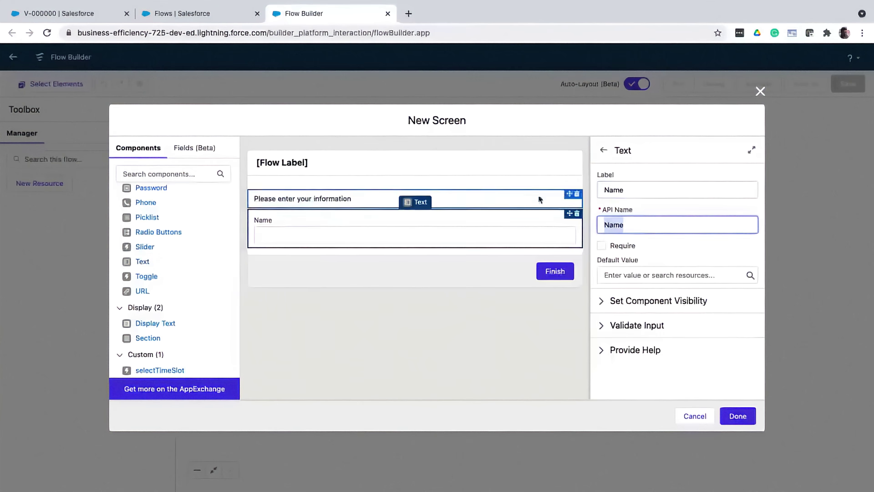
Add a second Text input labelled "Phone Number" below the Name field.
left_click_drag(138, 264, 286, 247)
type("Phone Number")
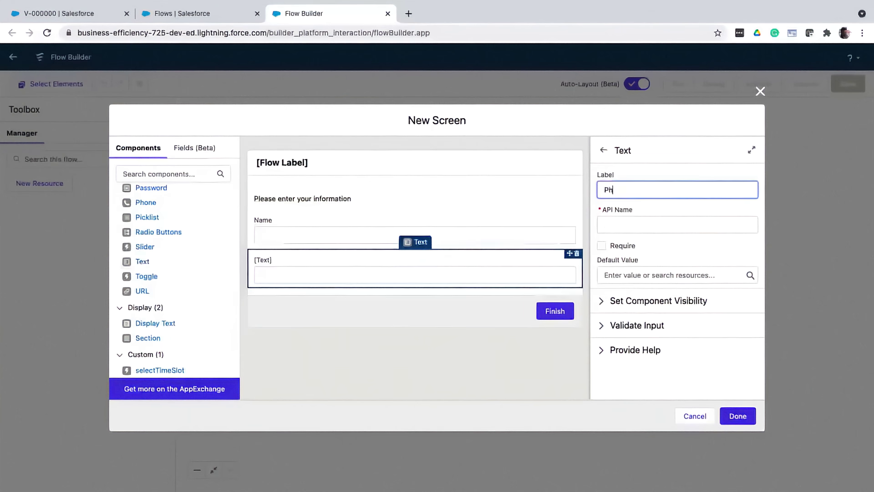
key("Tab")
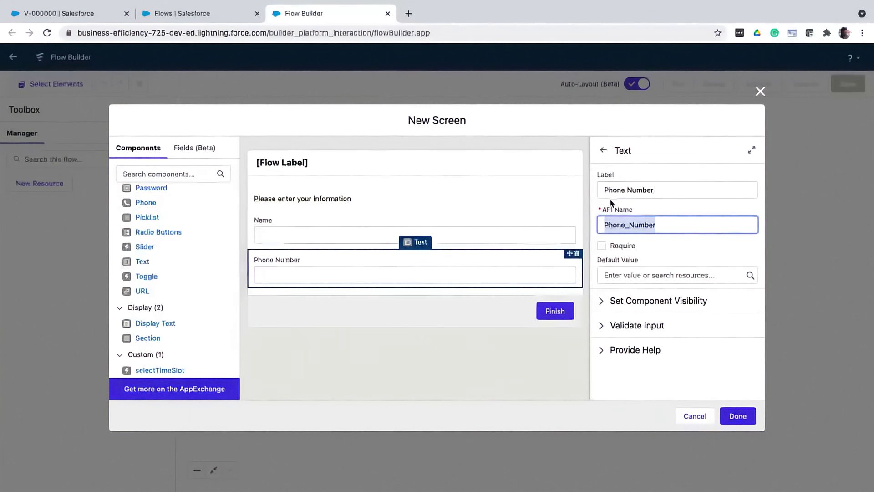
Make the Phone Number and Name inputs required and finish the Customer Information screen.
left_click(600, 245)
left_click(531, 234)
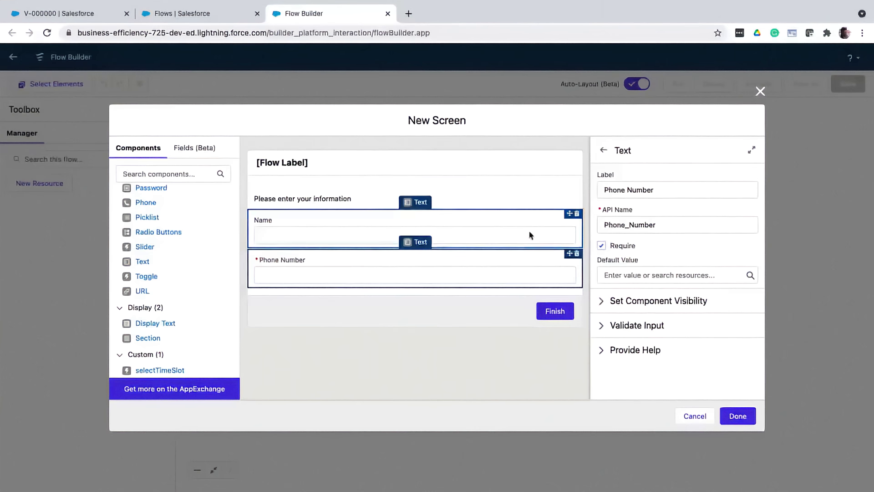
left_click(601, 245)
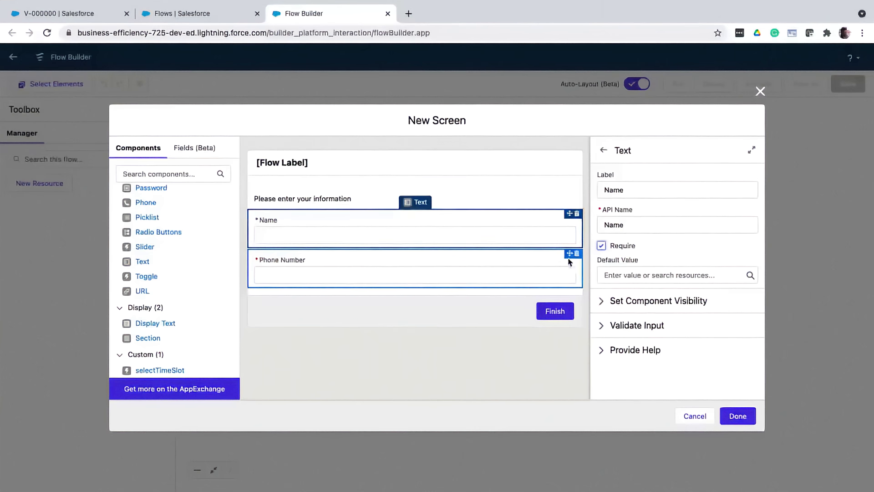
left_click(548, 271)
left_click(732, 417)
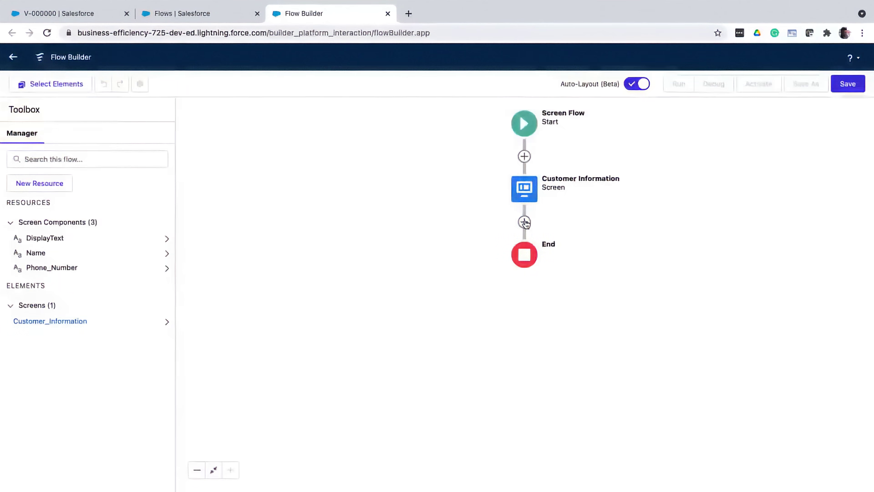
Add another Screen element after Customer Information and label it "Select Car".
left_click(524, 223)
left_click(494, 292)
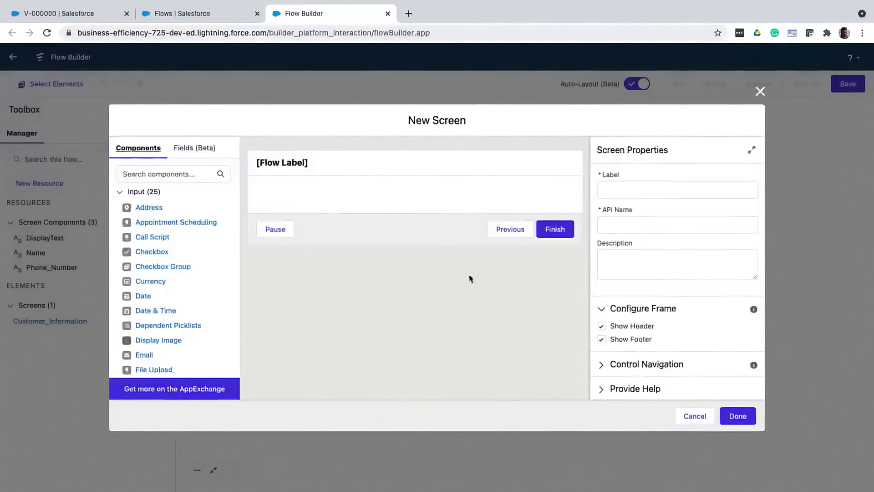
left_click(606, 190)
type("Select Car")
key("Tab")
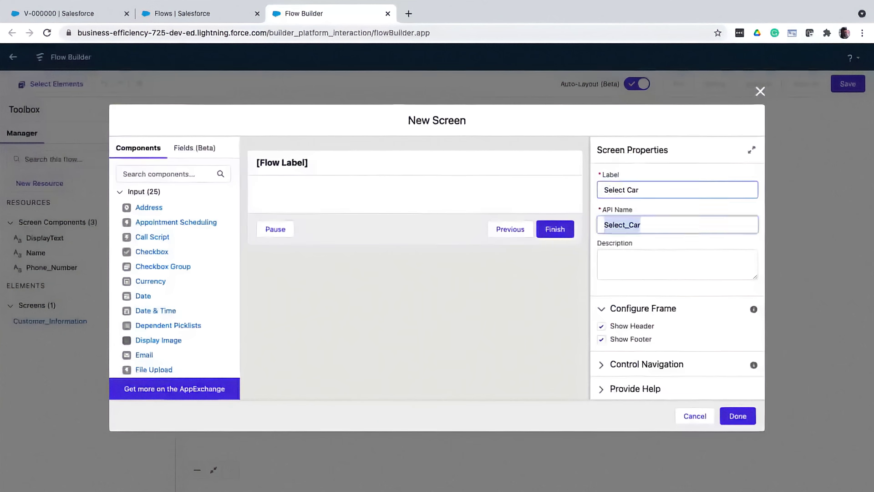
Disable the Pause navigation option for the Select Car screen.
left_click(602, 364)
scroll(602, 367, "down", 1)
left_click(601, 363)
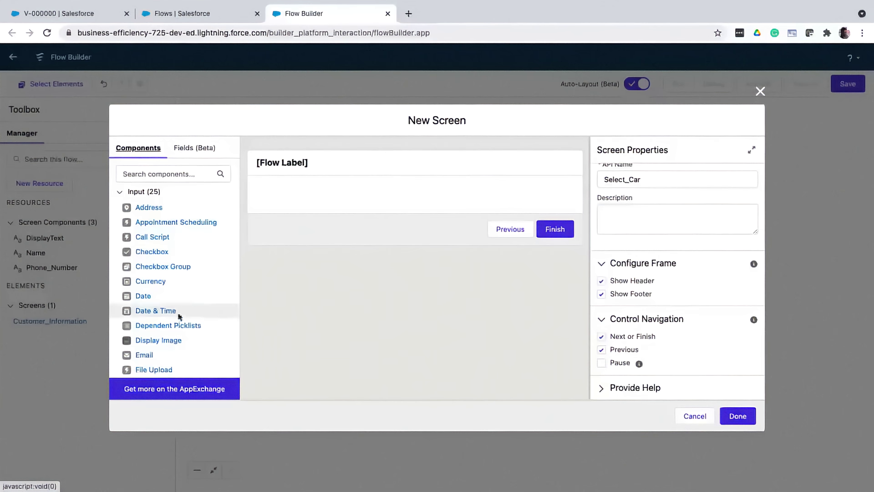
Add a Picklist component labelled "Select Model" to the Select Car screen.
scroll(178, 319, "down", 3)
scroll(179, 323, "down", 2)
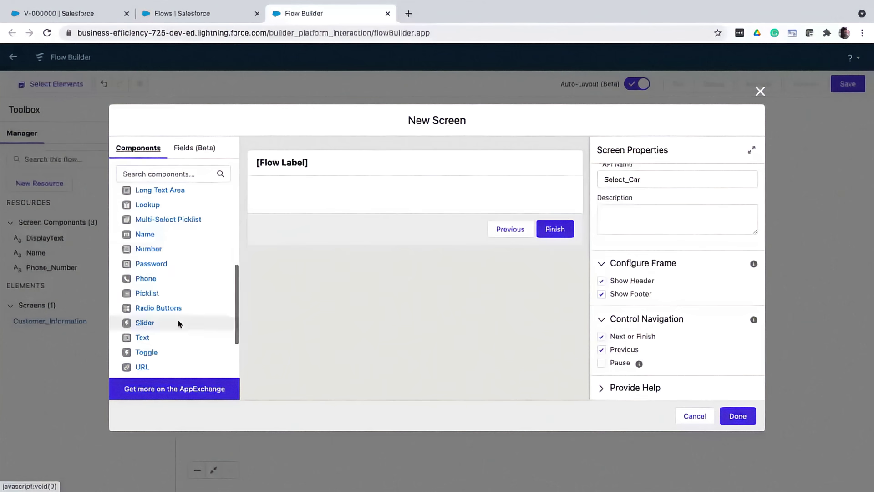
left_click_drag(147, 293, 322, 202)
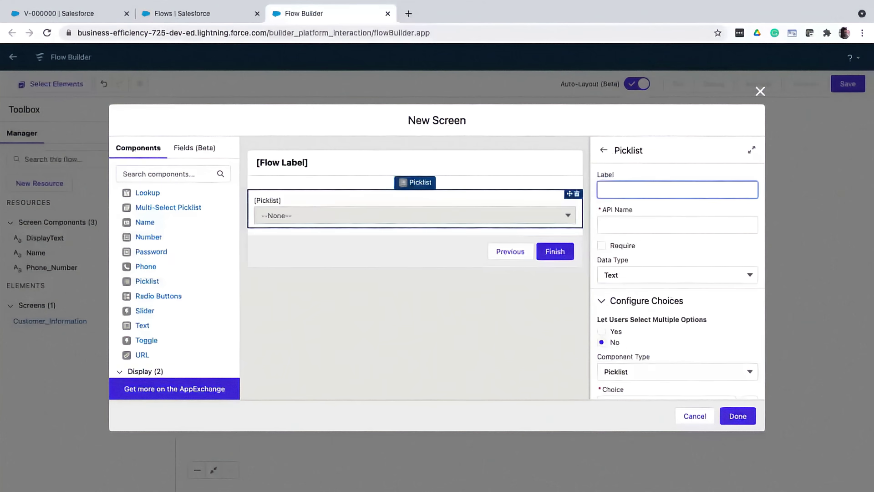
type("Select Model")
key("Tab")
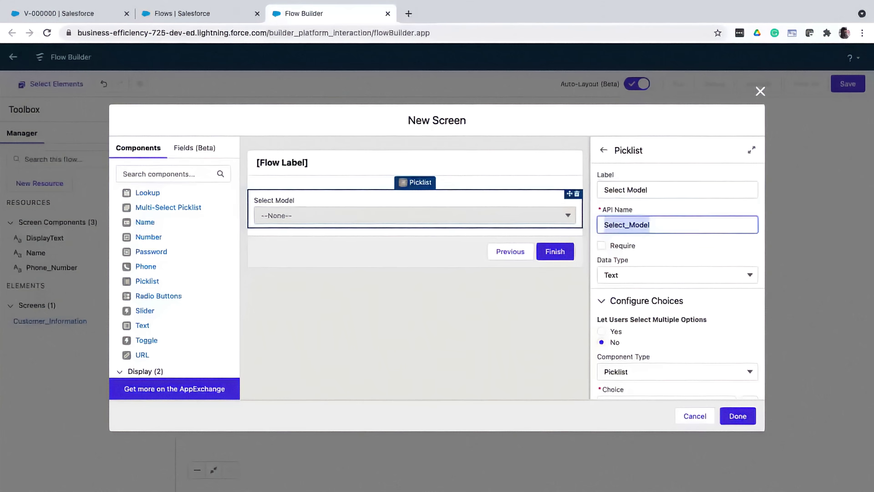
Make the Select Model picklist required and start a new Record Choice Set resource for its choice.
left_click(601, 246)
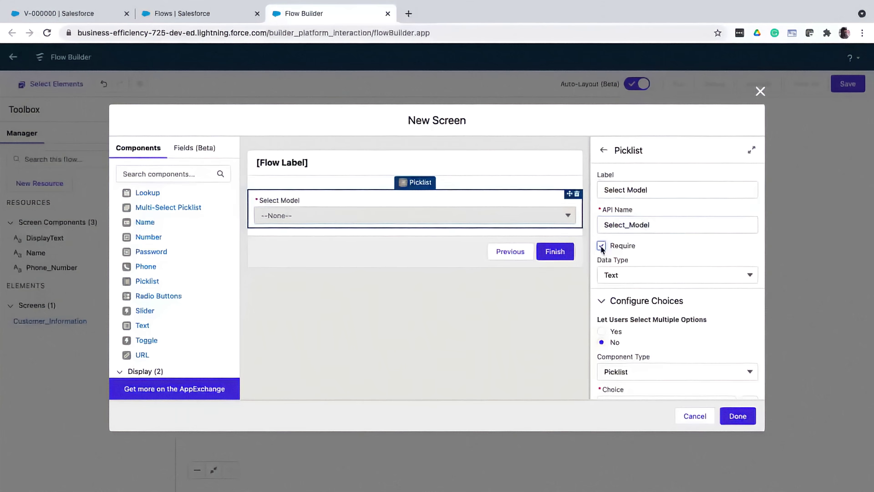
scroll(634, 316, "down", 3)
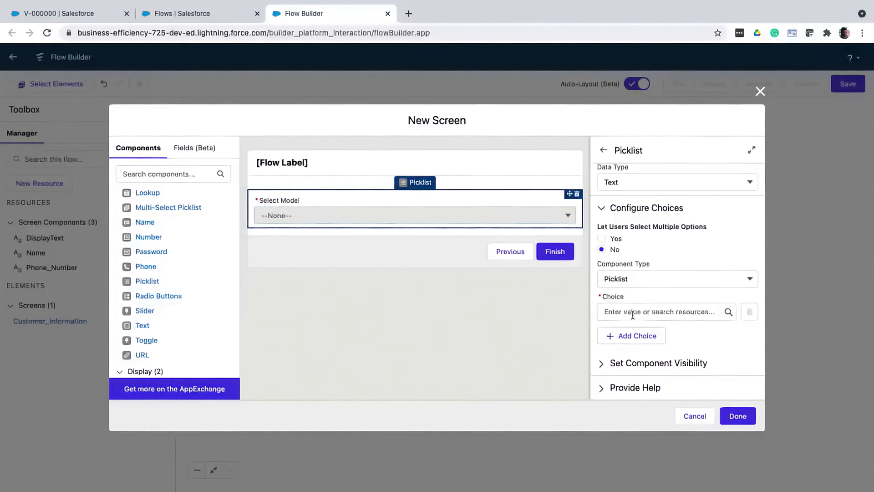
left_click(632, 314)
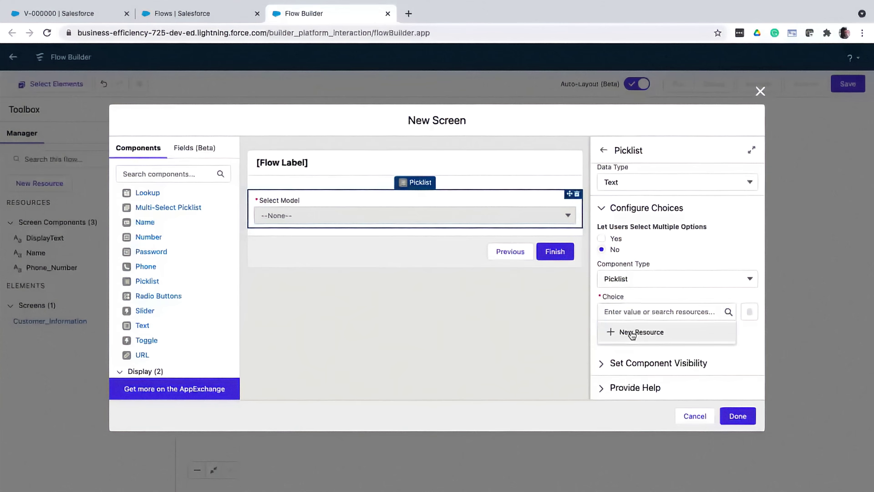
left_click(632, 333)
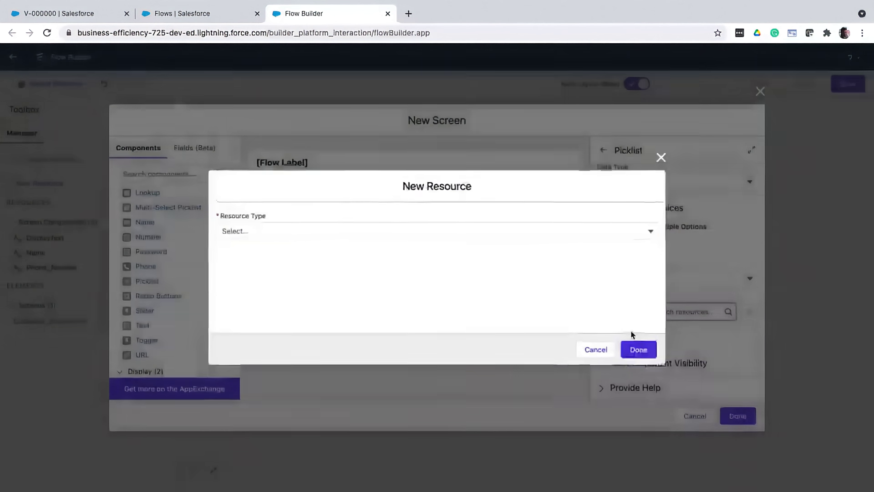
left_click(538, 231)
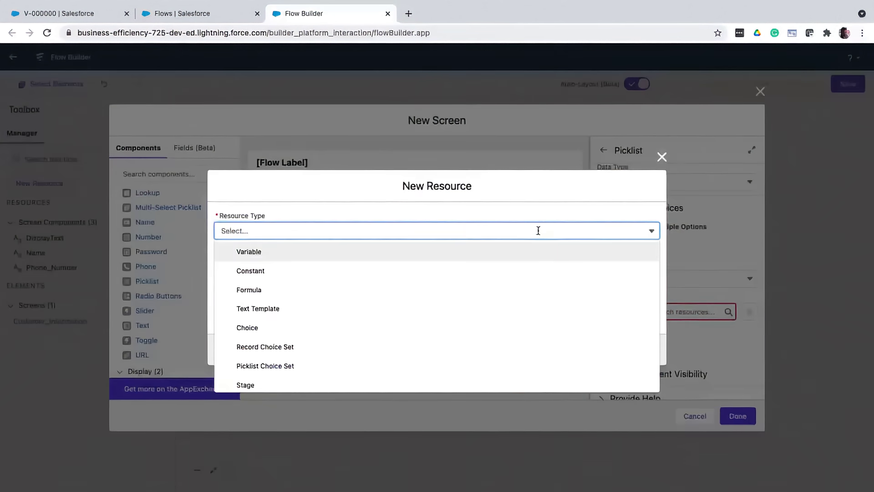
left_click(489, 348)
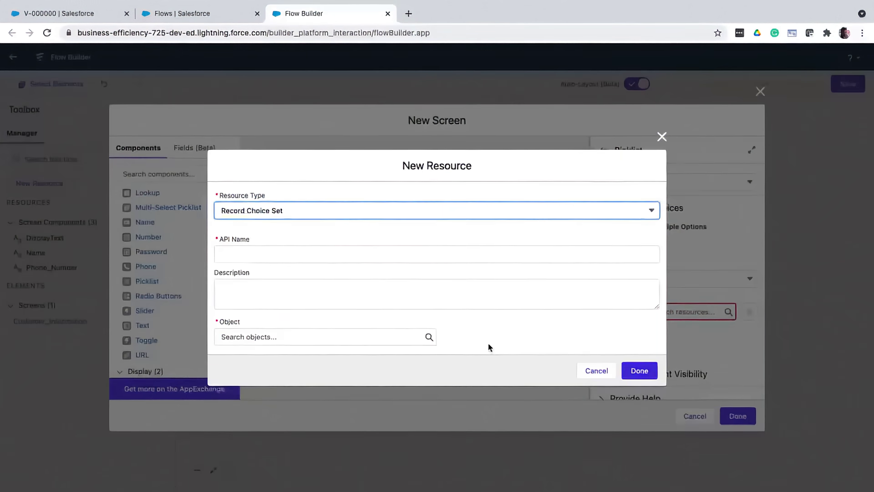
Name the record choice set CarModelList and set its object to Vehicle.
left_click(450, 256)
type("CrrModelList")
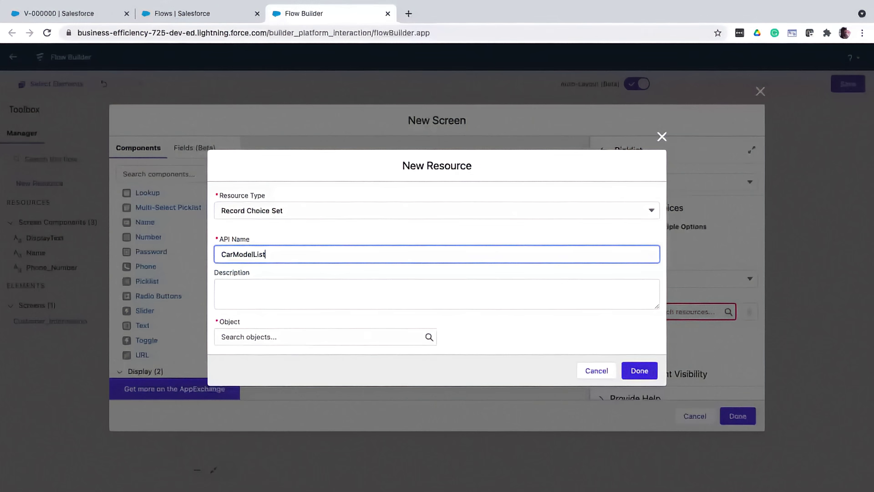
left_click(385, 339)
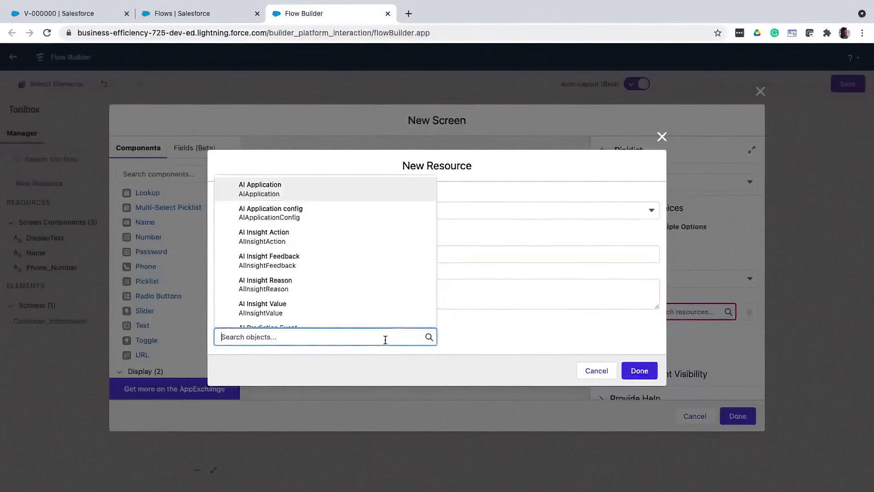
type("vehicle")
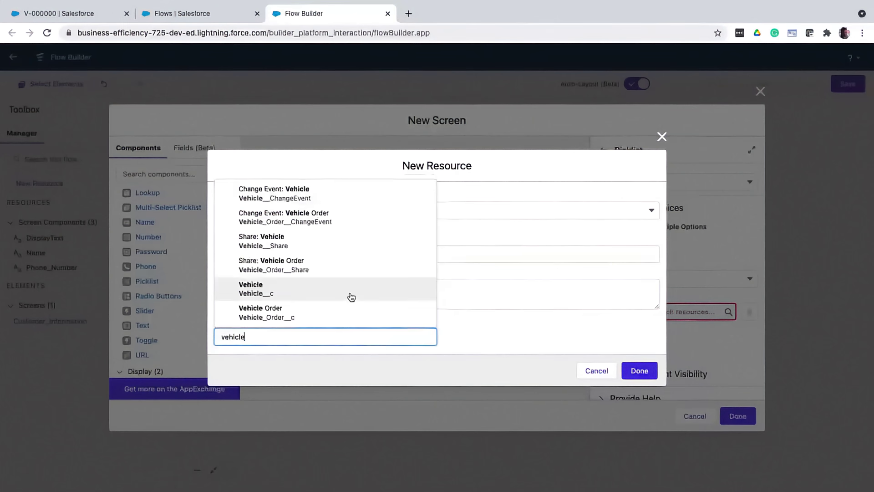
left_click(350, 297)
Filter the Vehicle records of the choice set to those whose Status__c equals Available.
scroll(351, 301, "down", 1)
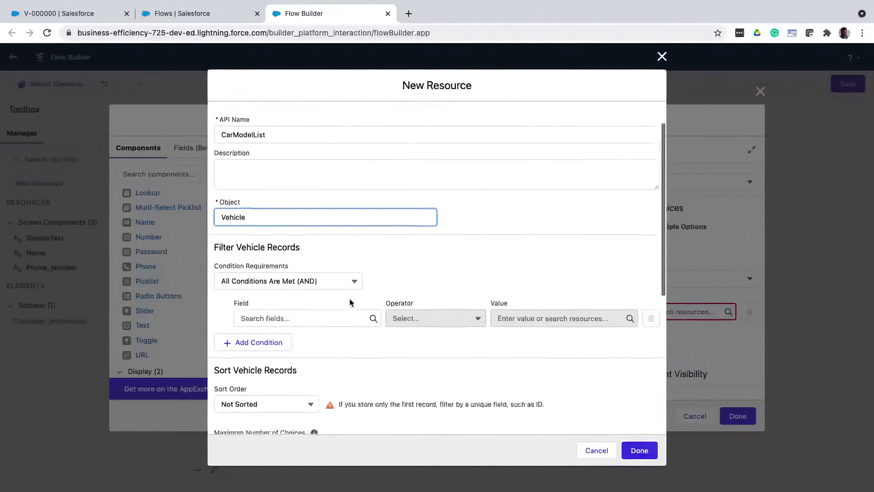
scroll(350, 302, "down", 1)
left_click(342, 283)
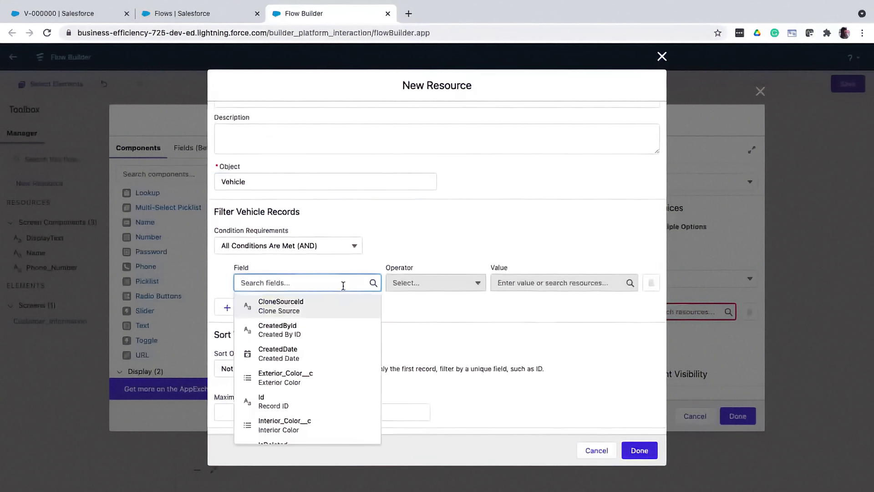
scroll(336, 424, "down", 3)
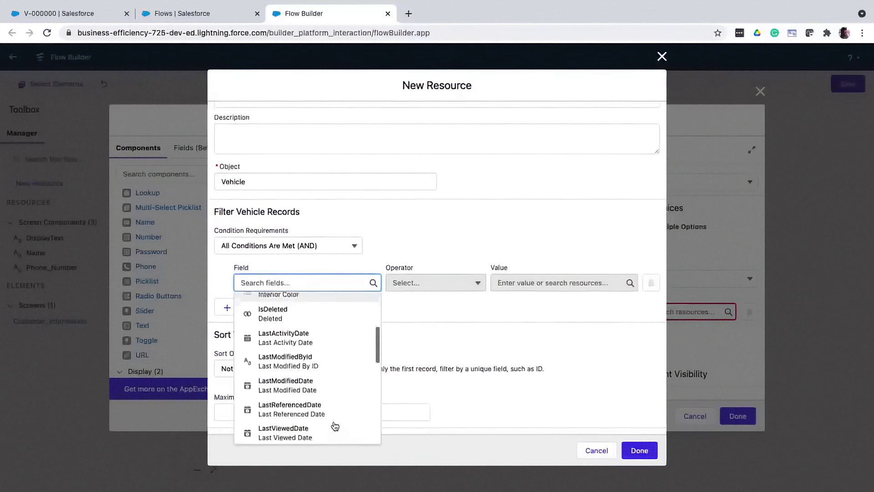
type("stat")
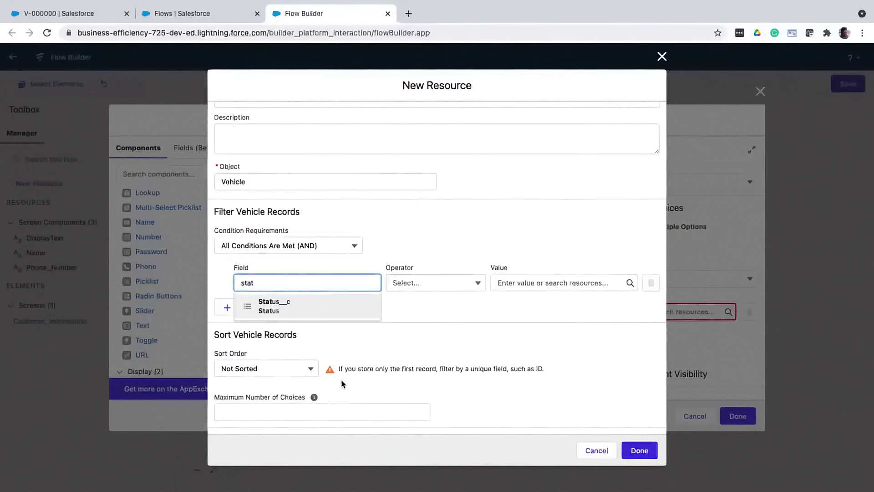
left_click(321, 306)
left_click(524, 286)
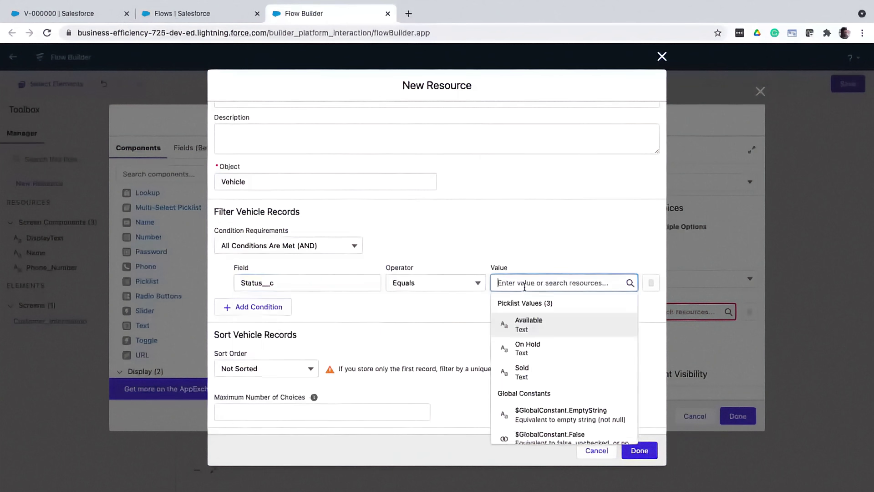
left_click(538, 325)
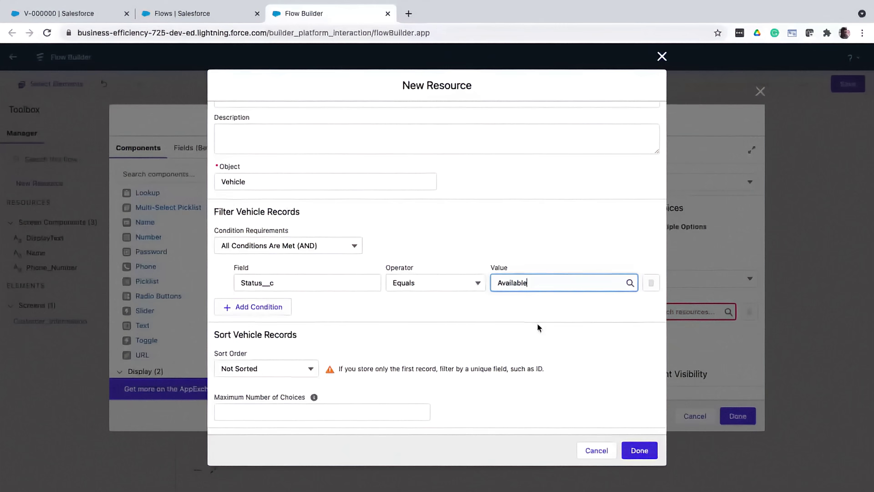
Set the choice label to Model__c and the choice value to Id, completing the resource and the Select Car screen.
scroll(403, 309, "down", 5)
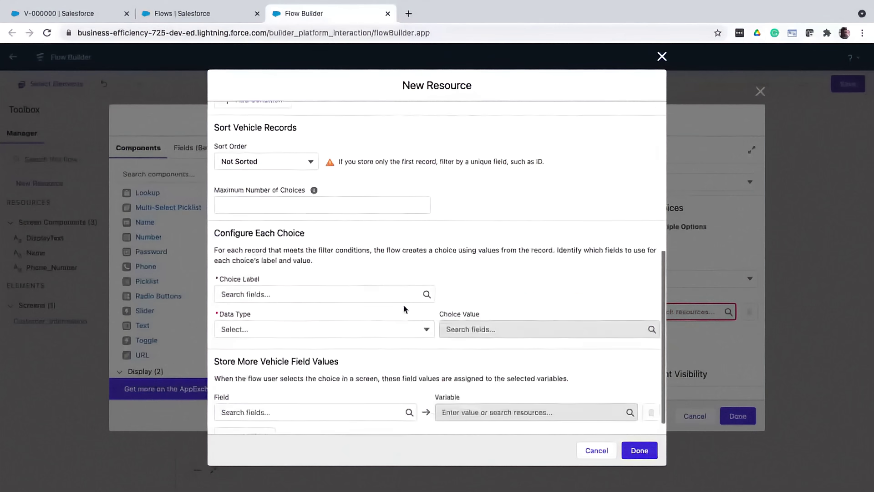
scroll(403, 309, "down", 1)
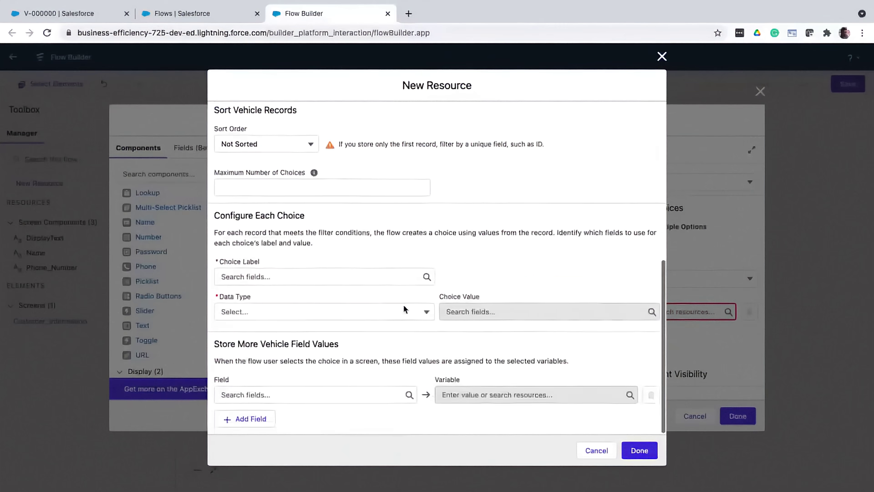
left_click(379, 277)
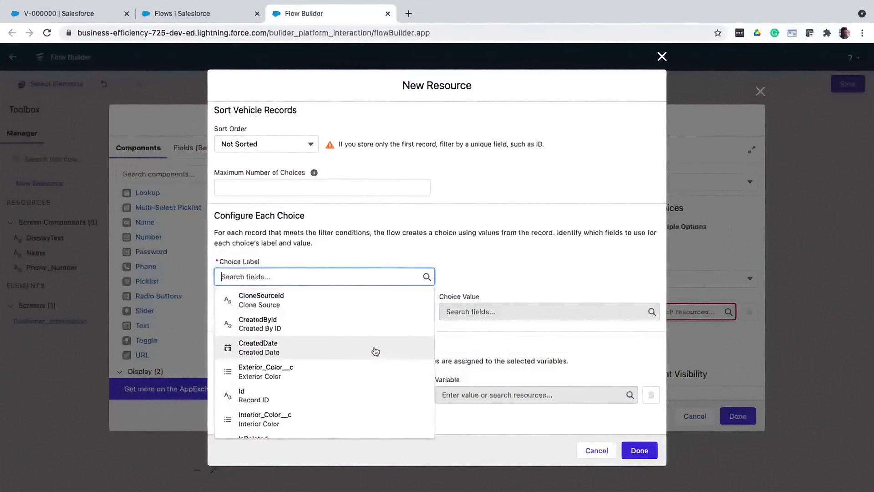
scroll(372, 355, "down", 5)
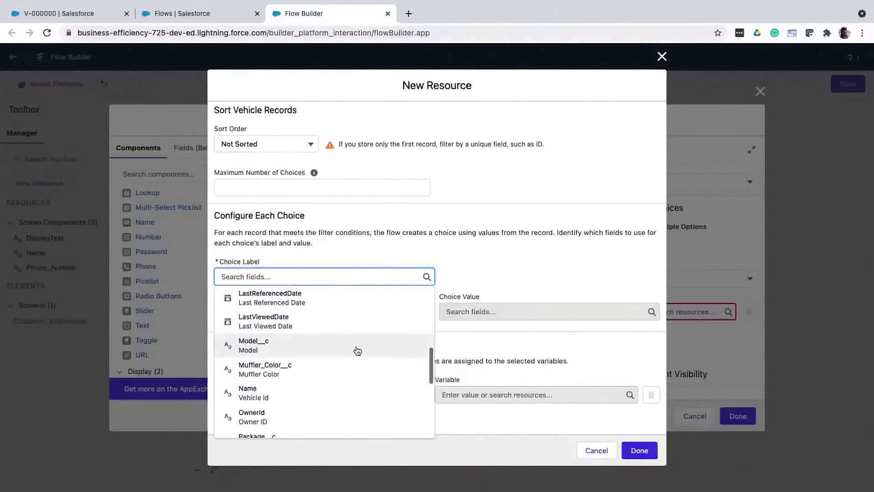
left_click(359, 350)
left_click(455, 310)
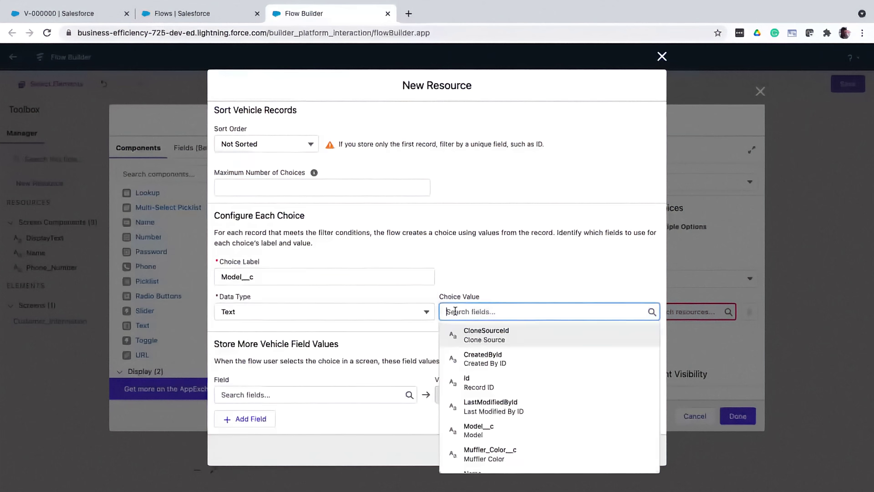
left_click(466, 379)
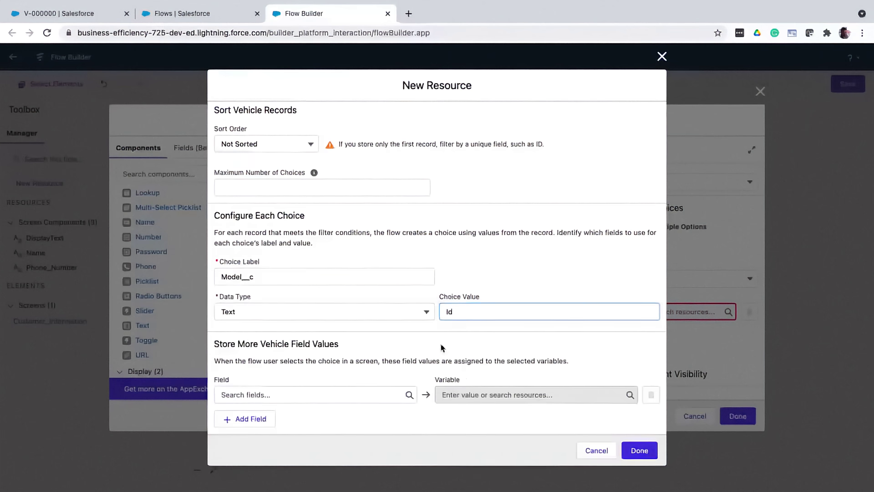
left_click(633, 451)
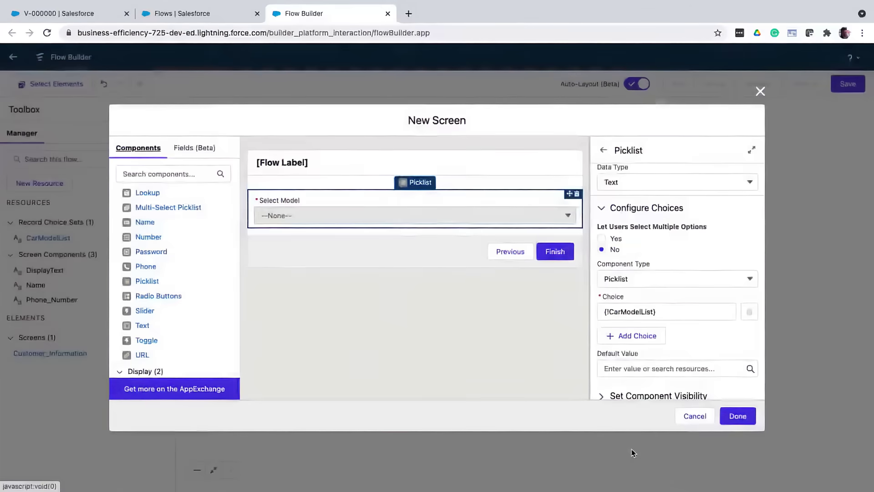
scroll(645, 391, "up", 1)
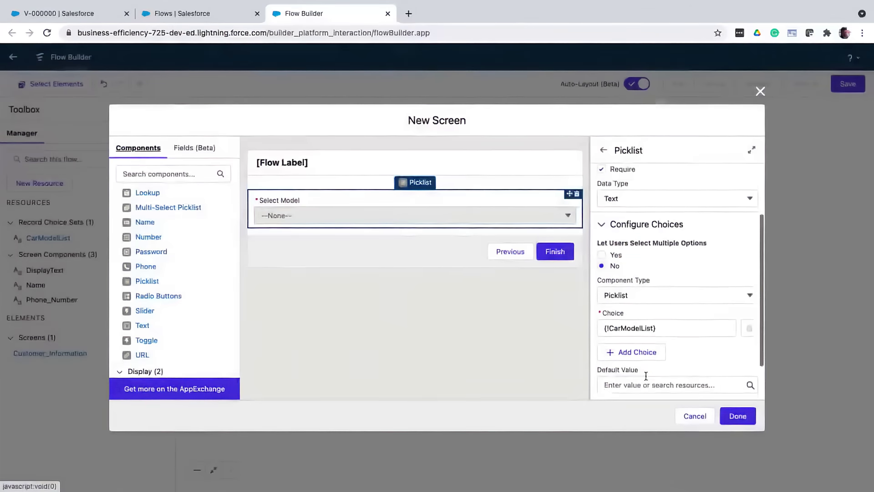
left_click(730, 416)
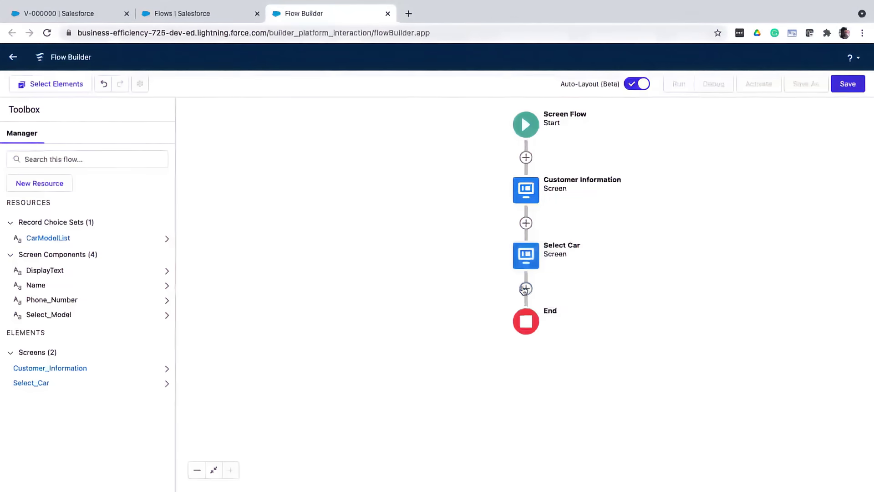
Add a Screen element after Select Car and label it "Book Time".
left_click(526, 288)
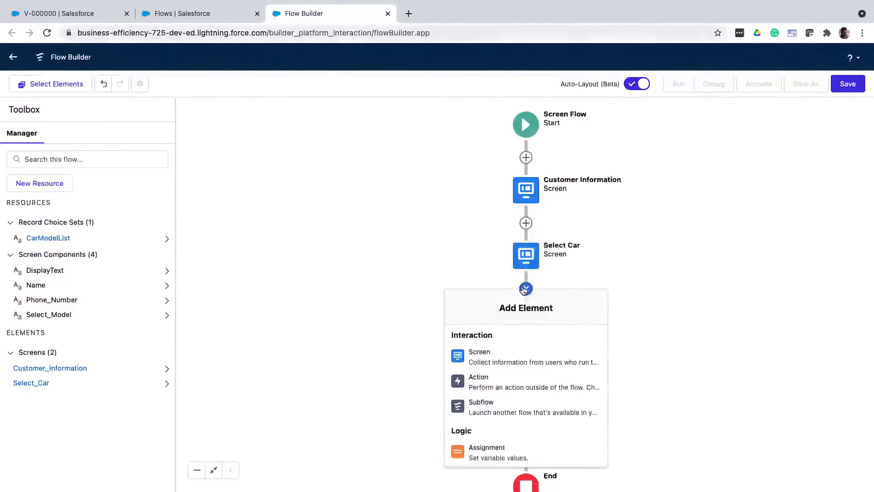
left_click(494, 361)
left_click(632, 189)
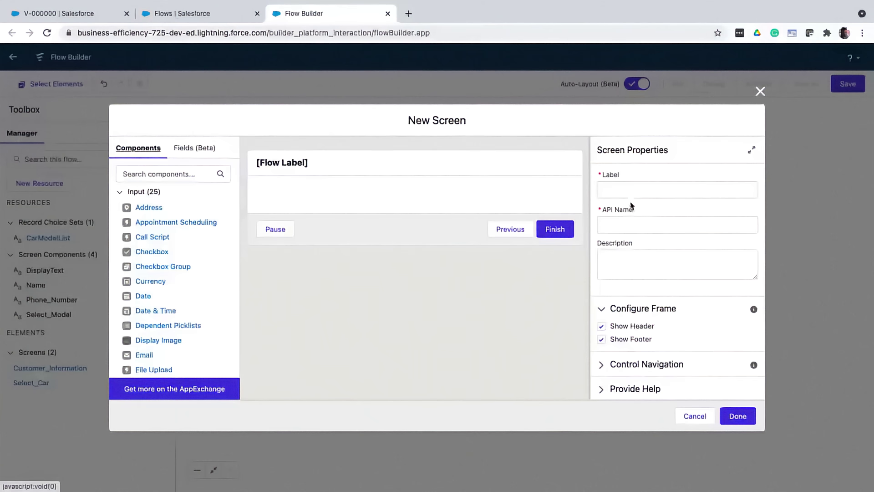
type("Book Time")
key("Tab")
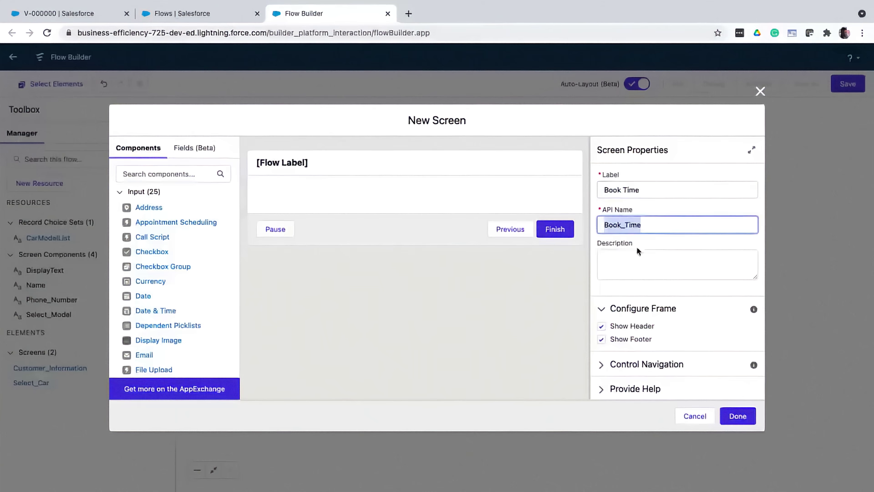
Disable the Pause navigation option for the Book Time screen.
left_click(619, 365)
scroll(602, 382, "down", 2)
left_click(601, 366)
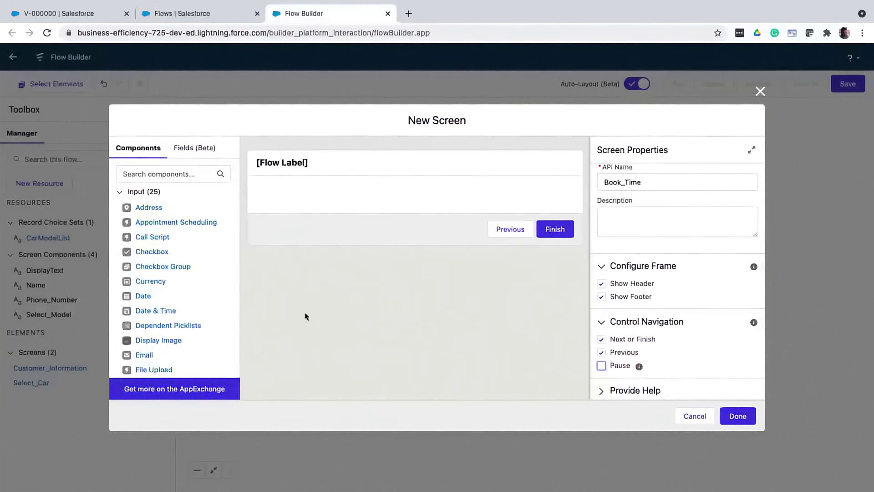
Add the custom selectTimeSlot component with API name BookTimeComponent to the Book Time screen and finish the screen.
scroll(207, 348, "down", 3)
scroll(207, 348, "down", 5)
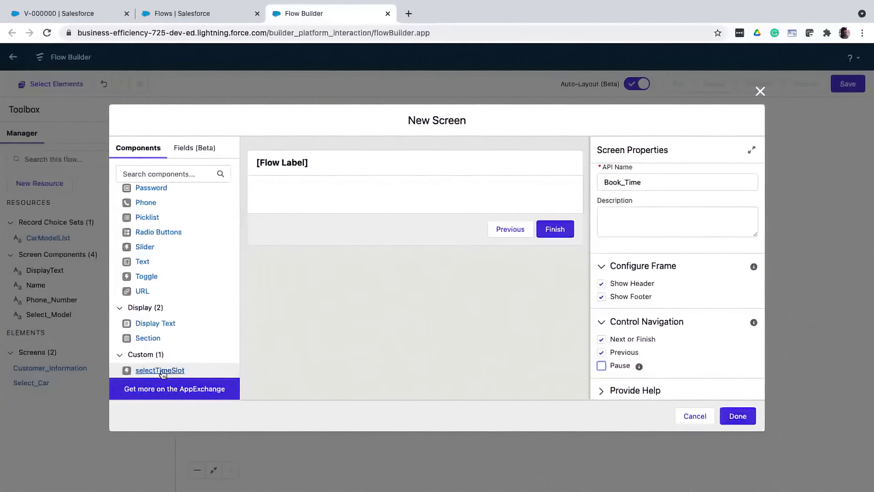
left_click_drag(162, 372, 366, 197)
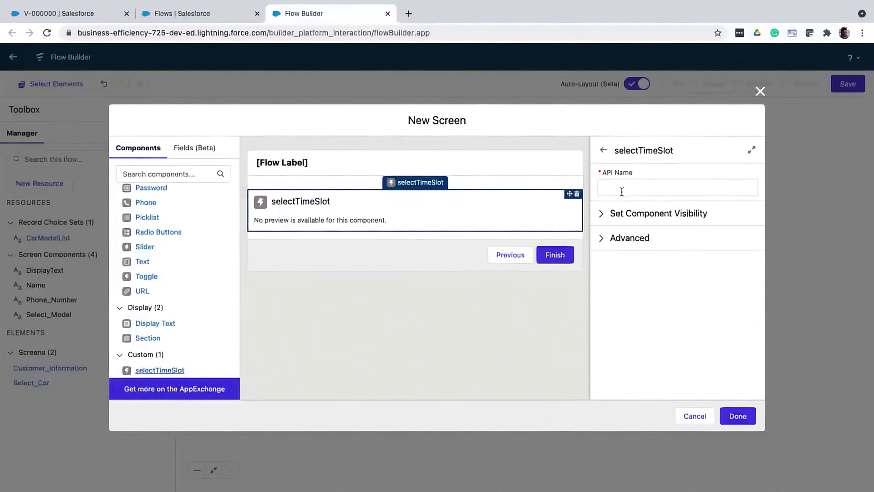
left_click(622, 192)
type("BookTimeComponent")
key("Tab")
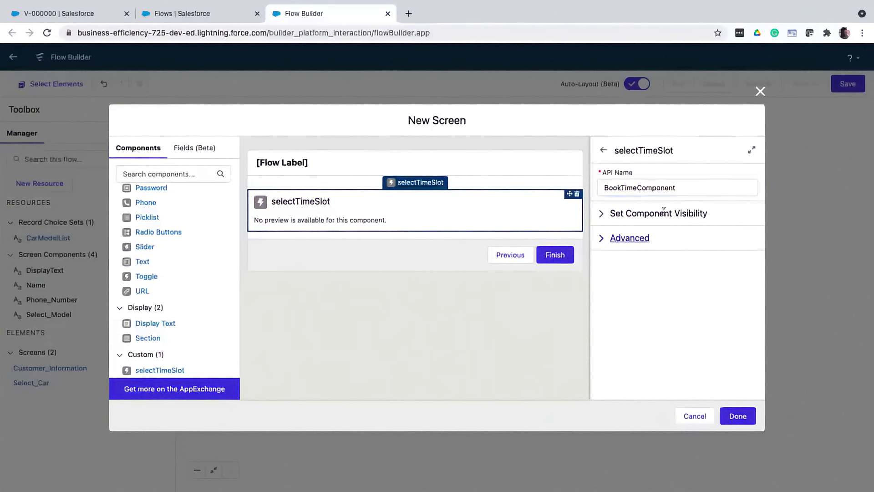
left_click(734, 415)
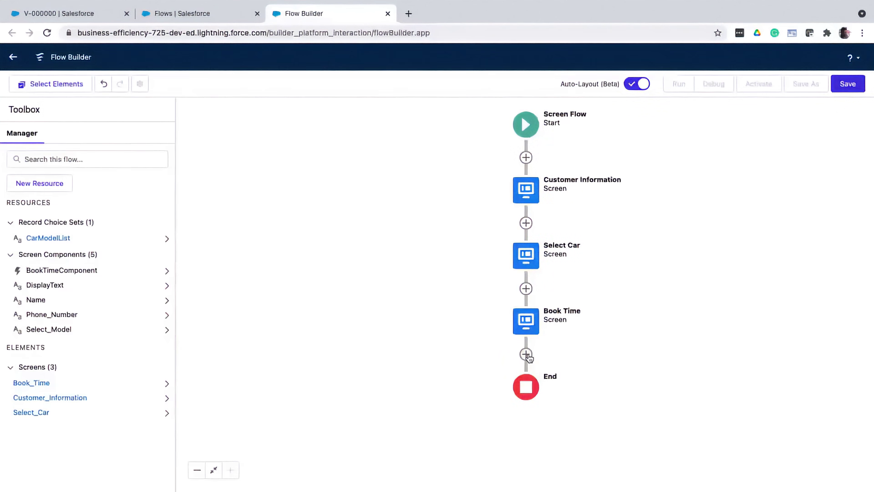
Add a Create Records element after the Book Time screen and label it "Create Test Drive Record".
left_click(526, 354)
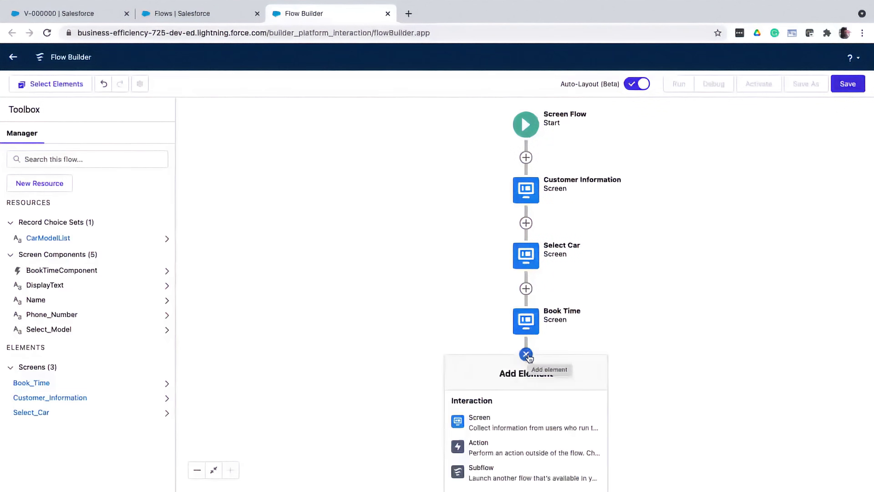
scroll(523, 437, "down", 1)
scroll(523, 443, "down", 5)
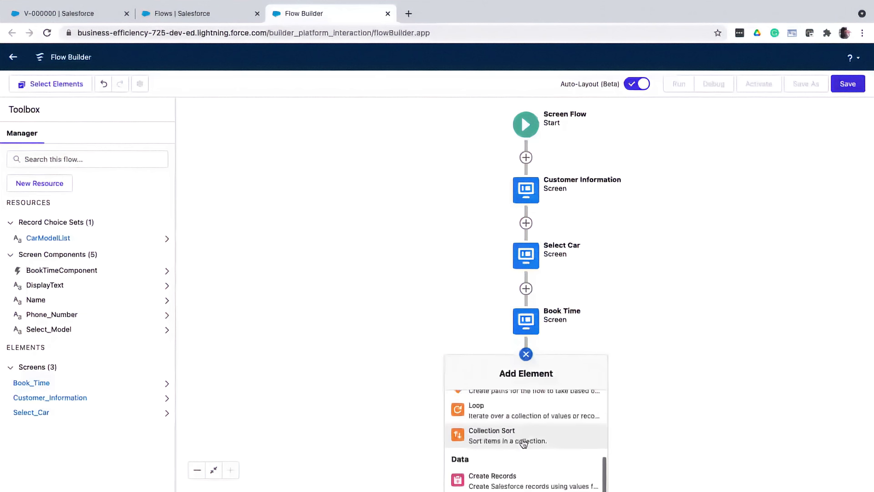
left_click(511, 442)
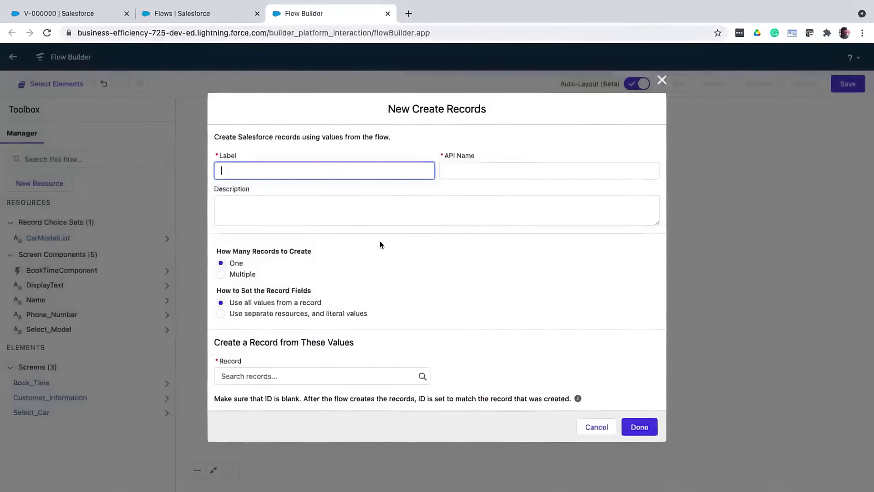
type("Create Test Drive Record")
key("Tab")
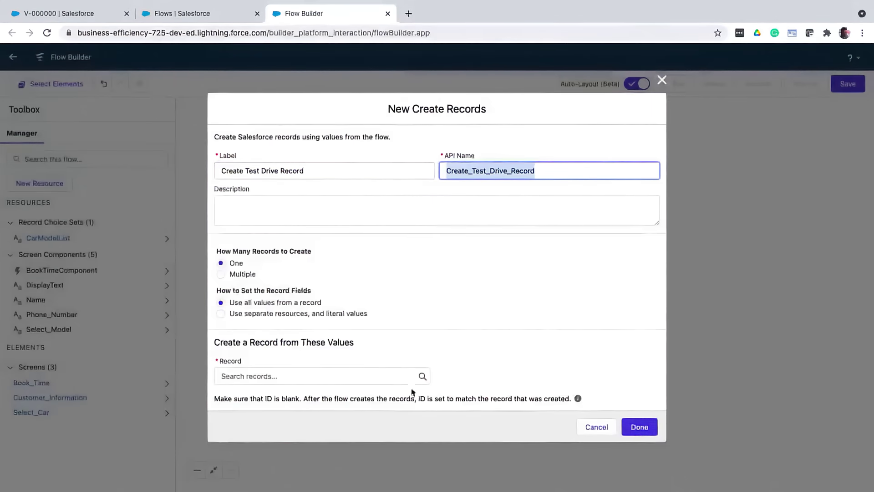
Set the record fields to use separate resources and literal values, and choose Test Drive as the object to create.
left_click(328, 315)
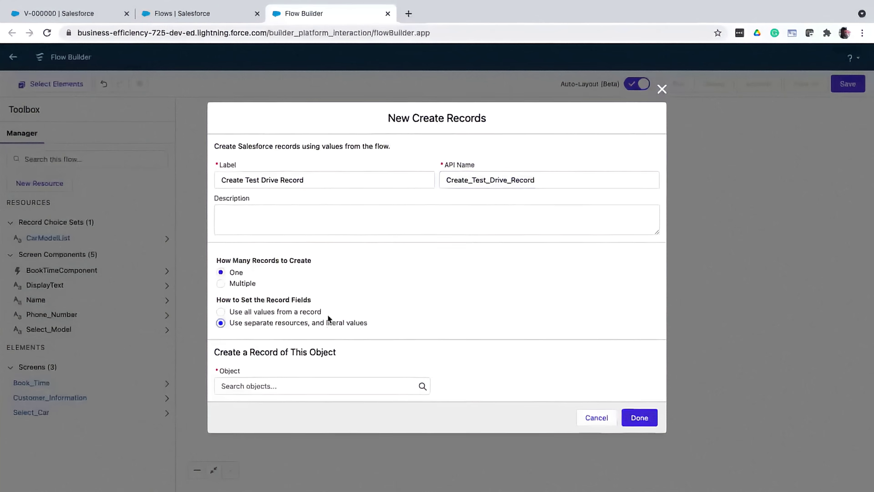
left_click(288, 381)
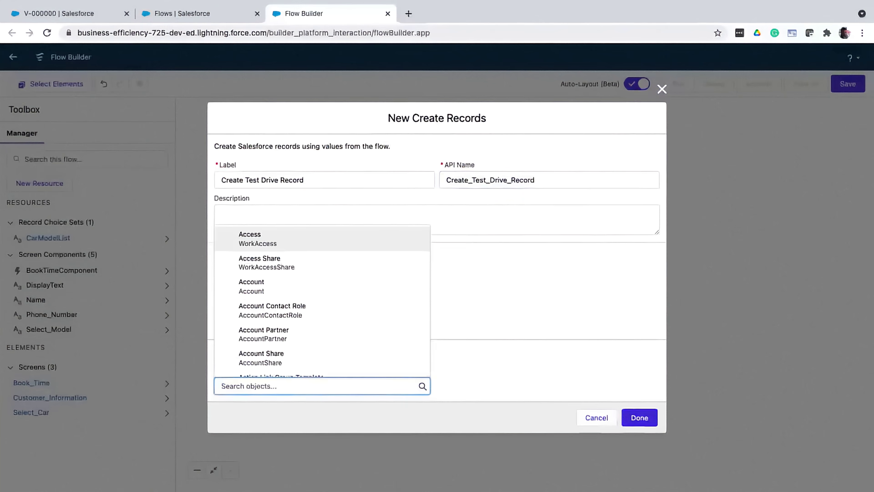
type("test")
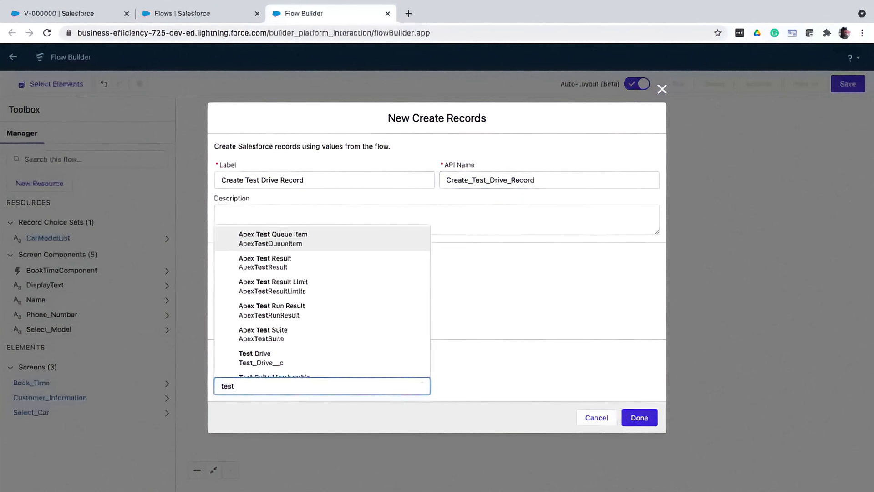
left_click(298, 362)
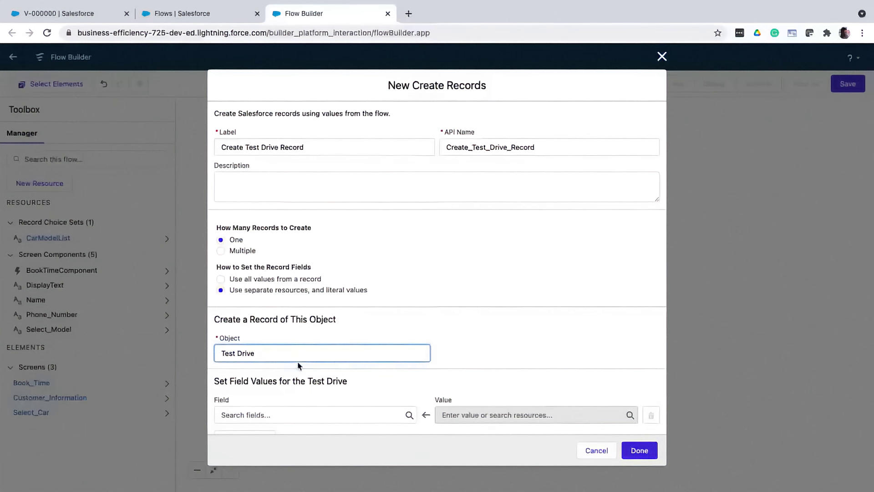
Map the Customer_Name__c field to the Name screen component and finish the Create Test Drive Record element.
left_click(260, 413)
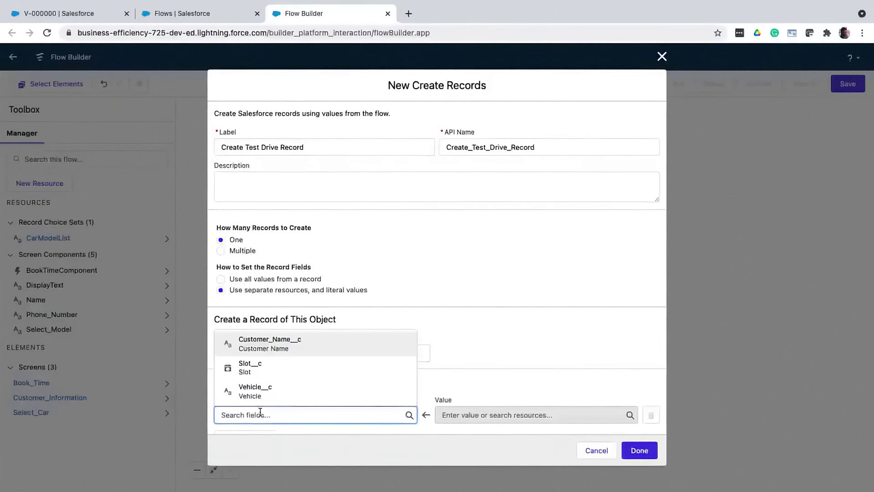
left_click(224, 350)
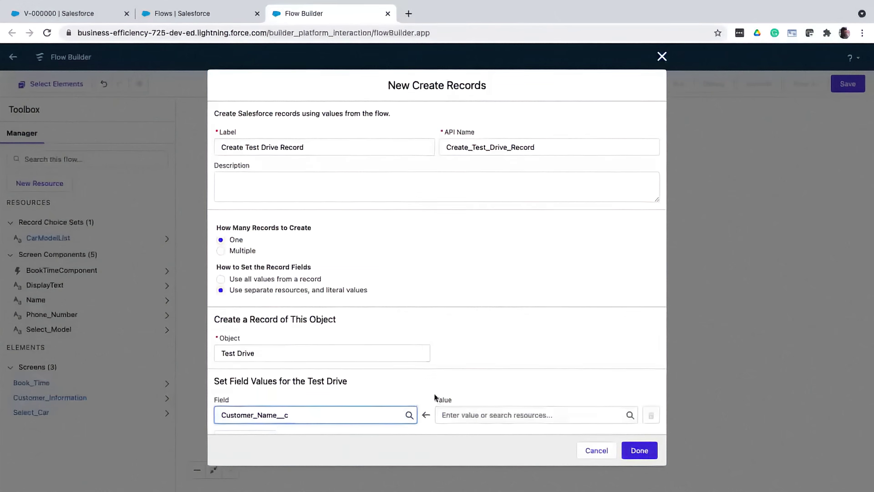
left_click(455, 416)
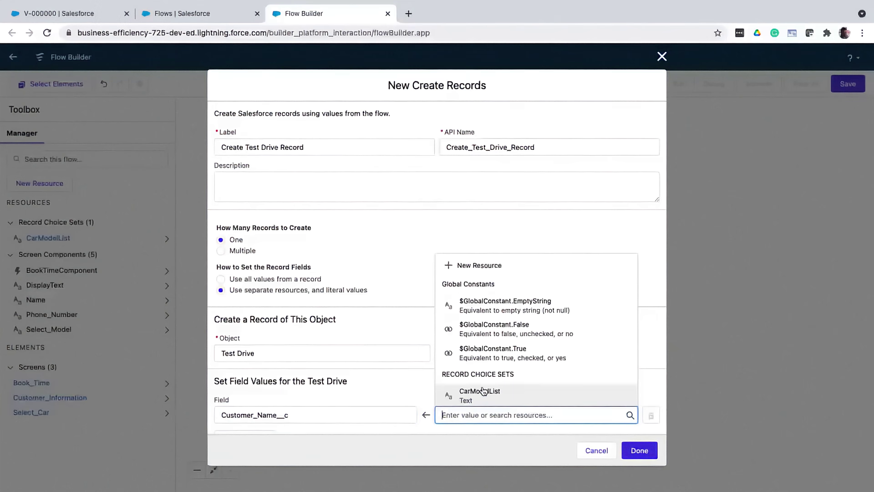
scroll(478, 395, "down", 4)
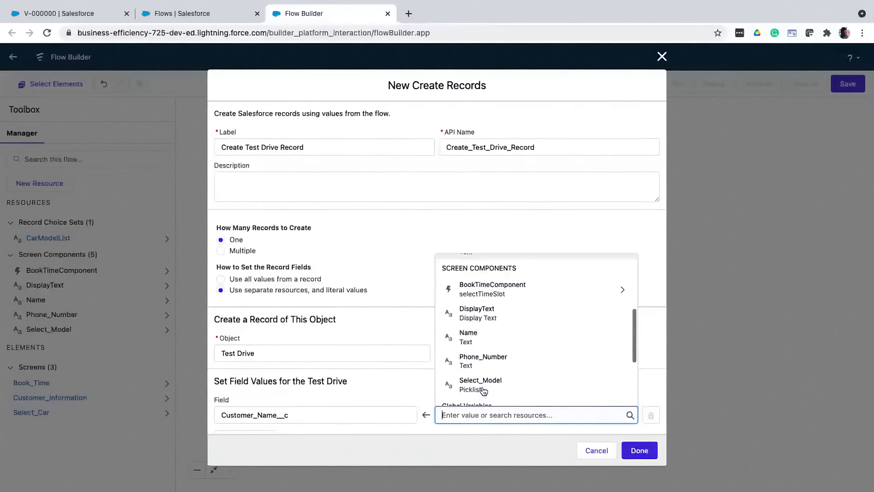
left_click(513, 340)
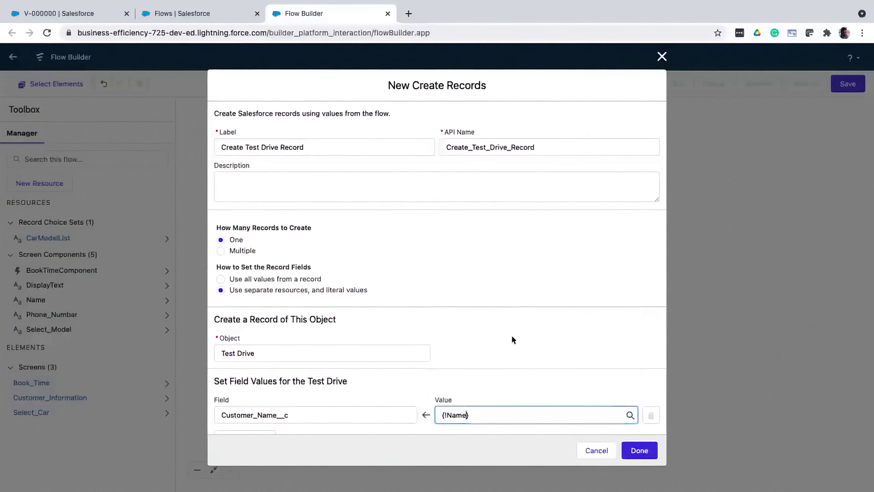
scroll(449, 361, "down", 2)
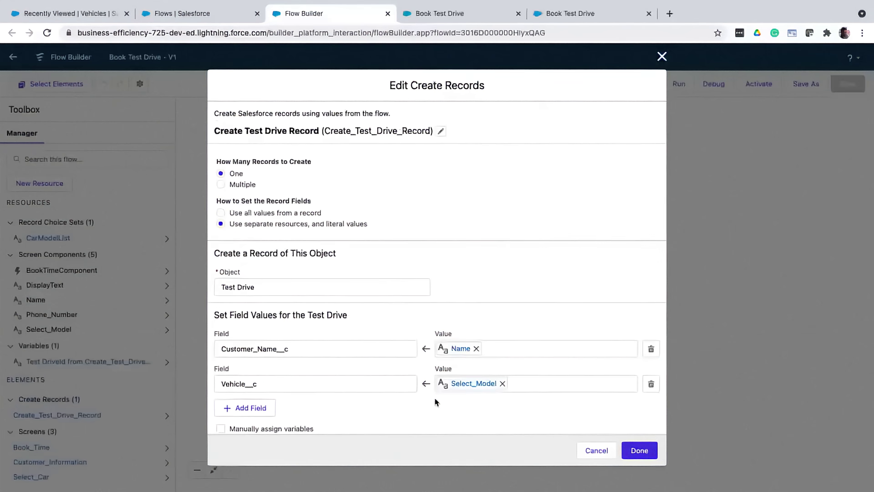
left_click(642, 450)
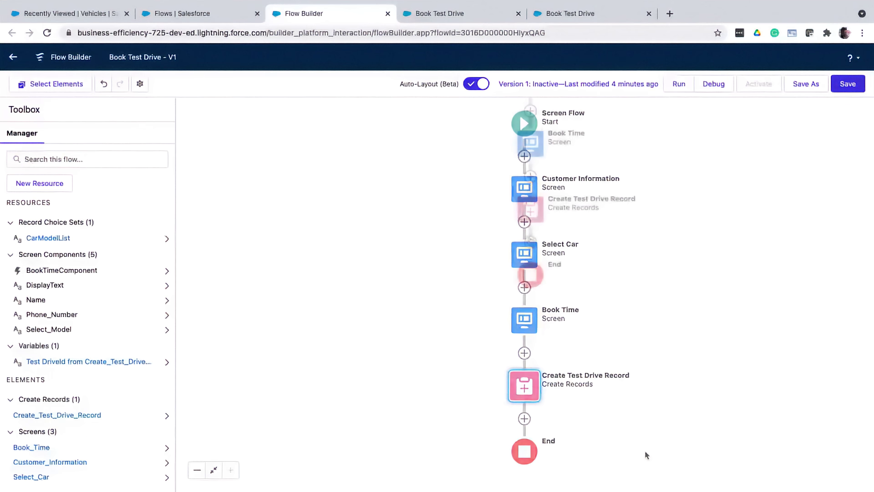
Add a Decision element labelled "Is Slot Booked" after Create Test Drive Record, with an outcome labelled "Booked".
left_click(530, 242)
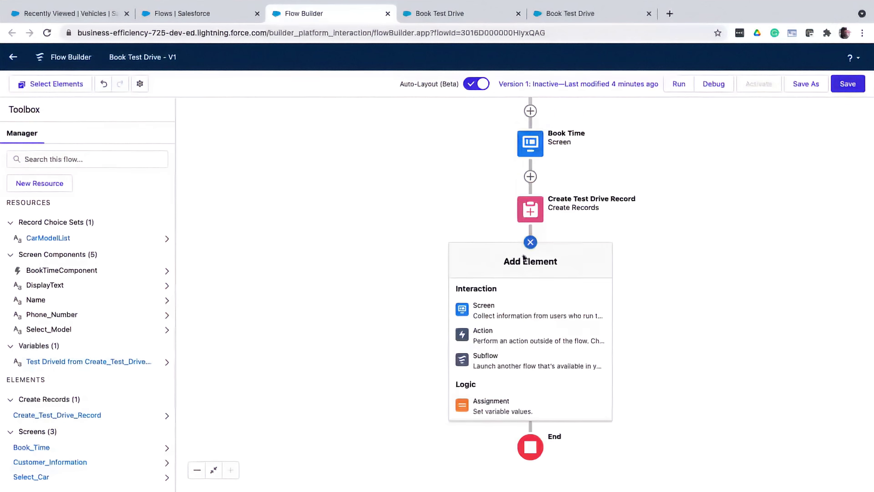
scroll(501, 412, "down", 3)
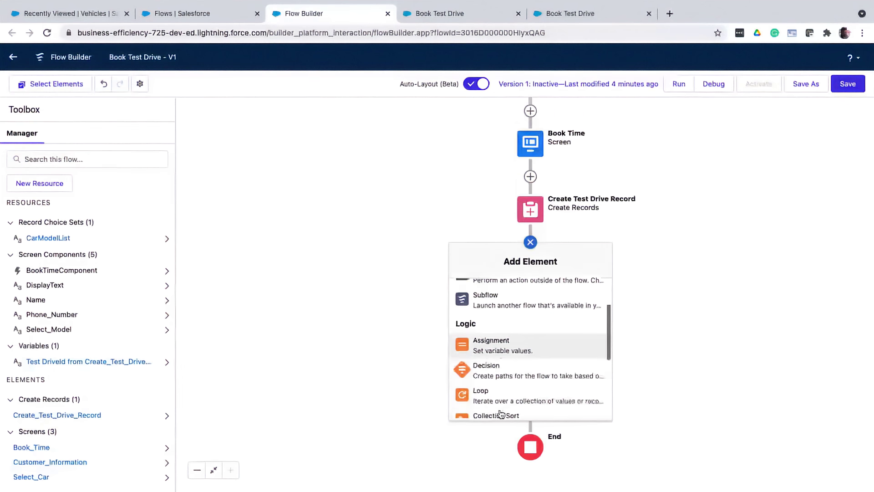
left_click(505, 357)
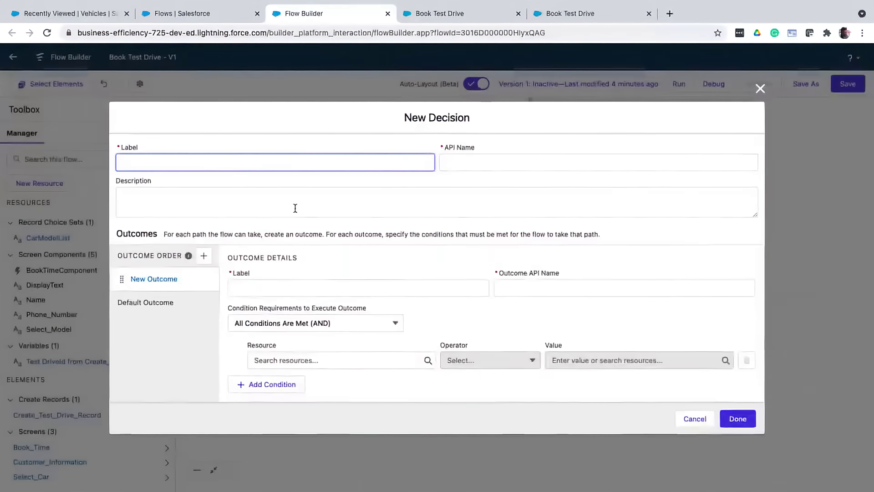
type("Is Slot Booked")
key("Tab")
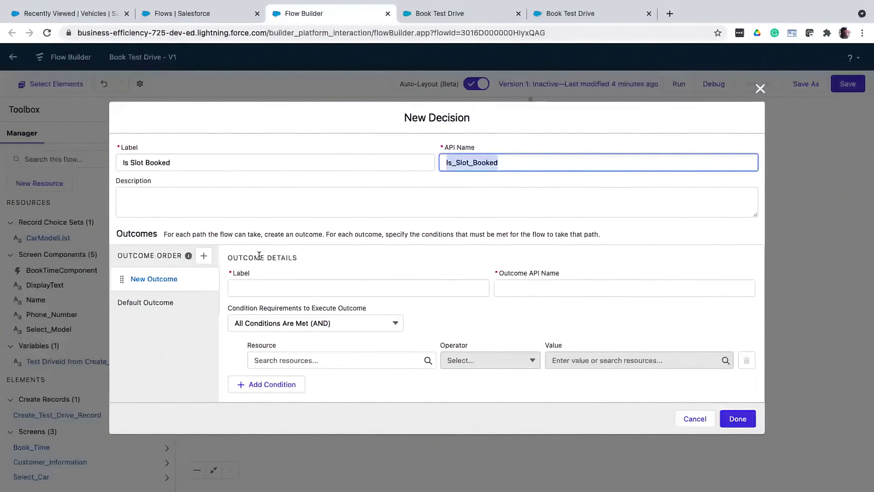
left_click(268, 289)
type("Booked")
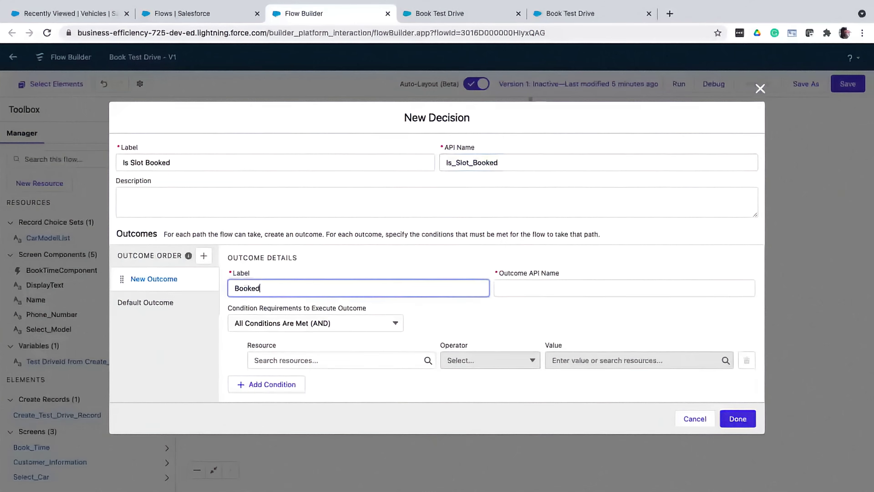
key("Tab")
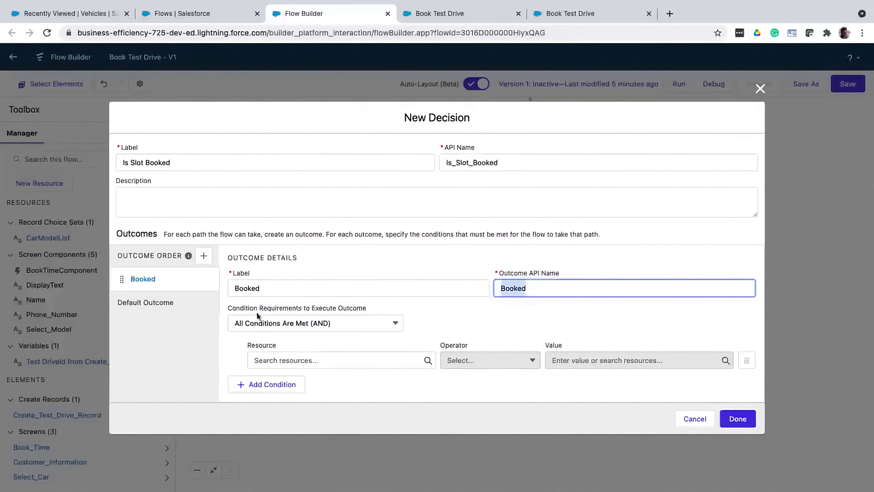
Set the Booked condition to Test DriveId from Create_Test_Drive_Record Does Not Equal $GlobalConstant.EmptyString and finish the decision.
left_click(281, 364)
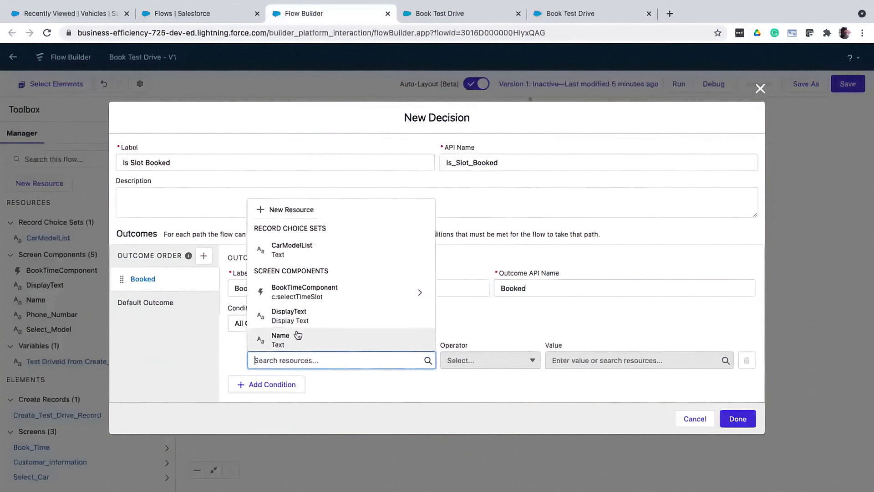
scroll(295, 335, "down", 5)
scroll(299, 334, "down", 1)
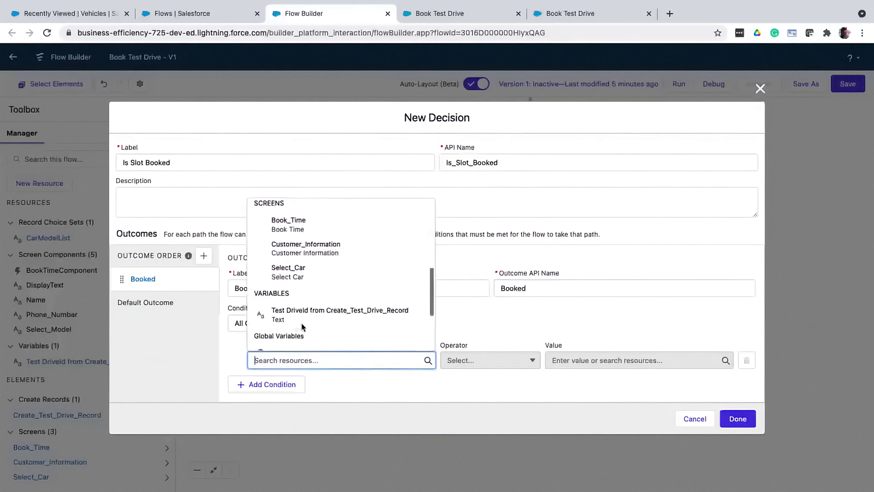
left_click(305, 316)
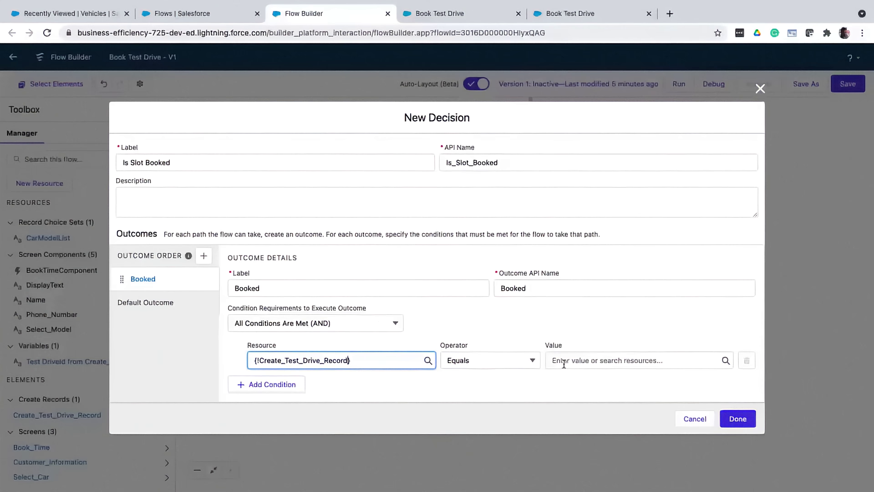
left_click(523, 363)
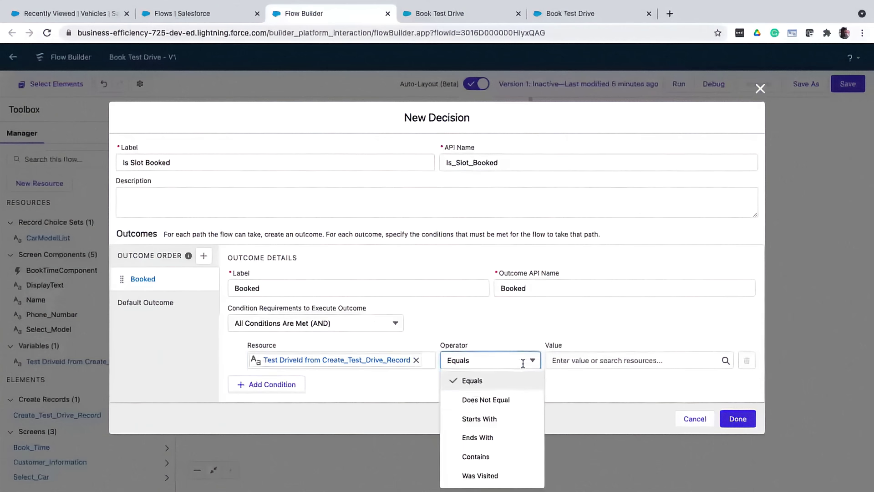
left_click(507, 399)
left_click(567, 362)
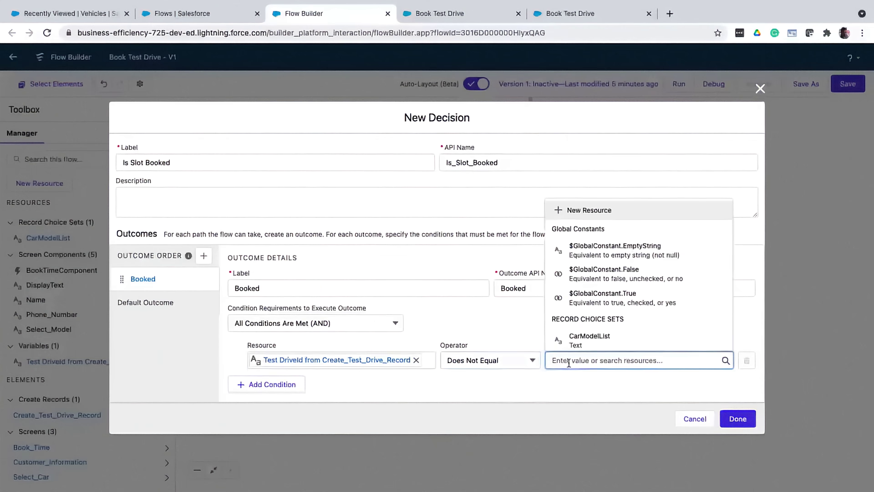
left_click(614, 262)
left_click(733, 420)
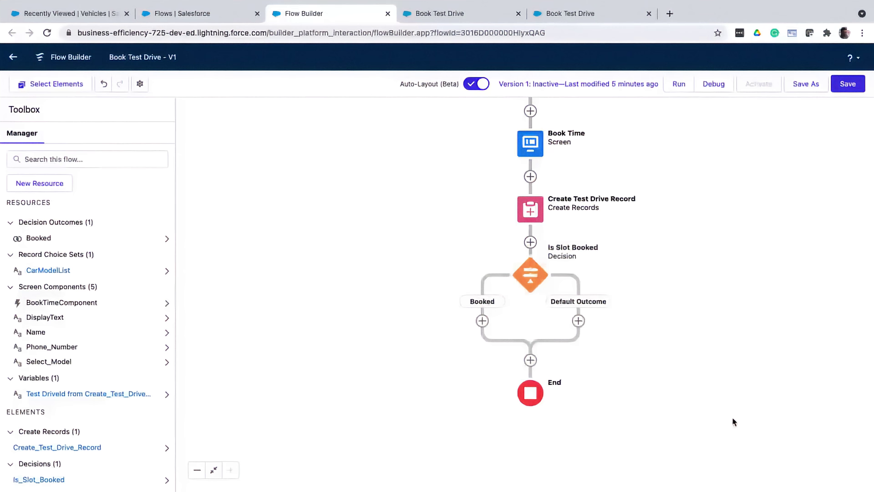
Add a Screen element on the Booked path and label it "BookedSuccessfully".
left_click(482, 320)
left_click(442, 399)
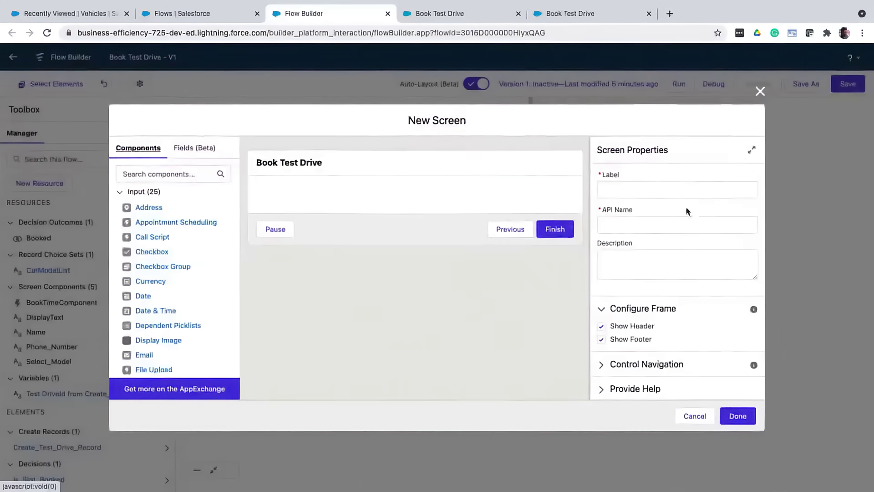
left_click(663, 189)
type("BookedSuccessfully")
key("Tab")
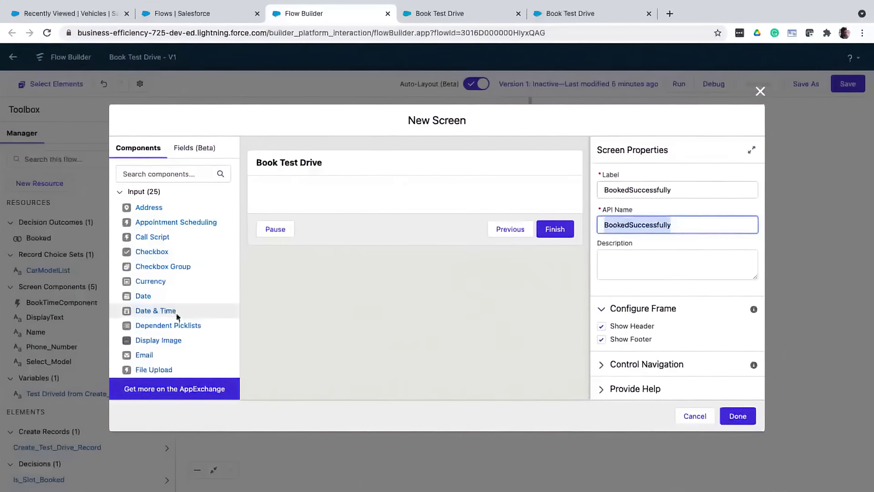
Add a Display Text component with API name TextBooked reading "Your appointment is booked" and finish the BookedSuccessfully screen.
scroll(164, 308, "down", 6)
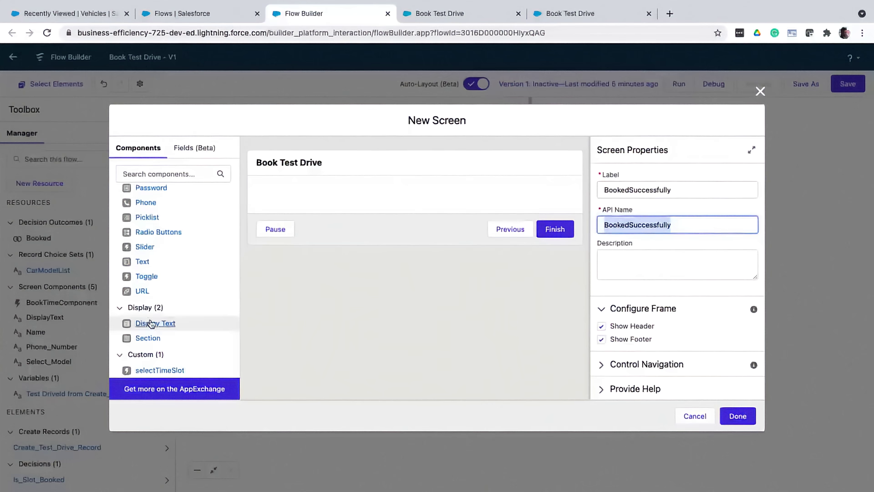
left_click_drag(155, 323, 390, 195)
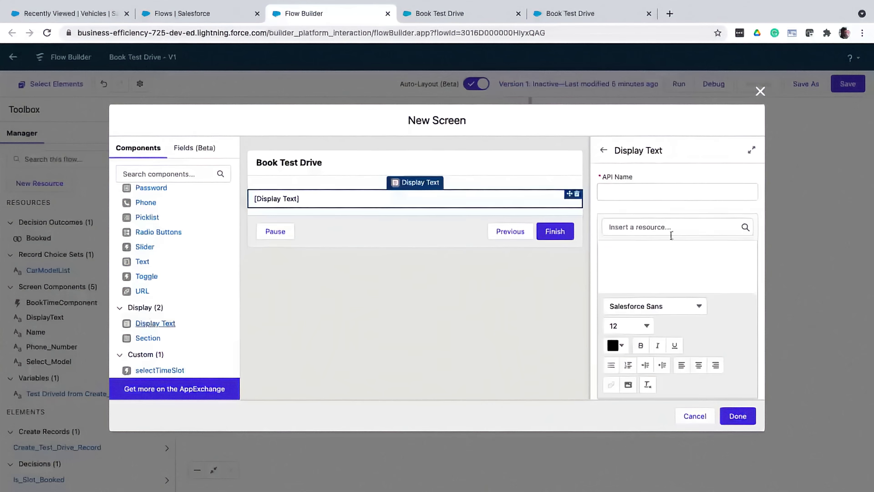
left_click(621, 185)
type("TextBooked")
key("Tab")
key("Tab")
type("Your appointment is booked")
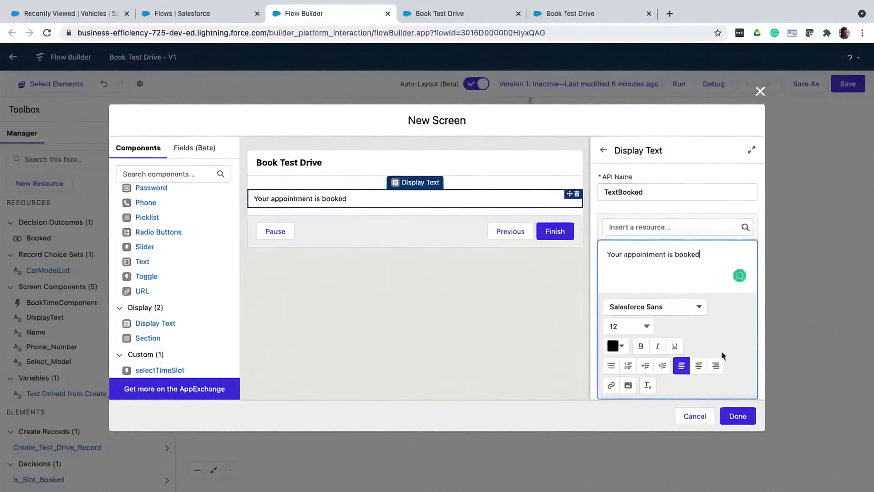
left_click(737, 415)
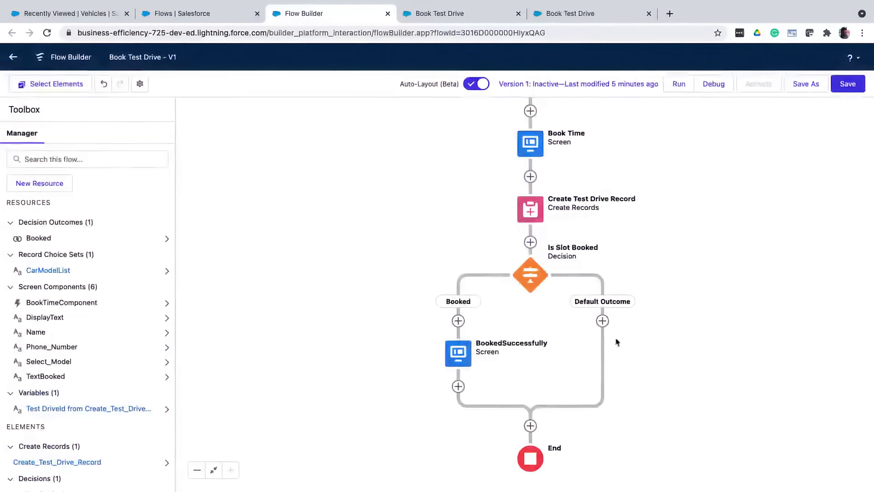
Add a Screen labelled "Error" on the Default Outcome path with a Display Text named ErrorMsg reading "Your appointment is not booked.".
left_click(602, 321)
left_click(566, 393)
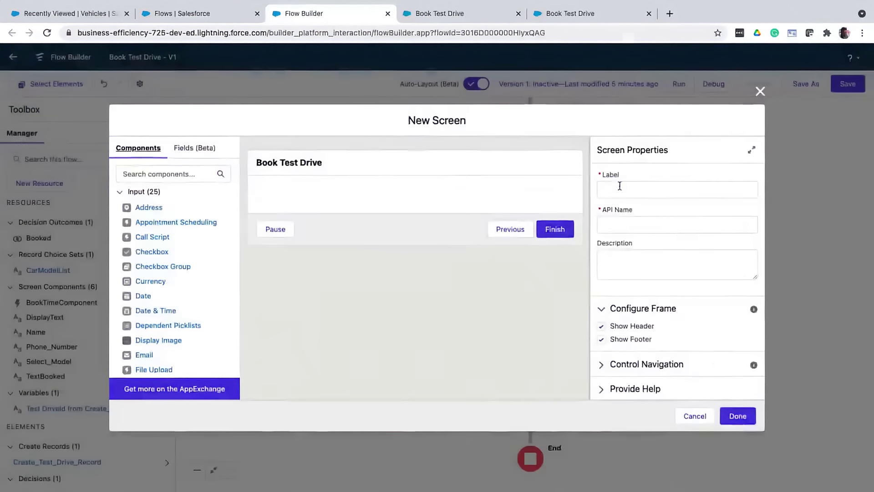
left_click(617, 189)
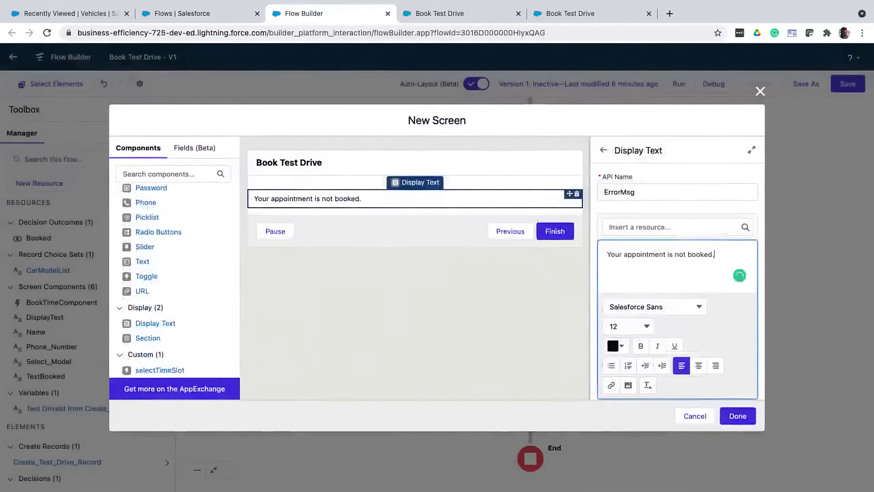
left_click(737, 416)
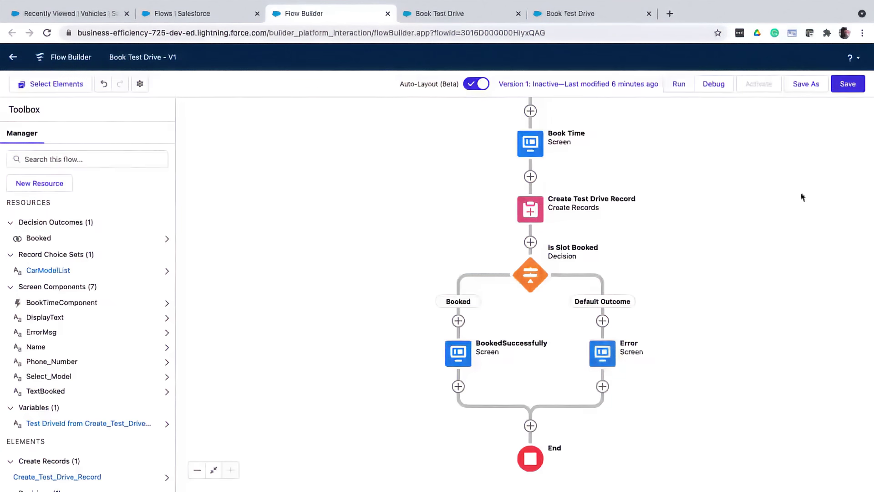
Save the flow and run it, trying to submit the customer information screen with its required fields empty.
left_click(842, 87)
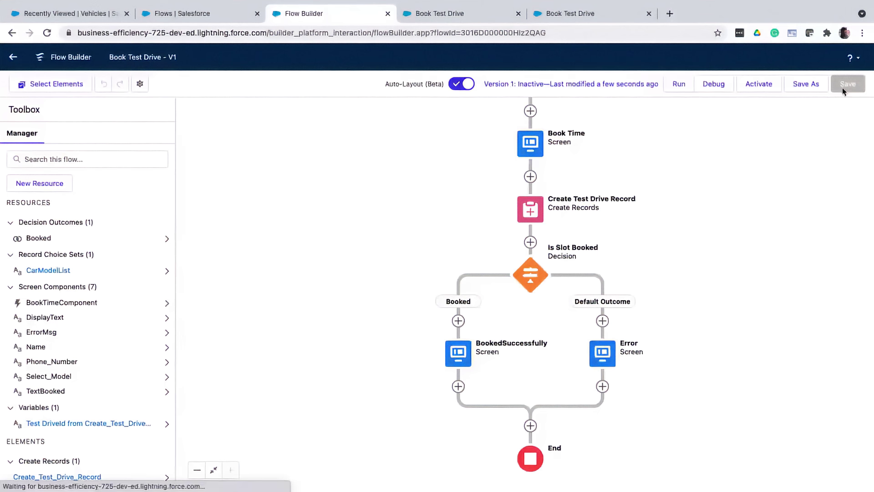
left_click(677, 84)
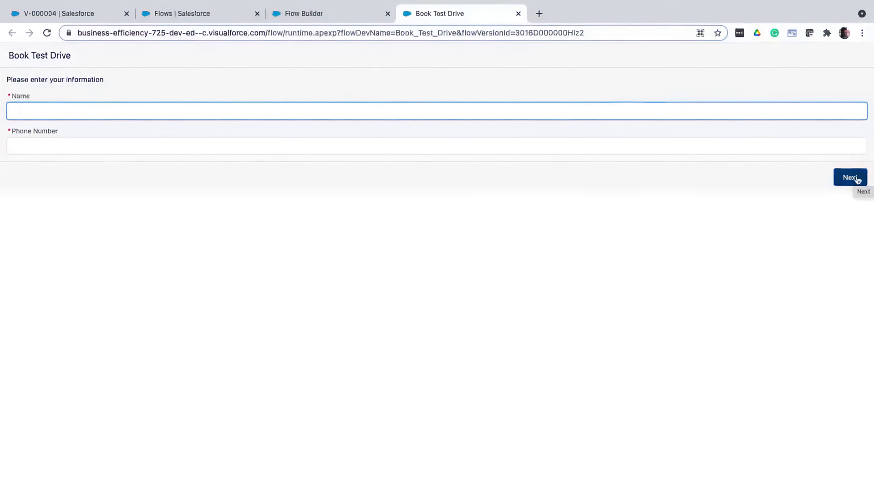
left_click(850, 177)
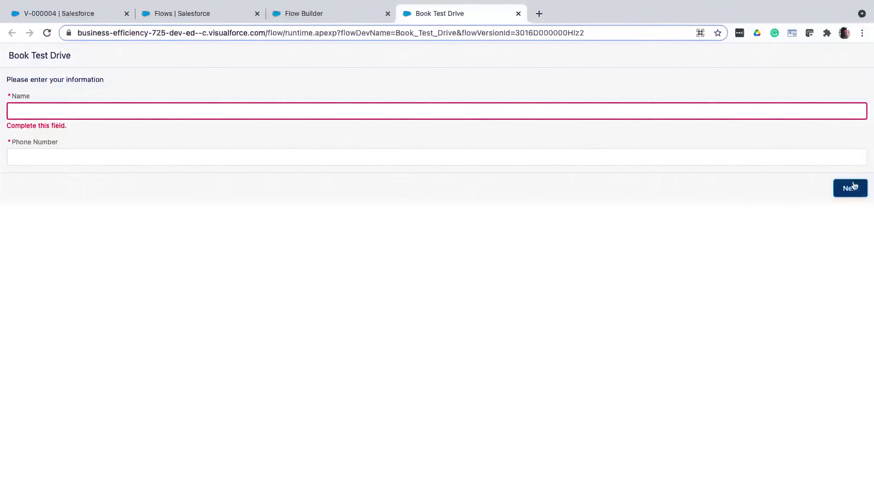
left_click(853, 185)
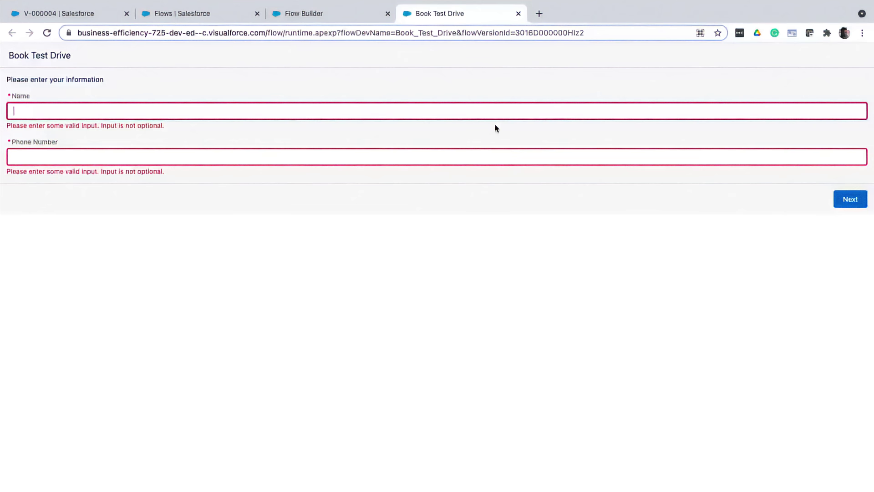
Enter the customer's name and phone number and continue to the model selection.
type("Aditya")
key("Tab")
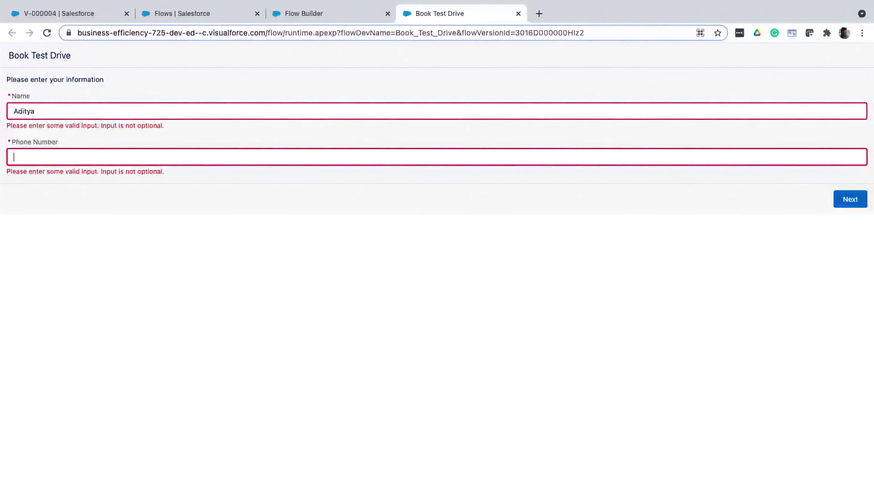
type("1234567890")
left_click(855, 203)
Choose Model Three and book the 4:00 - 4:30 pm slot on Wednesday 7 July.
left_click(675, 100)
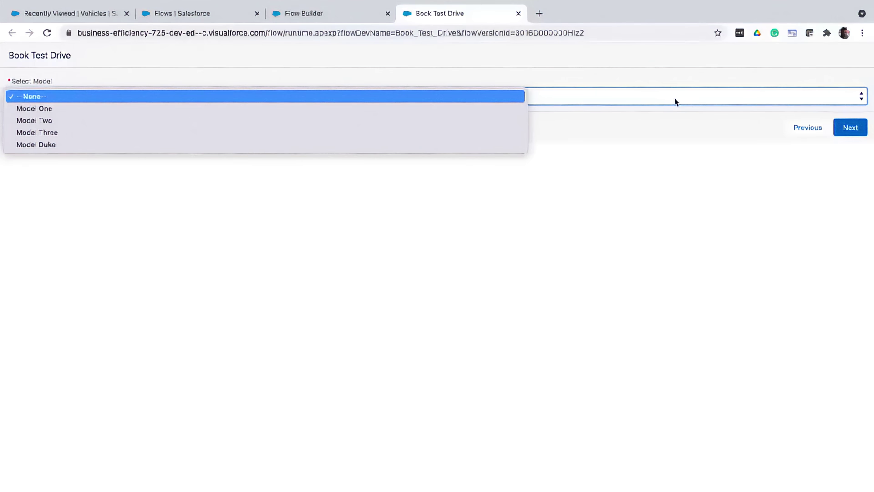
left_click(329, 132)
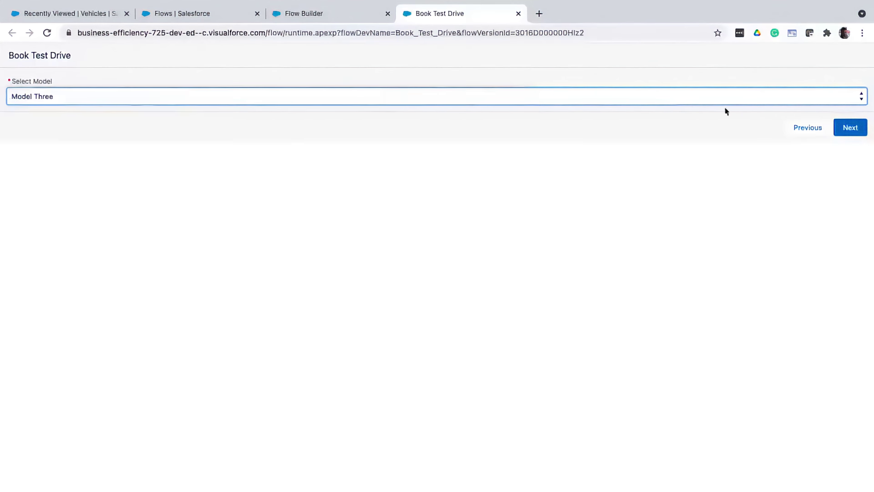
left_click(842, 128)
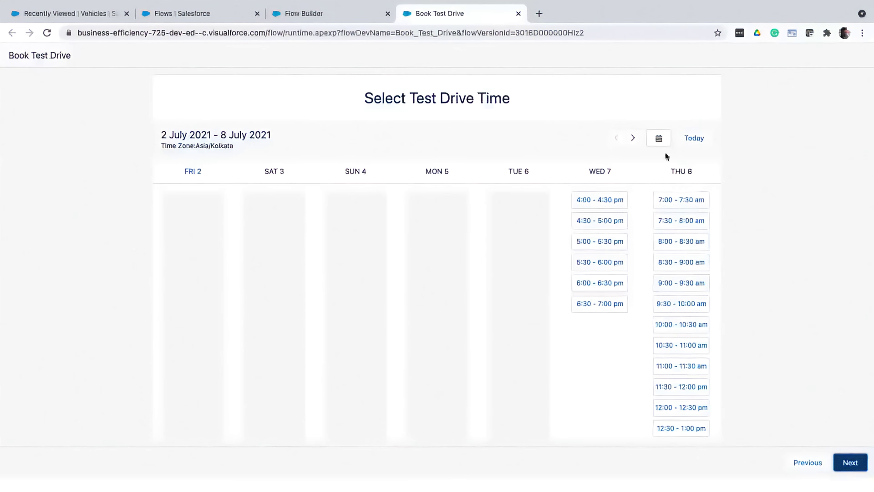
left_click(614, 200)
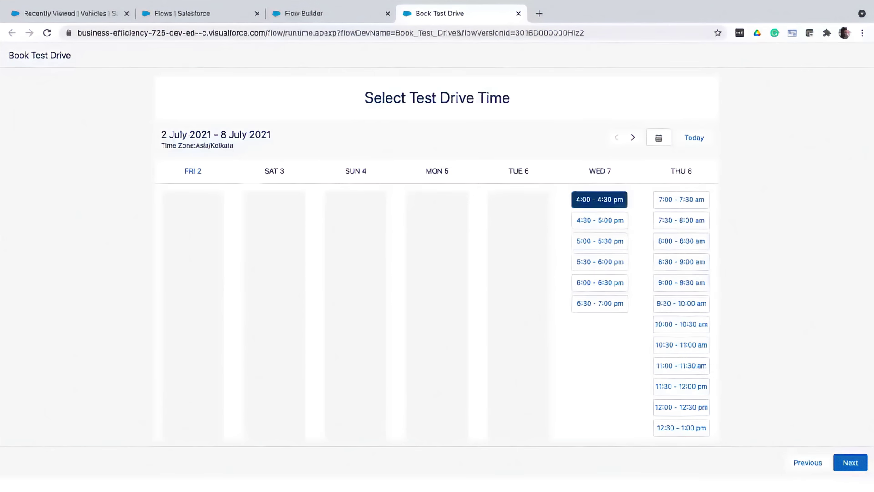
left_click(854, 459)
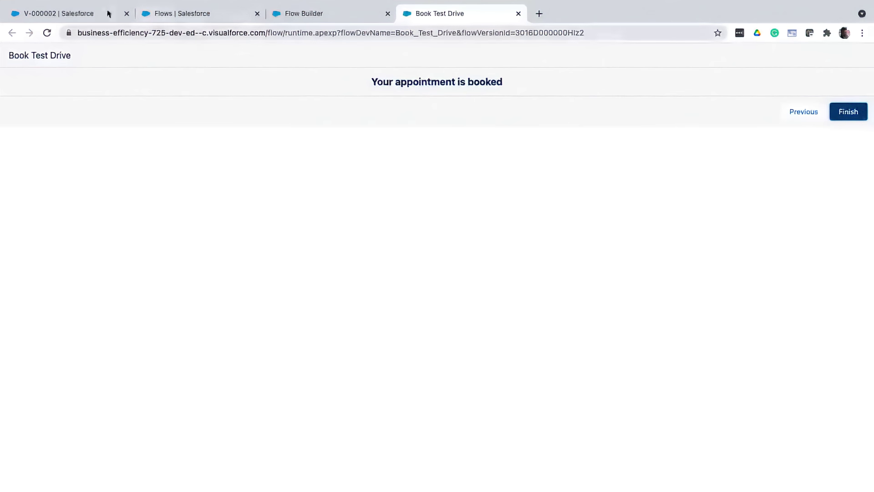
Reload the V-000002 vehicle record and open the test drive listed among its related records.
left_click(71, 14)
left_click(47, 32)
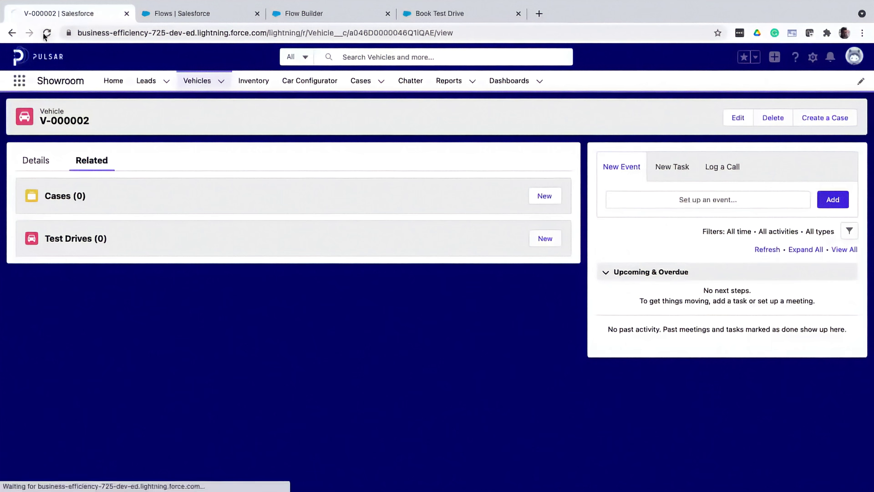
left_click(89, 160)
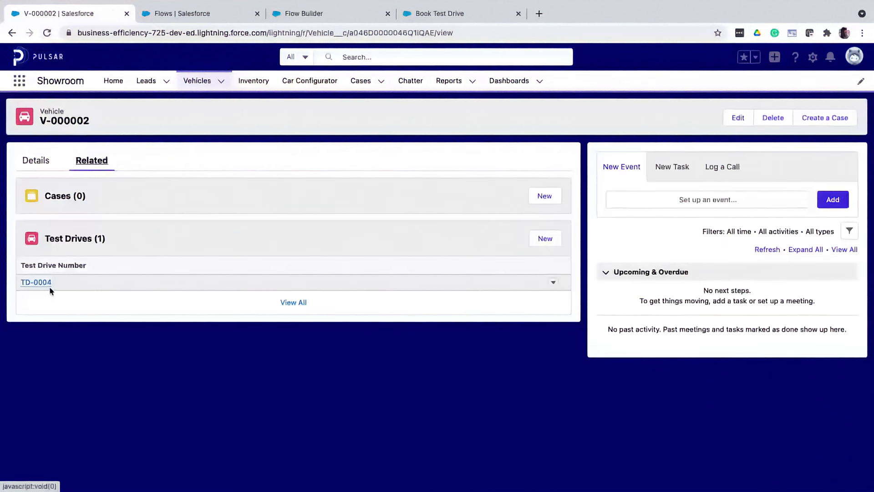
left_click(49, 286)
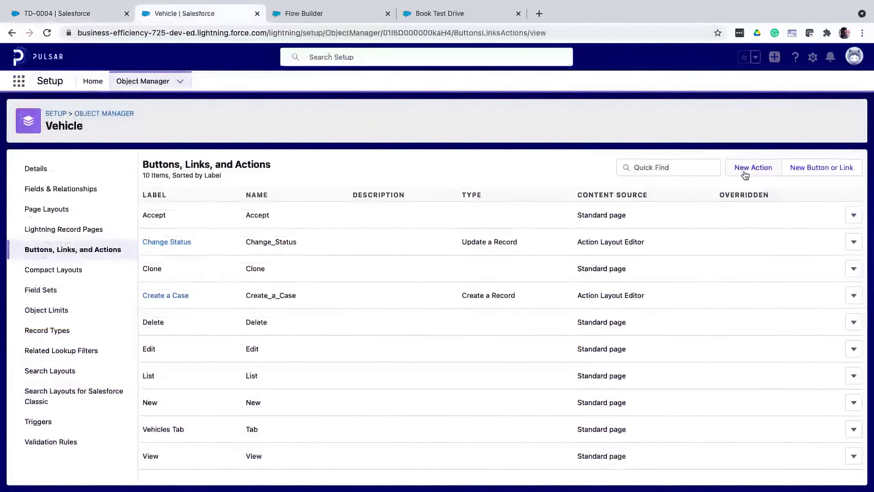
Create a Vehicle action of type Flow that uses the Book Test Drive flow, labelled "Book Test Drive", and save it.
left_click(745, 172)
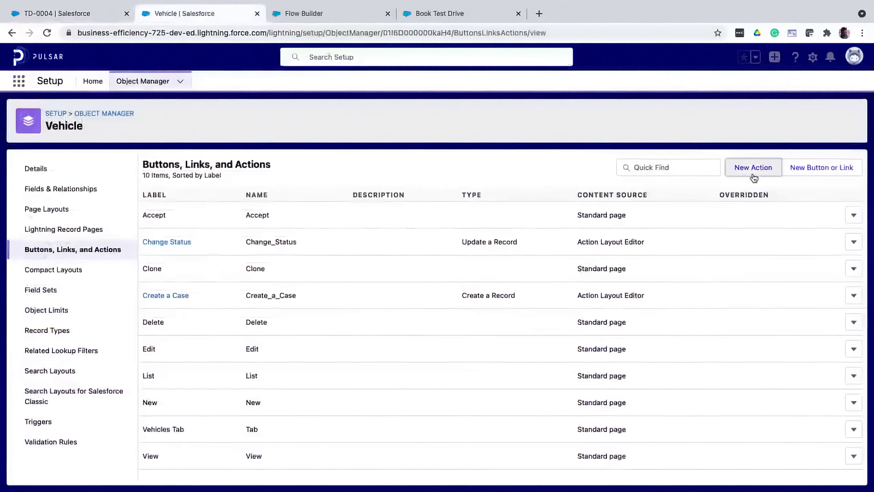
left_click(319, 229)
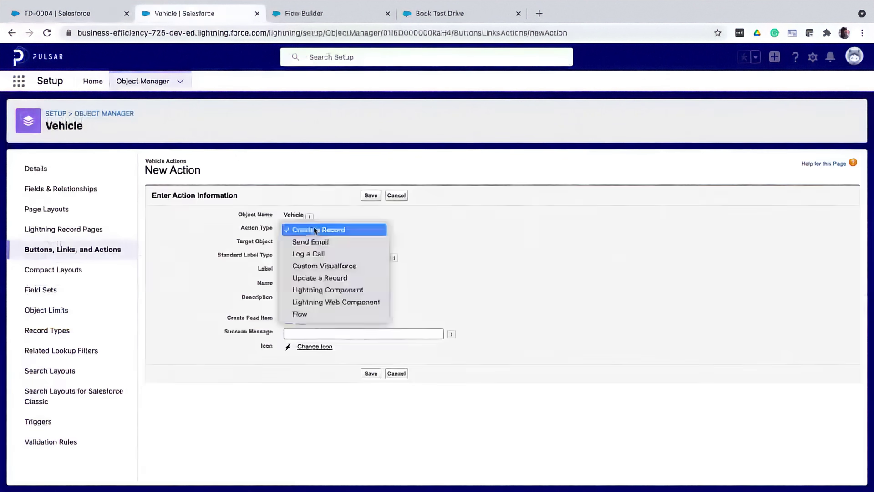
left_click(302, 313)
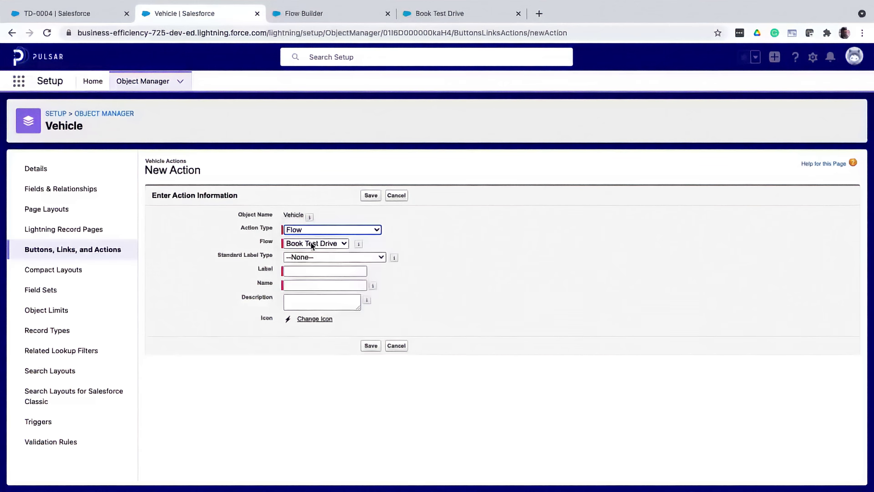
left_click(313, 270)
type("Book Test Drive")
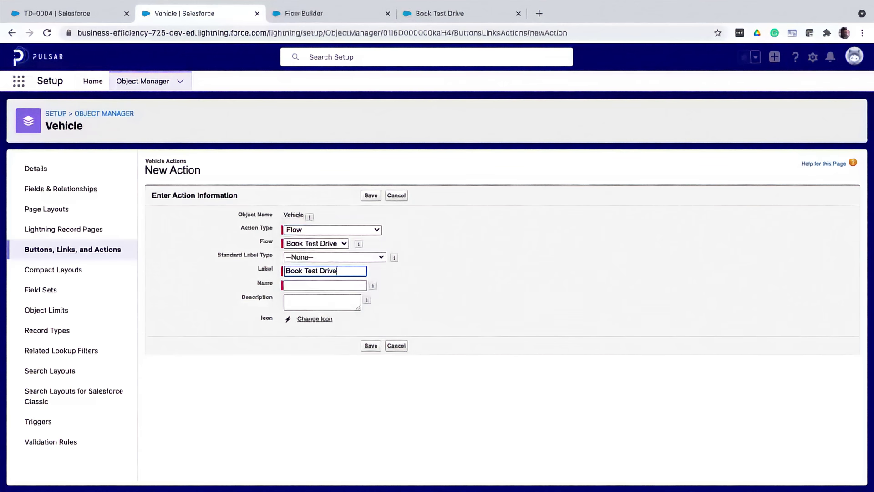
key("Tab")
left_click(370, 347)
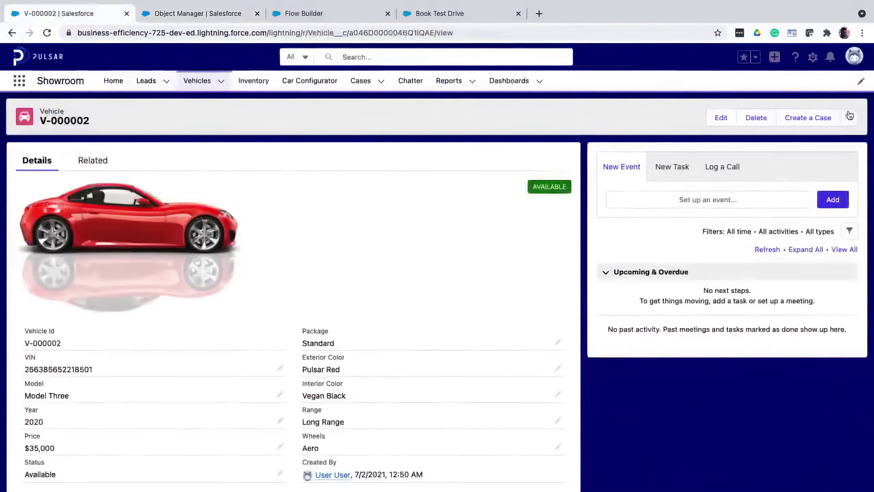
Launch the Book Test Drive action from the V-000002 vehicle record.
left_click(848, 117)
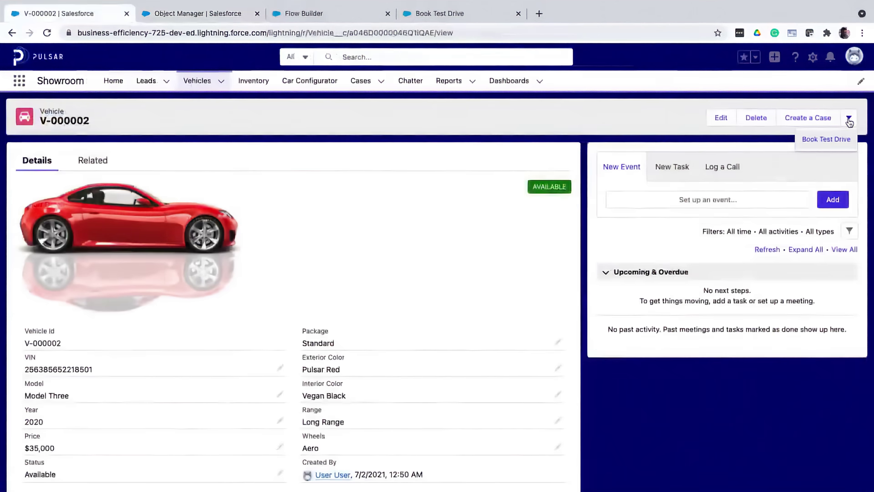
left_click(825, 141)
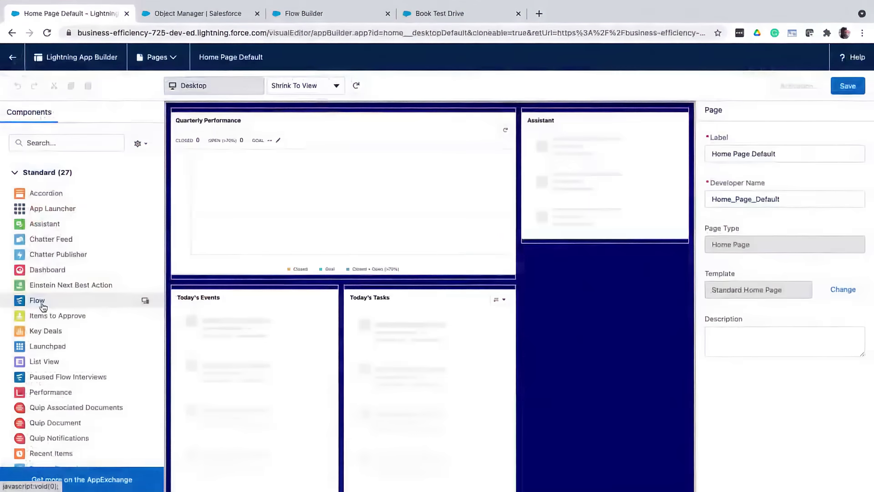
Place a Flow component for Book Test Drive above Assistant on the Home Page Default, save the page and leave the editor.
left_click_drag(40, 305, 604, 116)
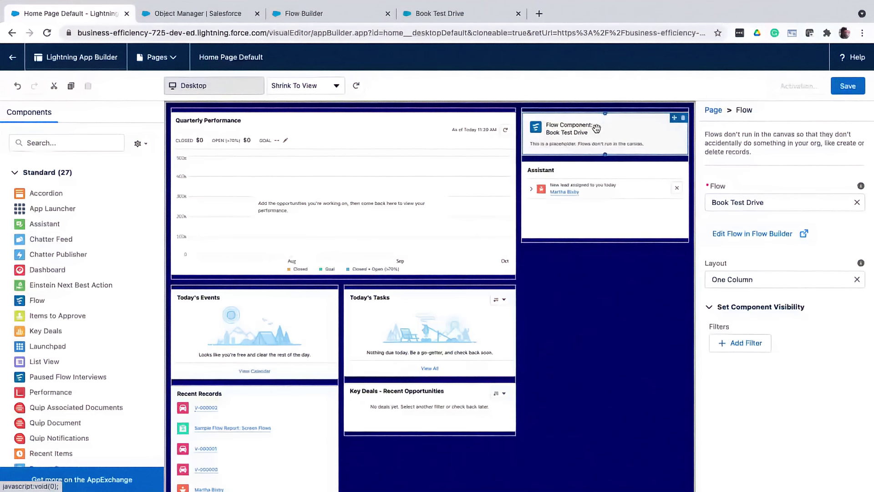
left_click(847, 86)
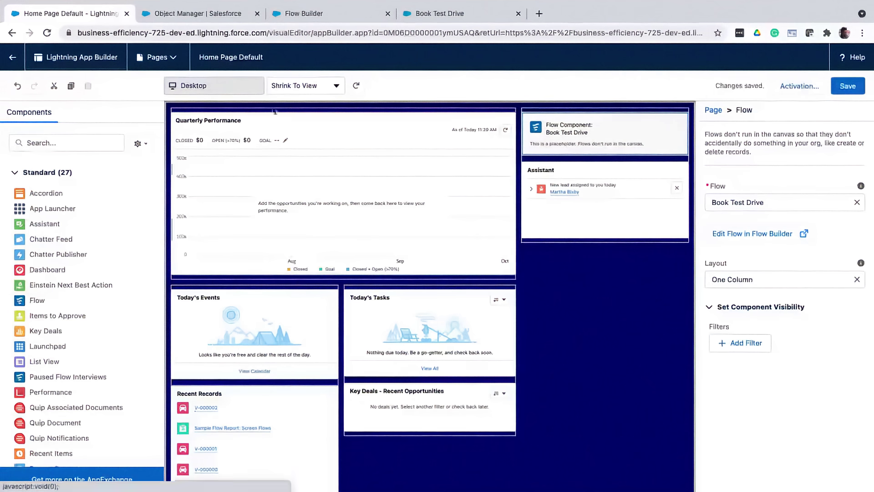
left_click(12, 57)
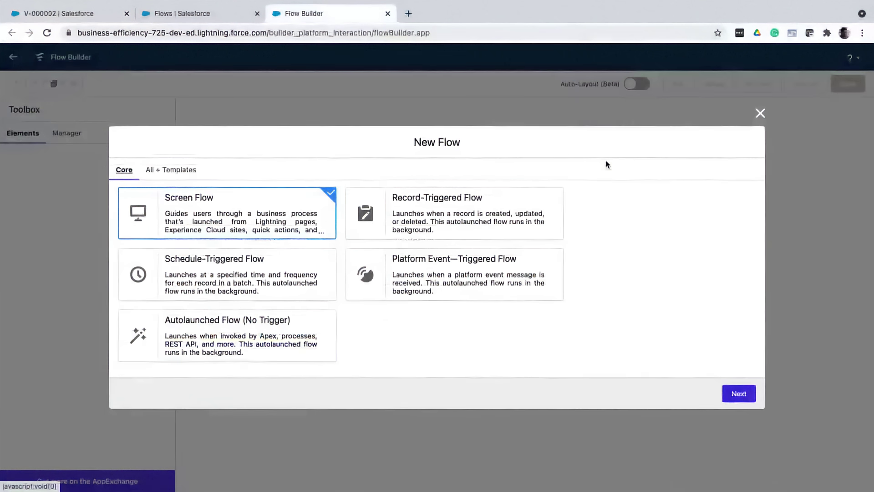
Create a new Record-Triggered Flow using the Auto-Layout canvas.
left_click(491, 205)
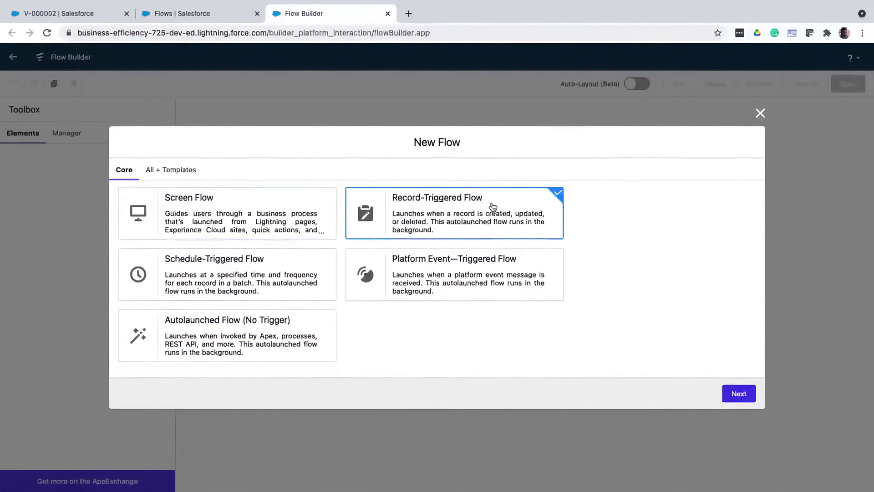
left_click(744, 393)
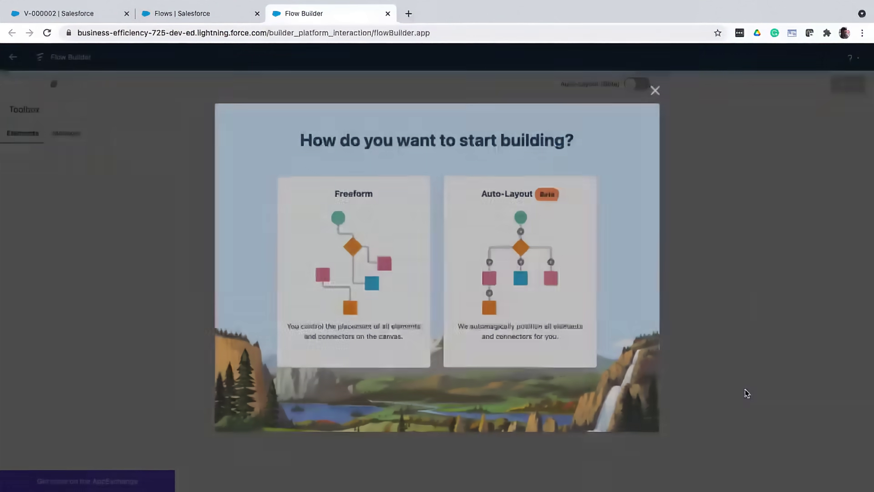
left_click(567, 320)
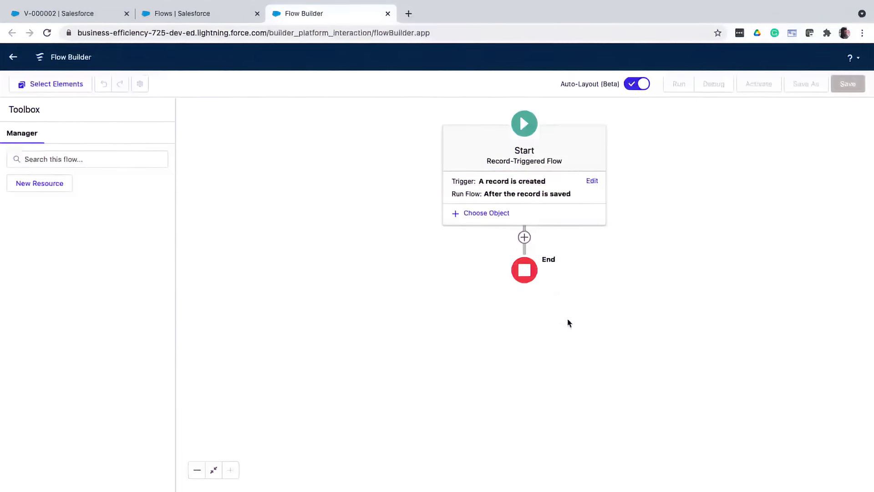
Configure the trigger to fire when a record is created or updated and run before the record is saved.
left_click(592, 182)
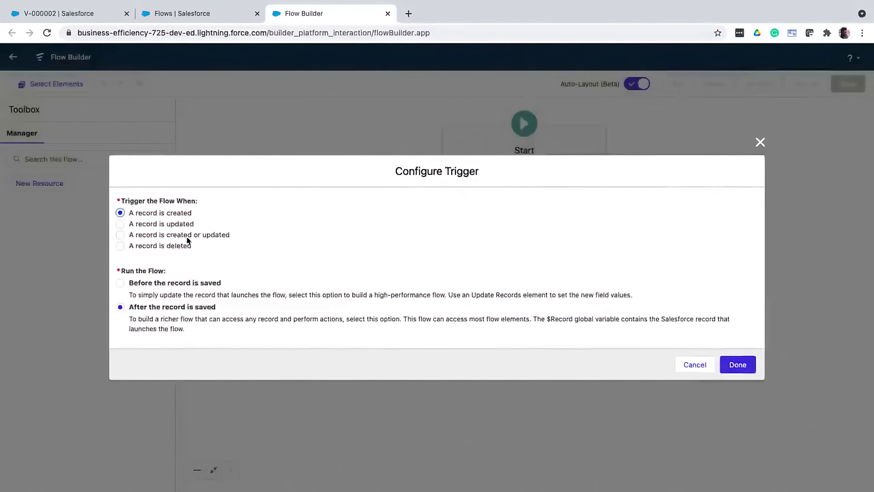
left_click(191, 236)
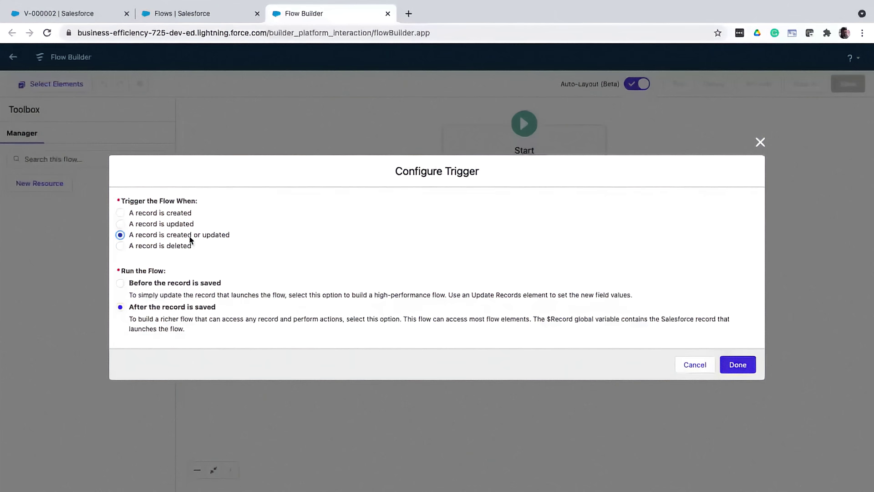
left_click(186, 285)
left_click(733, 364)
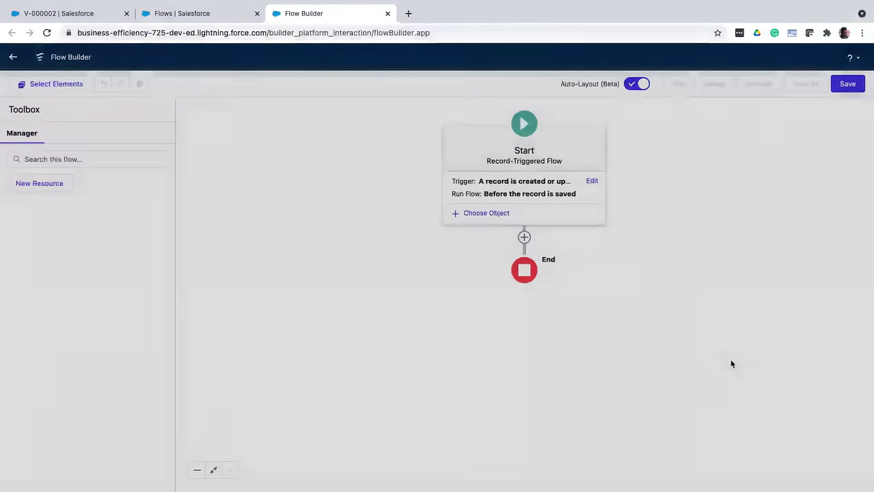
Choose Vehicle as the flow's triggering object with condition requirements set to None.
left_click(493, 213)
type("vehicle")
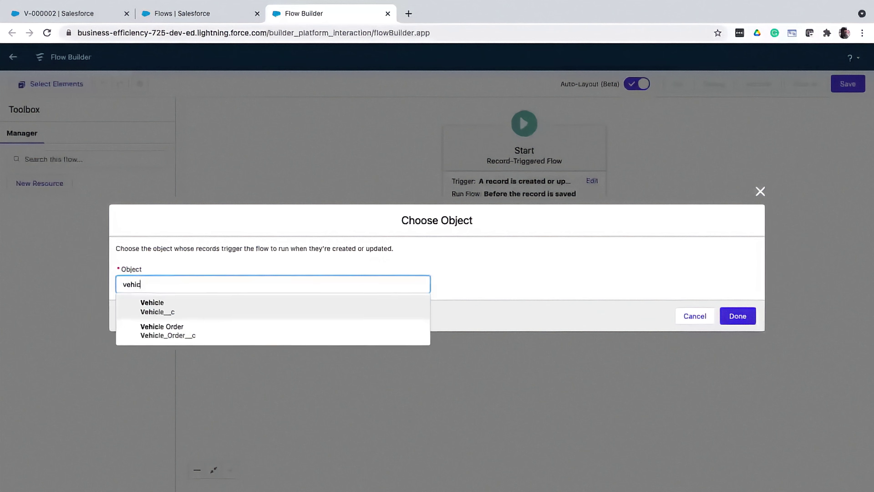
left_click(298, 308)
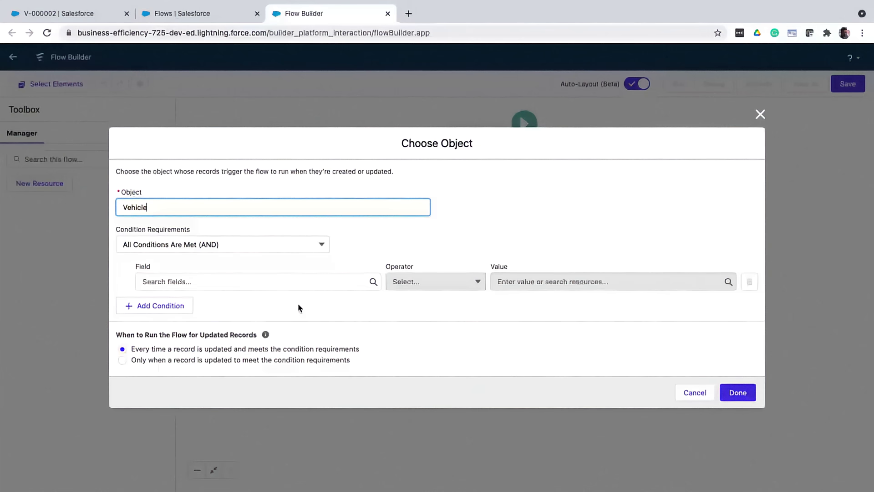
left_click(321, 245)
left_click(303, 268)
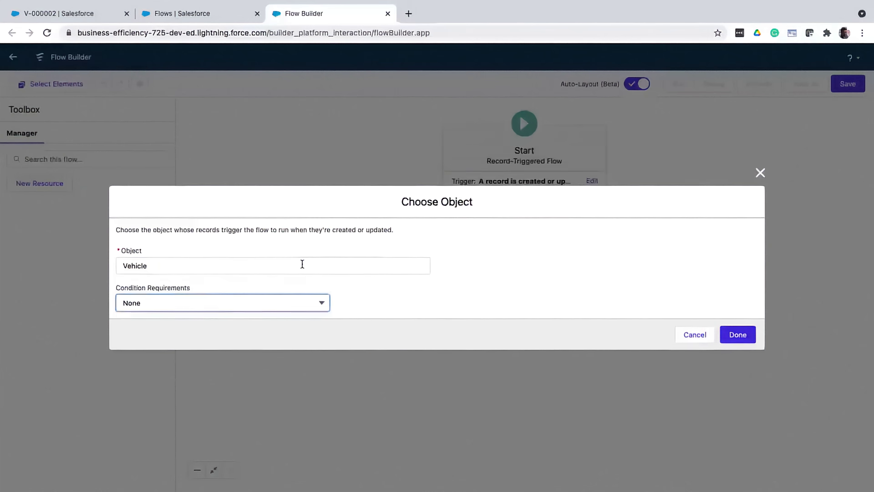
left_click(737, 340)
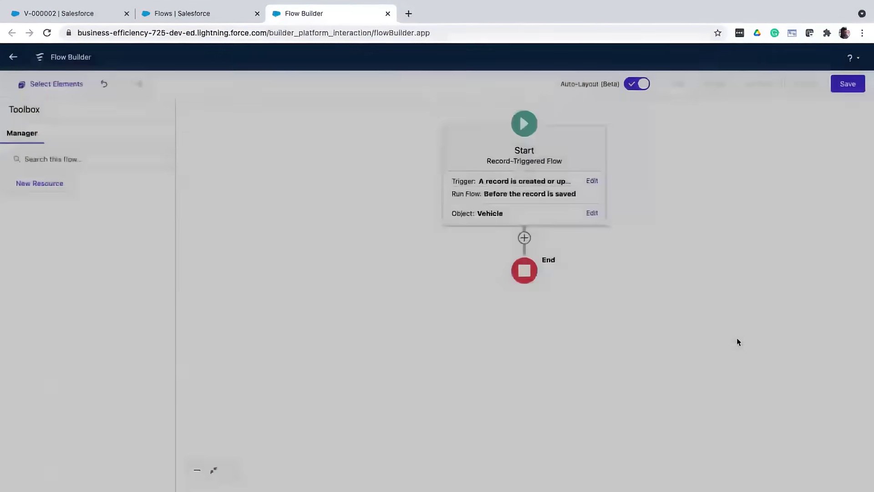
Add a Decision element labelled Amount Decision after Start and label its first outcome Less than 10000.
left_click(524, 237)
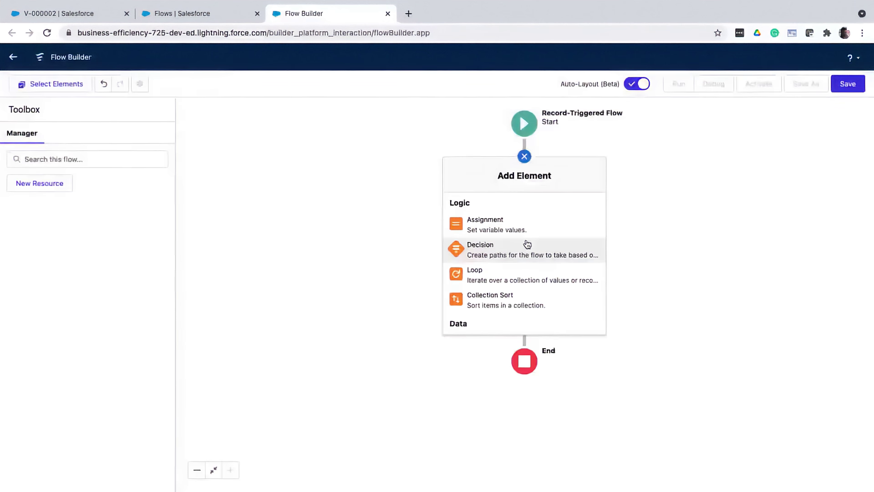
left_click(522, 245)
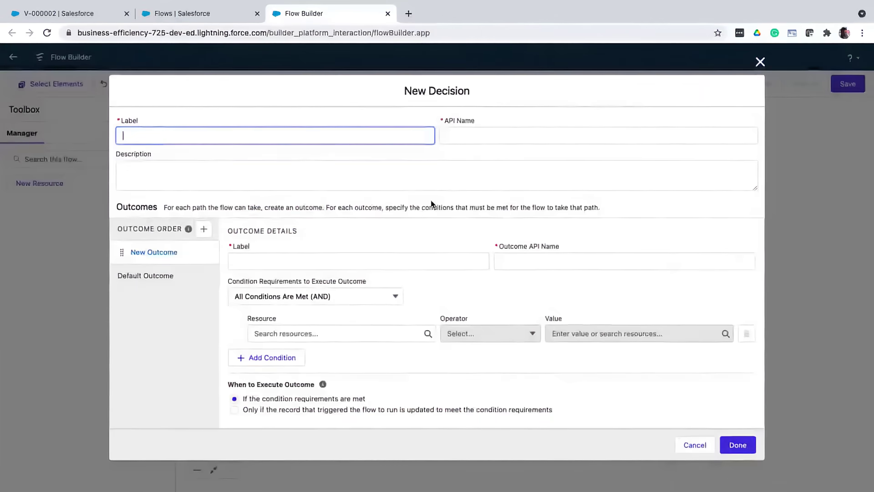
type("Amount Decision")
key("Tab")
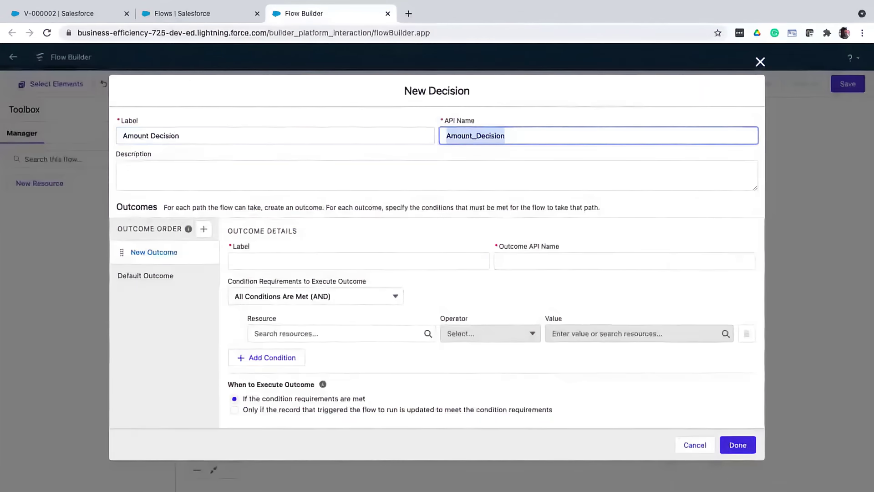
left_click(359, 262)
type("Less ")
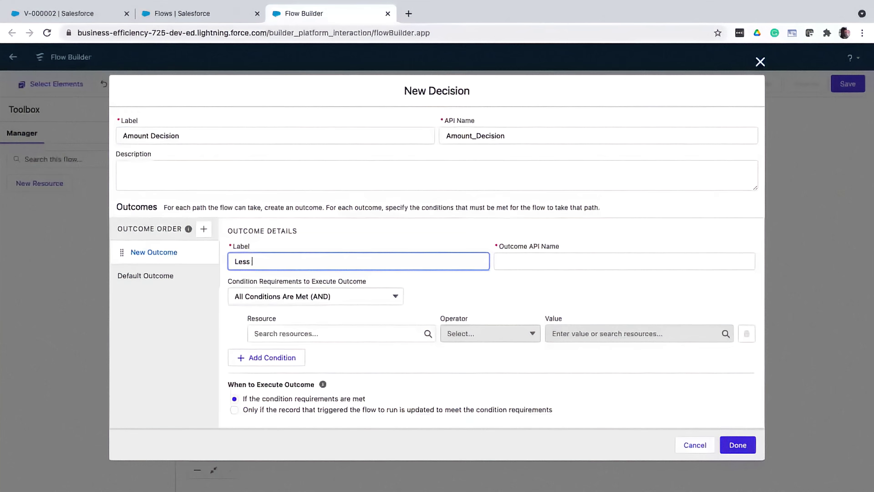
type("than 10000")
left_click(561, 276)
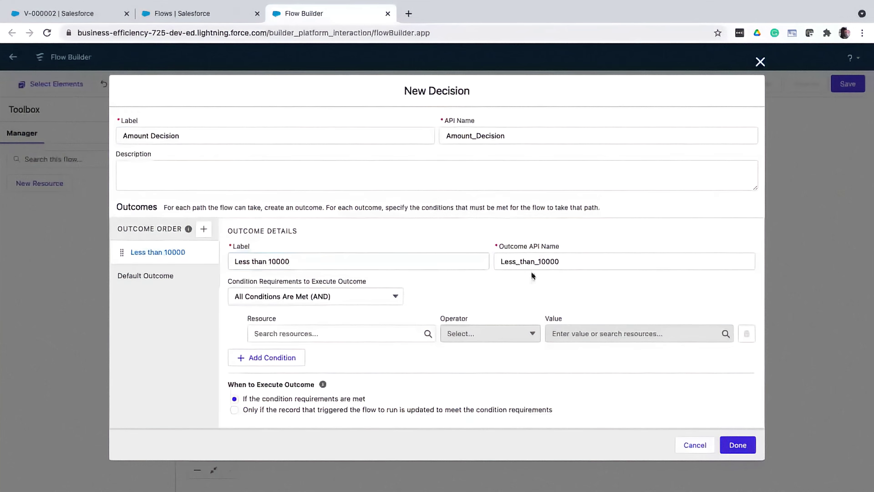
Set the Less than 10000 outcome's condition to the triggering record's Price Less Than 10000.
left_click(372, 328)
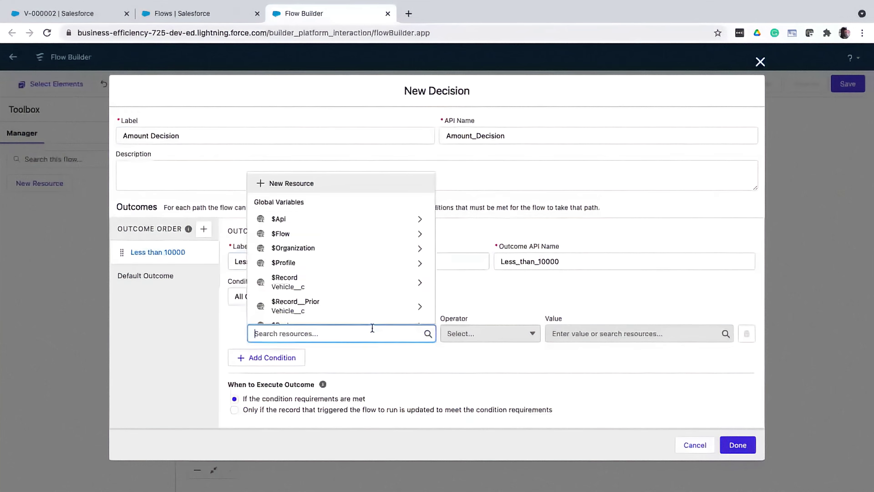
left_click(359, 292)
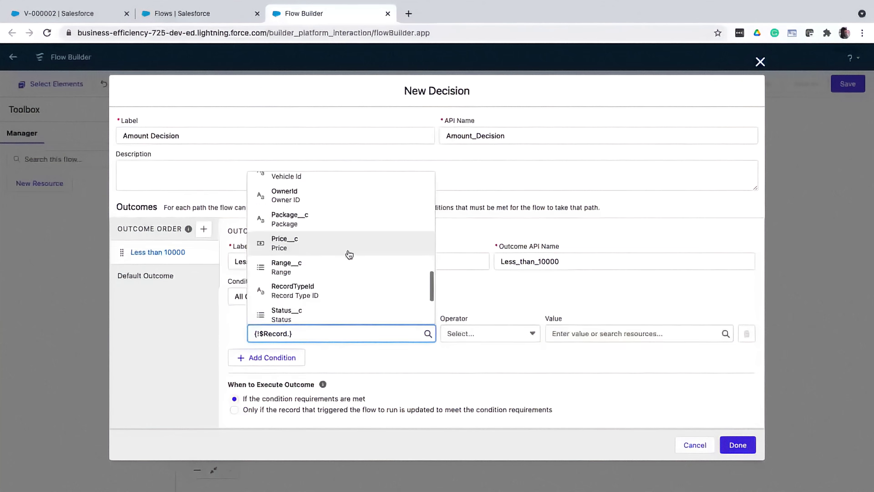
left_click(350, 254)
left_click(496, 334)
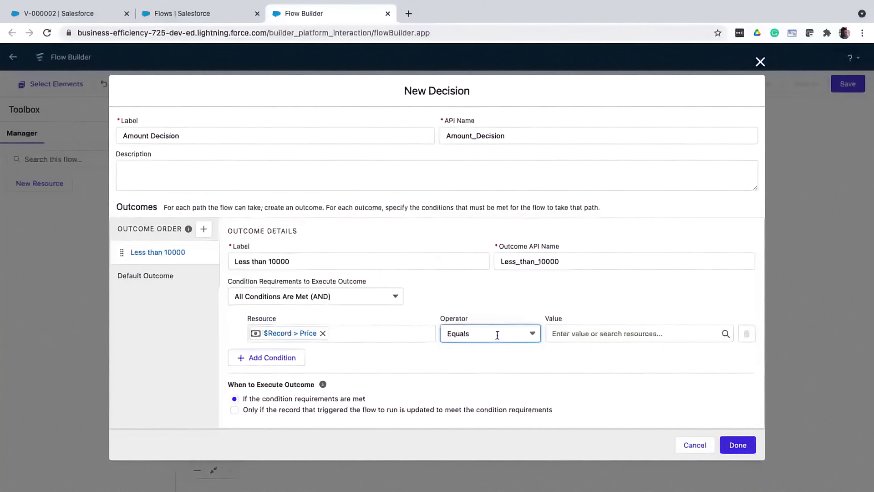
left_click(478, 239)
left_click(567, 334)
type("10000")
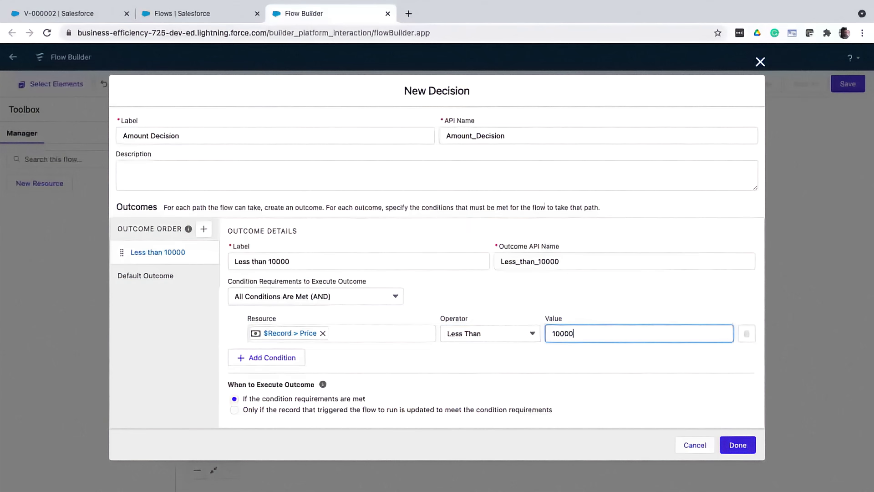
Add an outcome 10000 to 25000 requiring record Price Greater Than 10000 and Less Than 25000, and finish the decision.
left_click(169, 292)
left_click(204, 228)
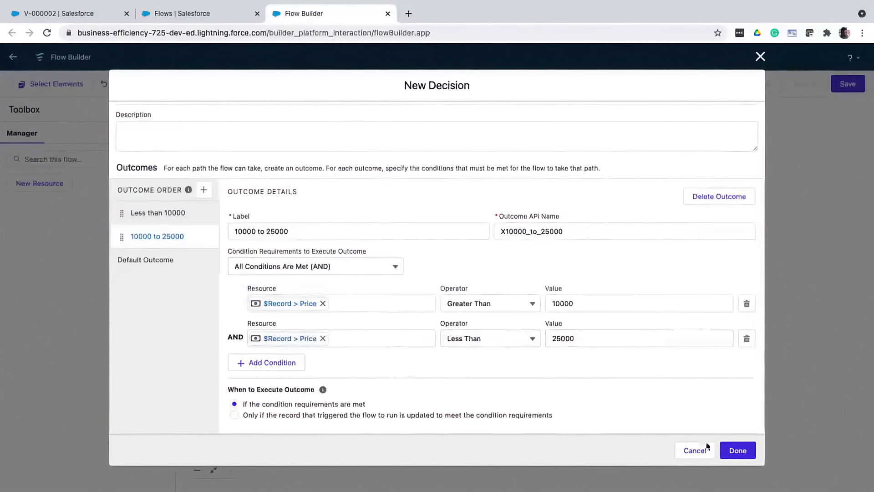
left_click(733, 451)
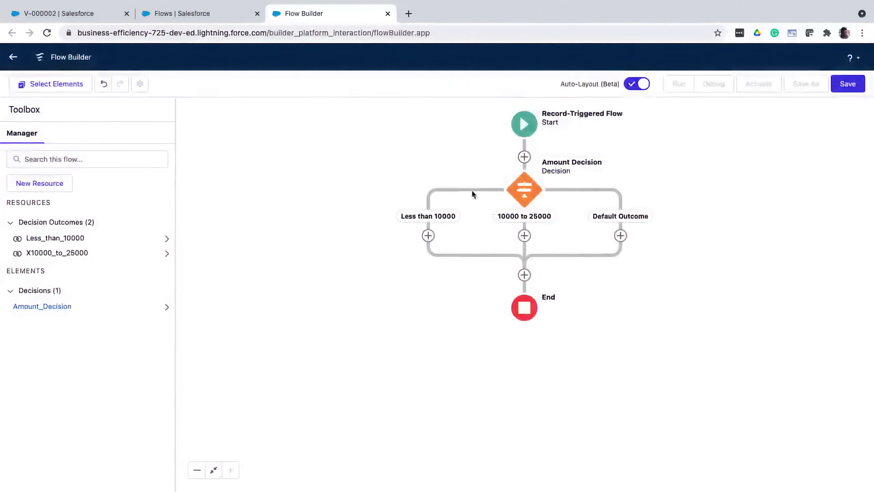
Add an Assignment element labelled Assign Short Range on the Less than 10000 path.
left_click(428, 236)
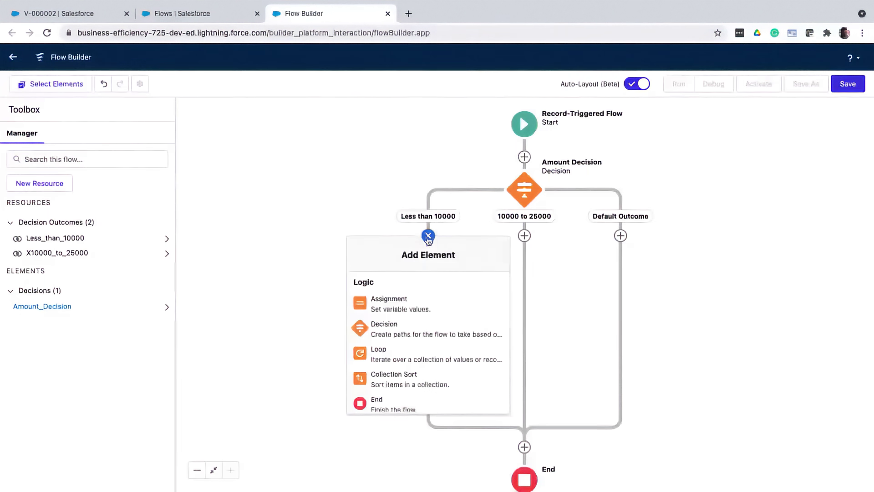
left_click(411, 308)
type("Assign")
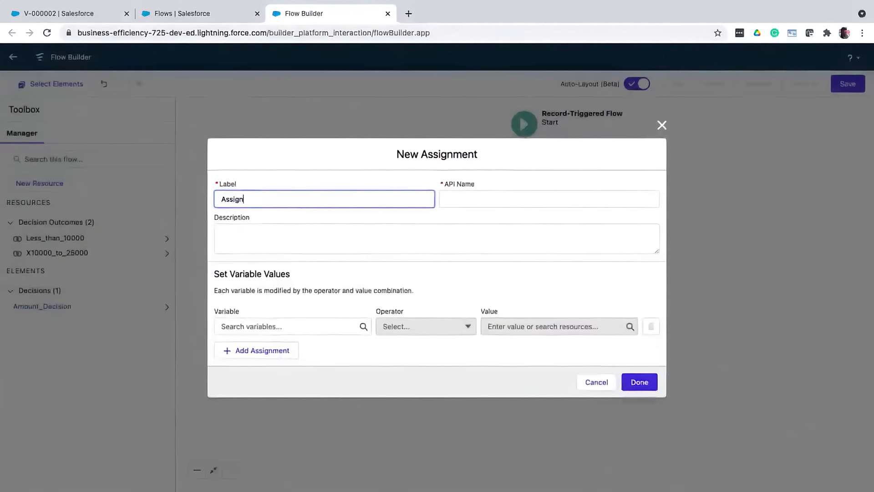
type(" Short Range")
key("Tab")
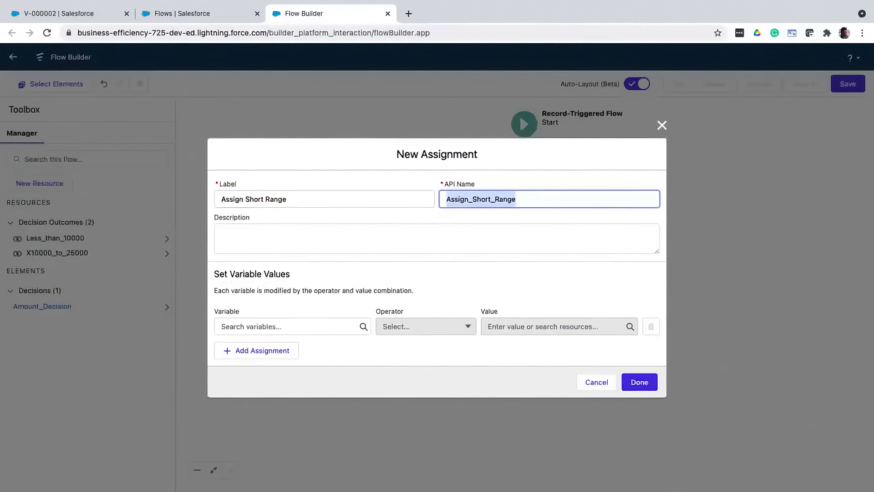
Assign the triggering record's Range field the picklist value Short_Range with the Equals operator, and finish the assignment.
left_click(317, 323)
left_click(290, 402)
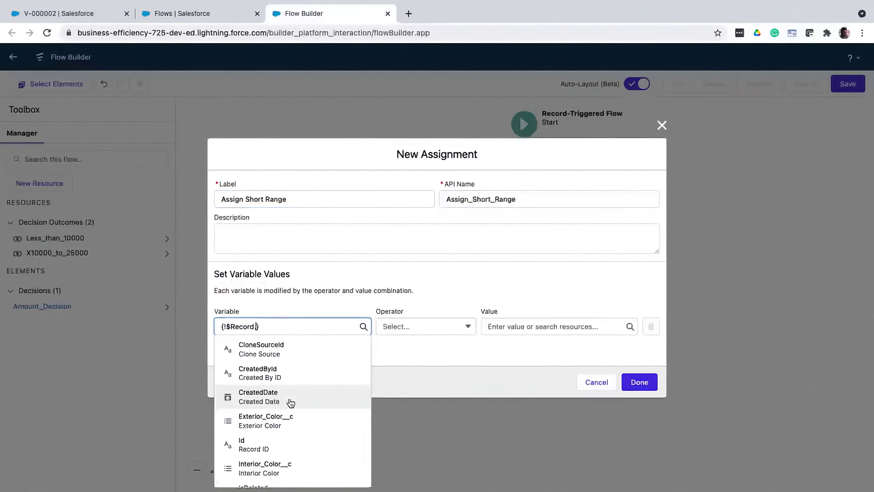
type("range")
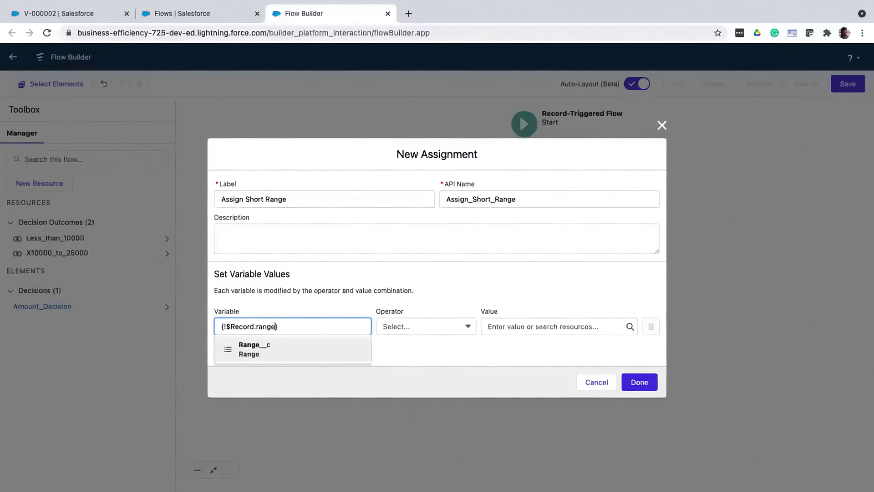
left_click(268, 355)
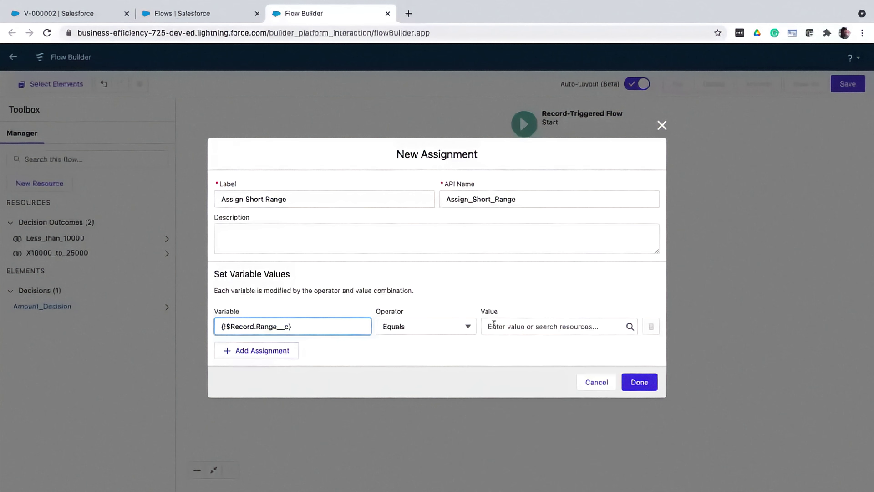
left_click(501, 326)
type("Short")
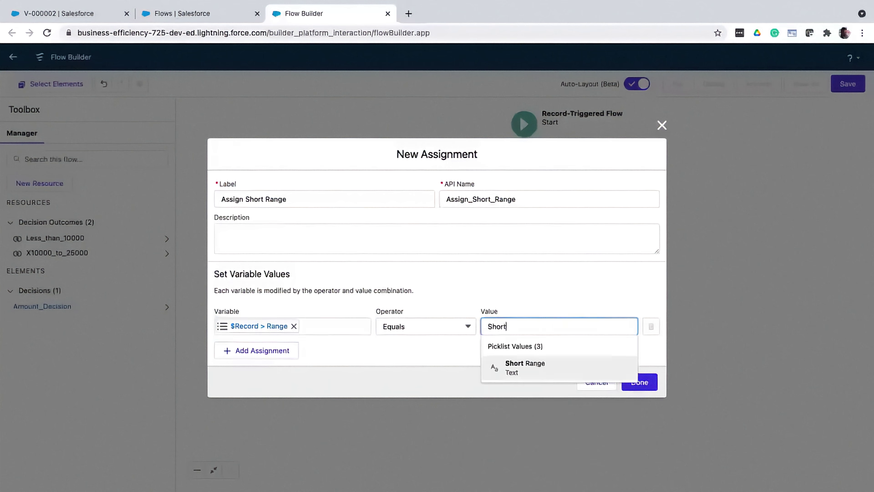
left_click(523, 364)
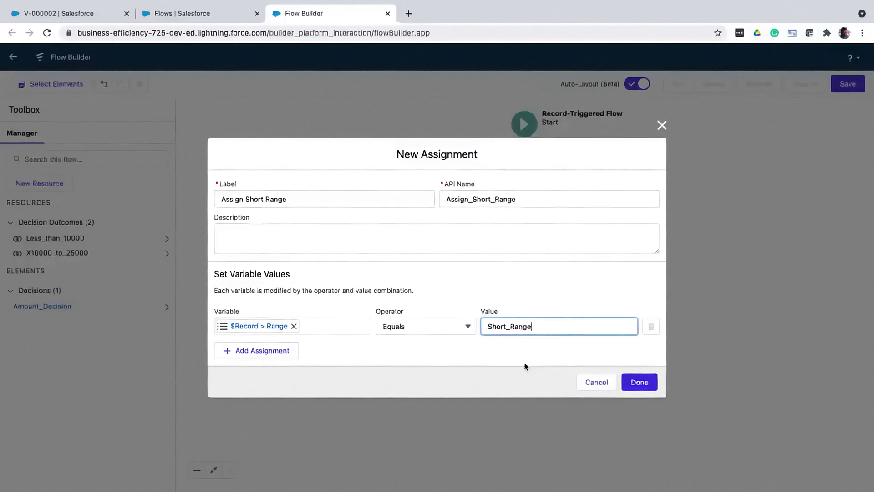
left_click(640, 381)
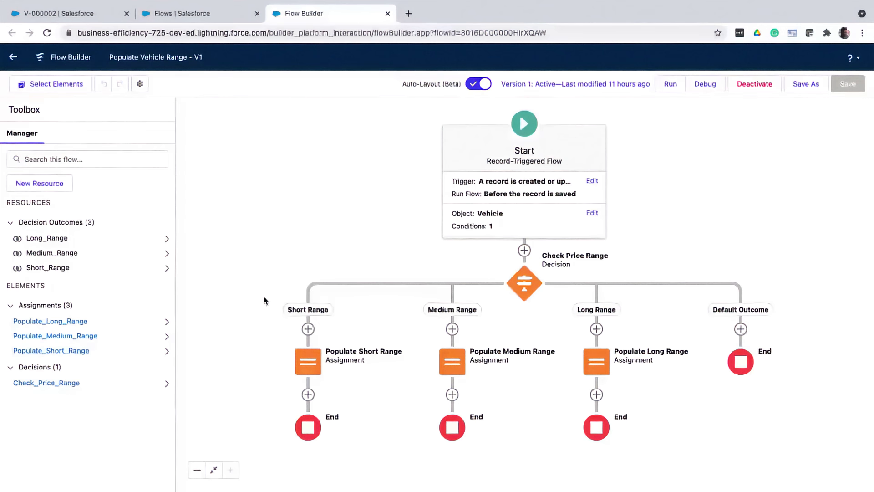
Set the price of vehicle record V-000002 to 8000 and save the record.
key("ctrl+1")
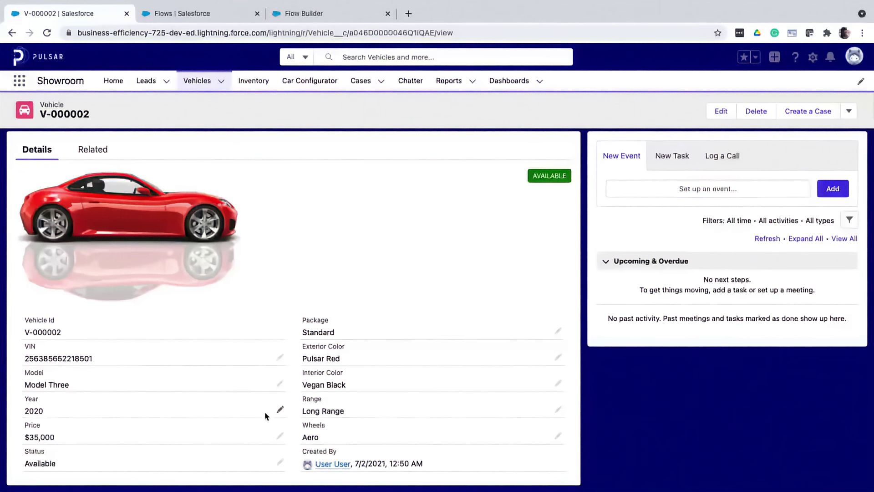
left_click(279, 439)
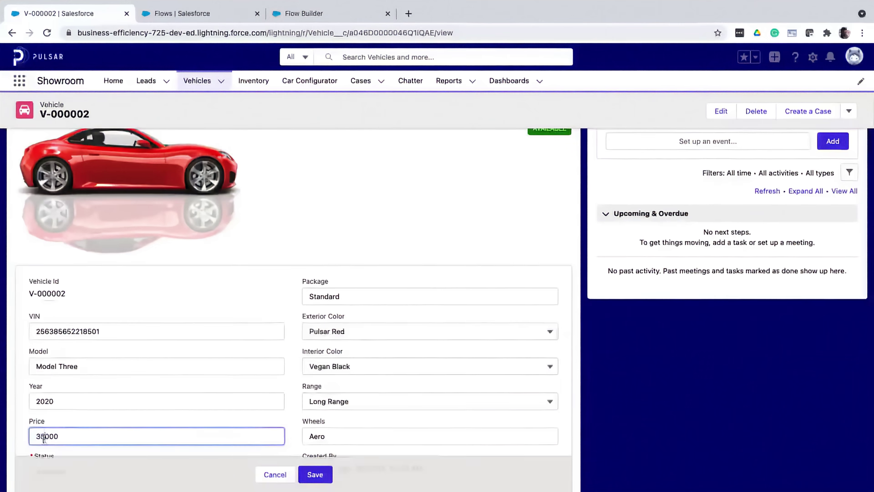
left_click_drag(44, 438, 28, 440)
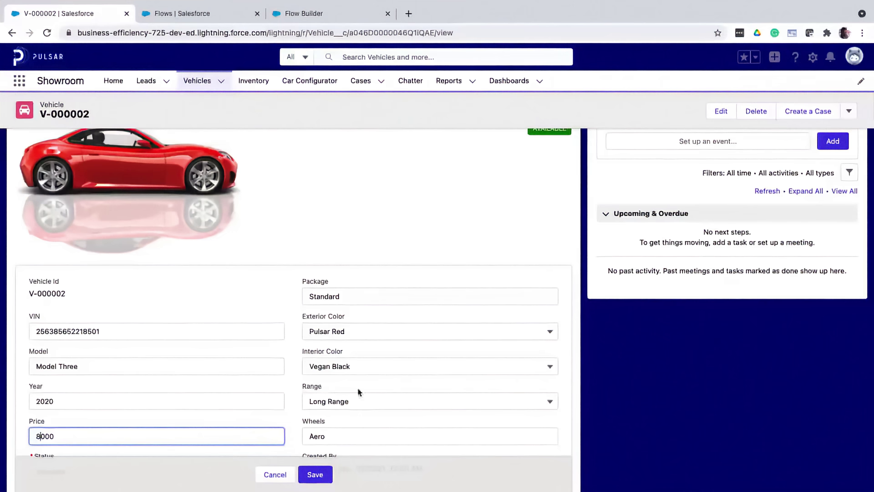
left_click(315, 474)
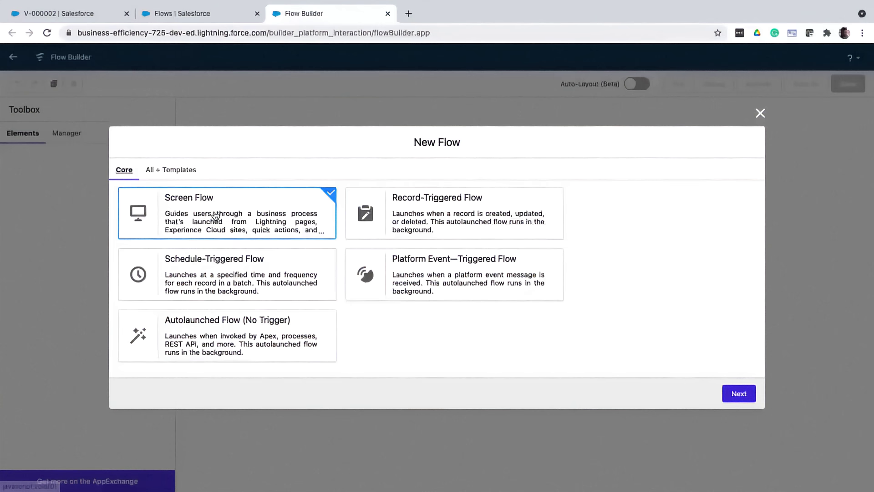
Create a new Schedule-Triggered Flow using the Auto-Layout canvas.
left_click(202, 282)
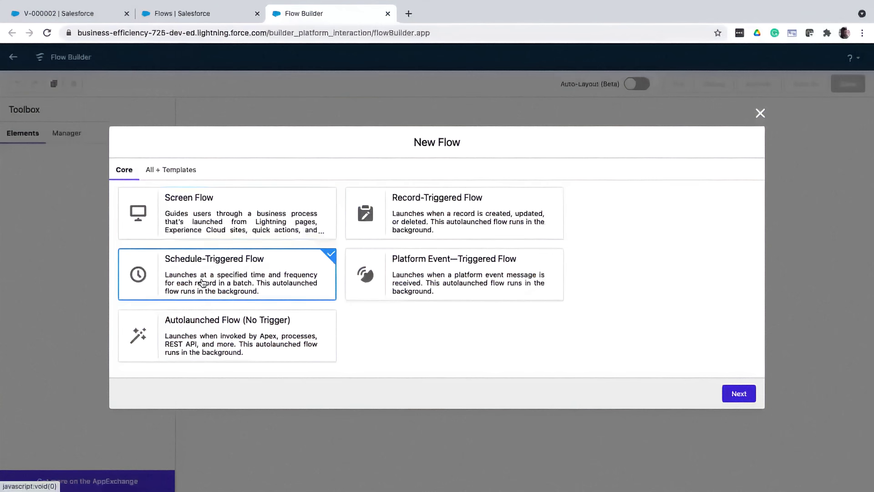
left_click(739, 393)
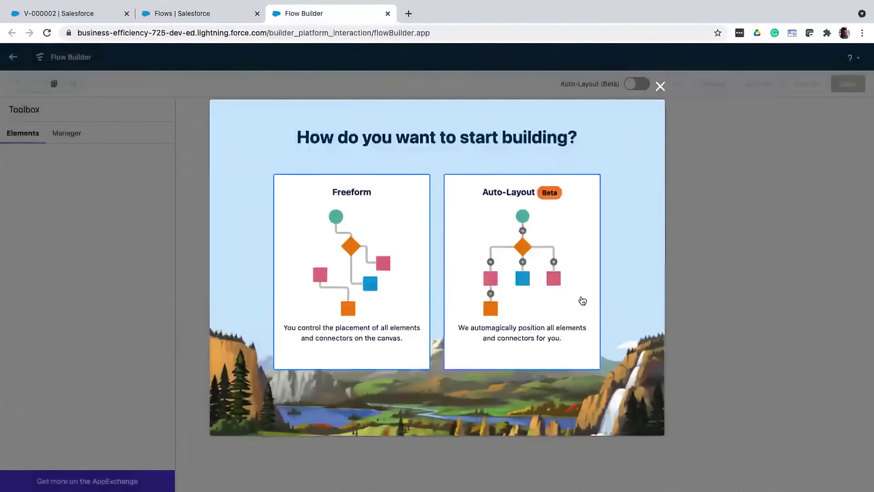
left_click(579, 300)
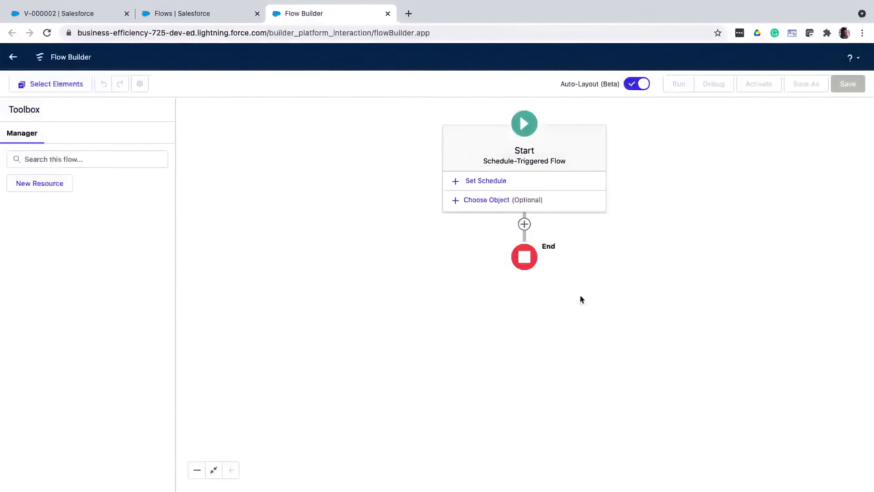
Schedule the flow to start on Jul 7, 2021 at 10:00 AM with a Daily frequency.
left_click(494, 180)
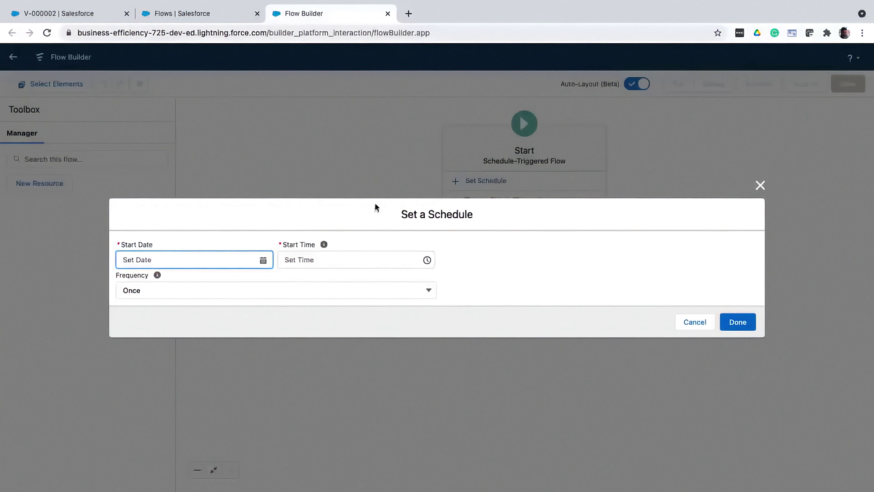
left_click(264, 262)
left_click(195, 344)
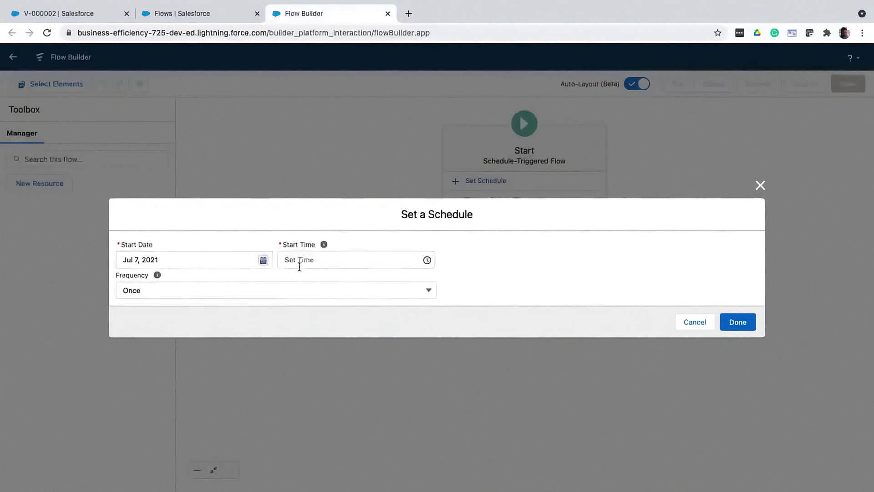
left_click(310, 260)
left_click(323, 308)
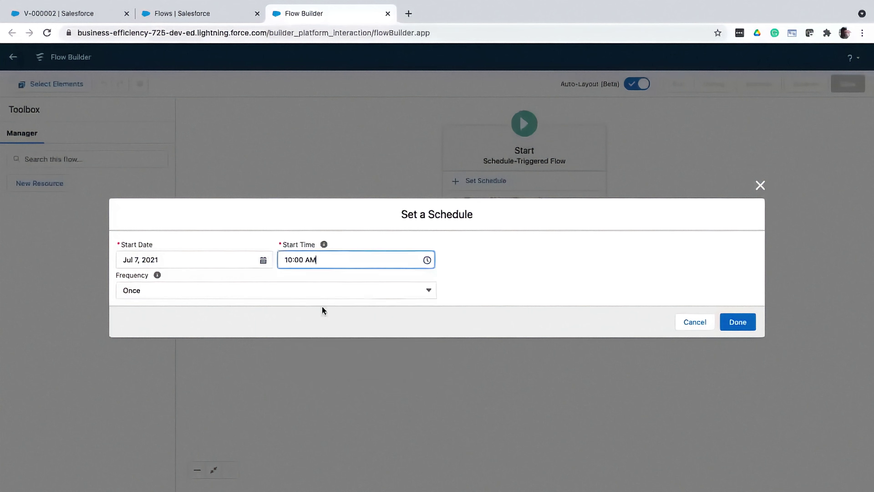
left_click(304, 290)
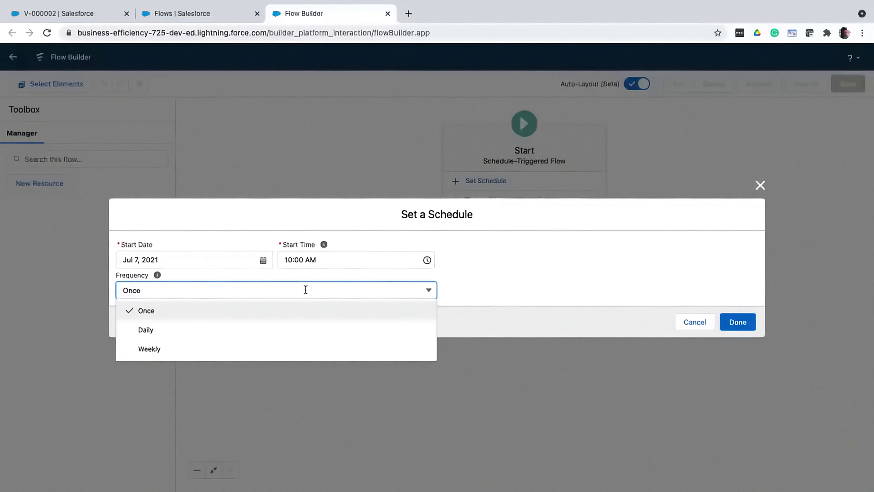
left_click(301, 339)
left_click(736, 326)
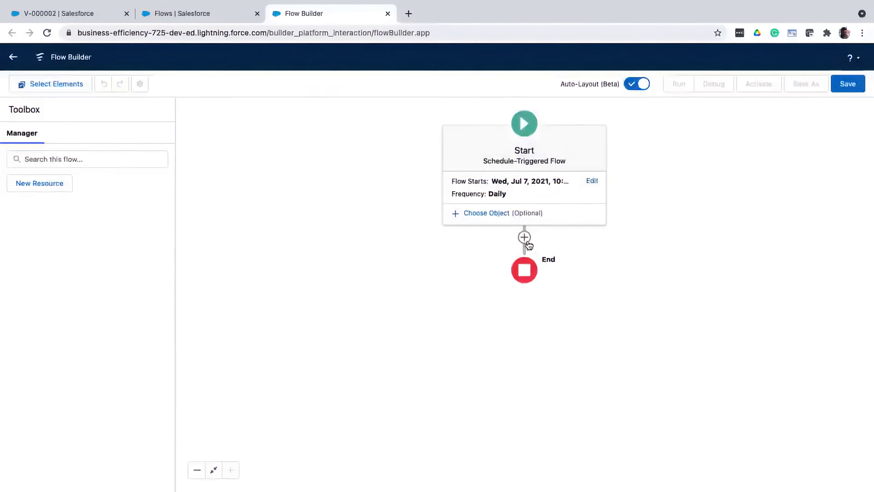
Add an Action element after the flow's start that uses the Apex action Web Push Method.
left_click(524, 237)
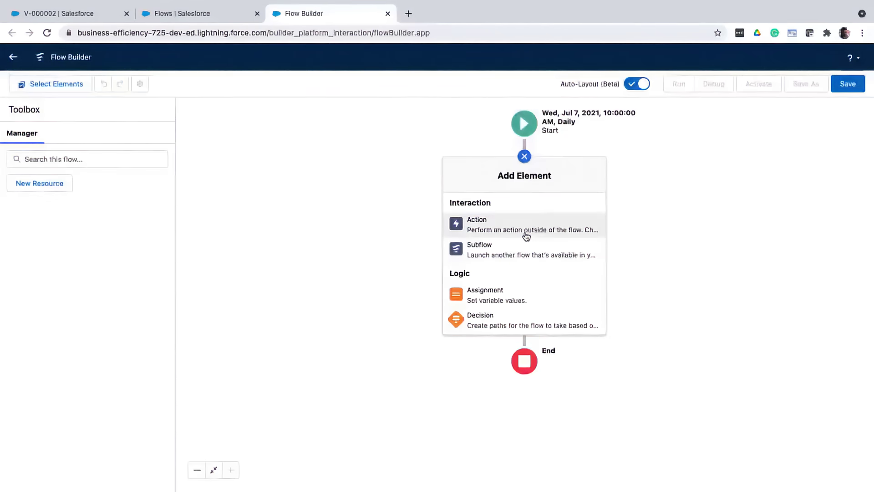
left_click(526, 232)
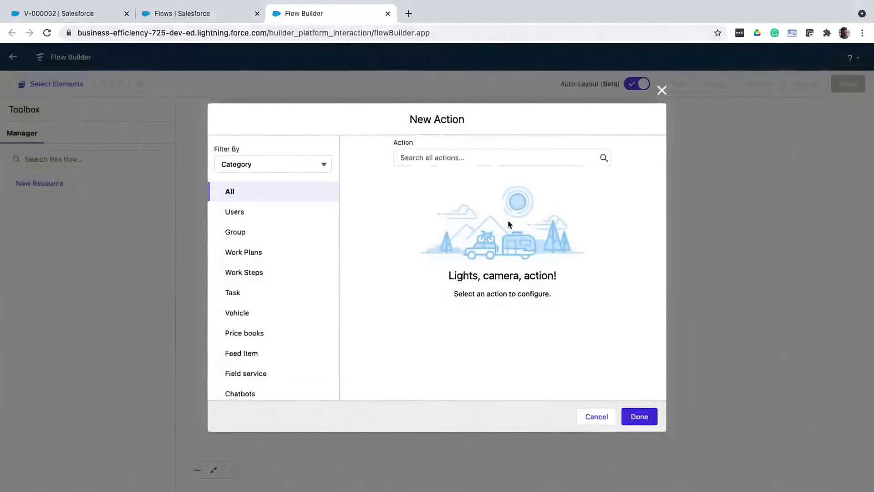
left_click(435, 158)
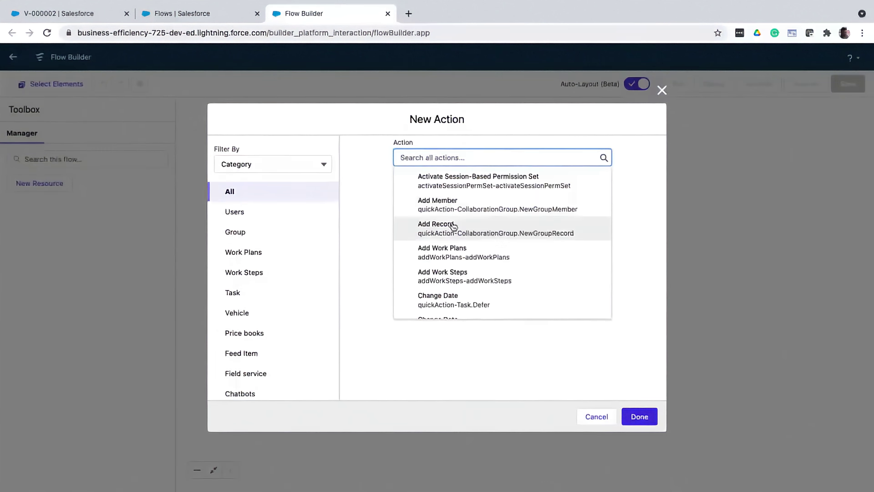
scroll(453, 230, "down", 4)
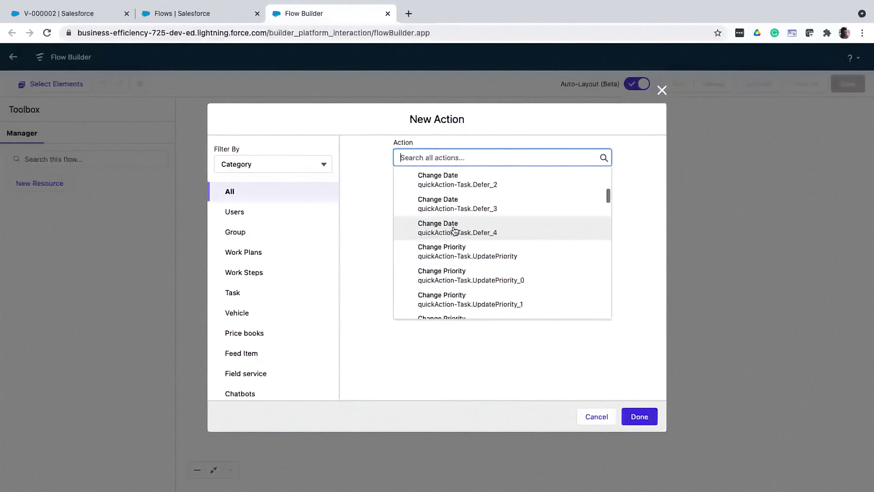
type("apex")
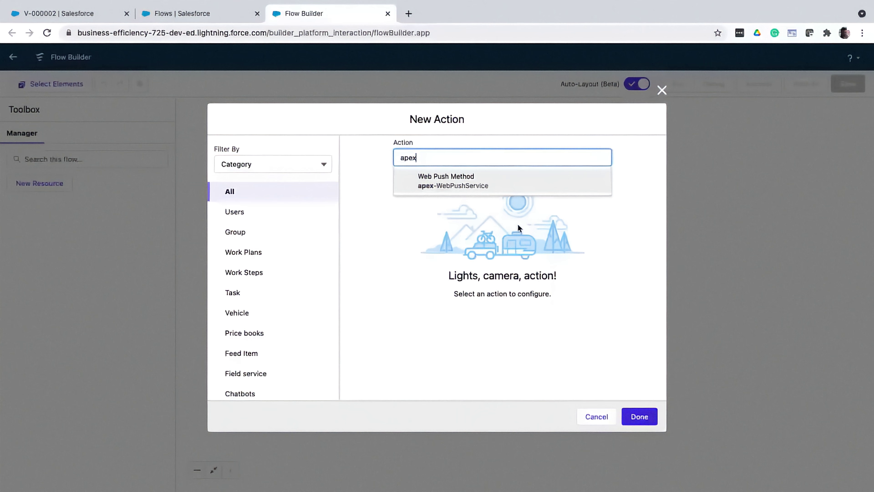
left_click(491, 184)
Label the Web Push Method action Push Notification and finish the element.
left_click(479, 235)
type("Push ")
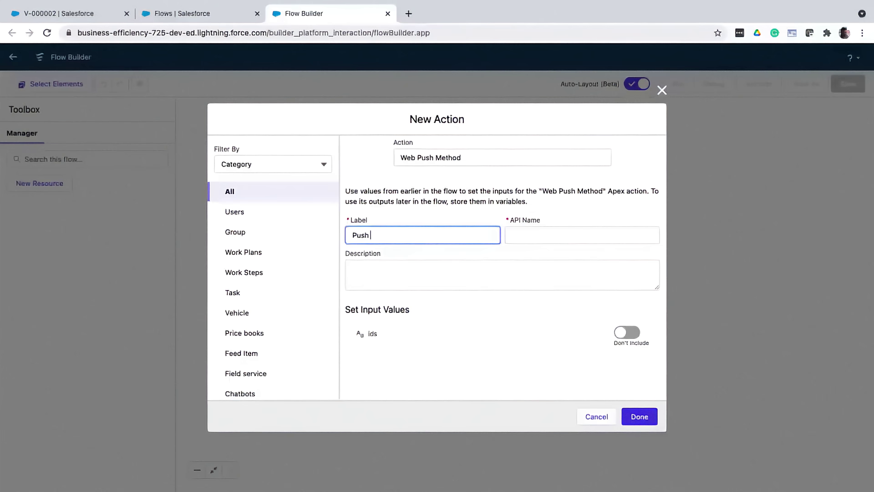
type("Notification")
key("Tab")
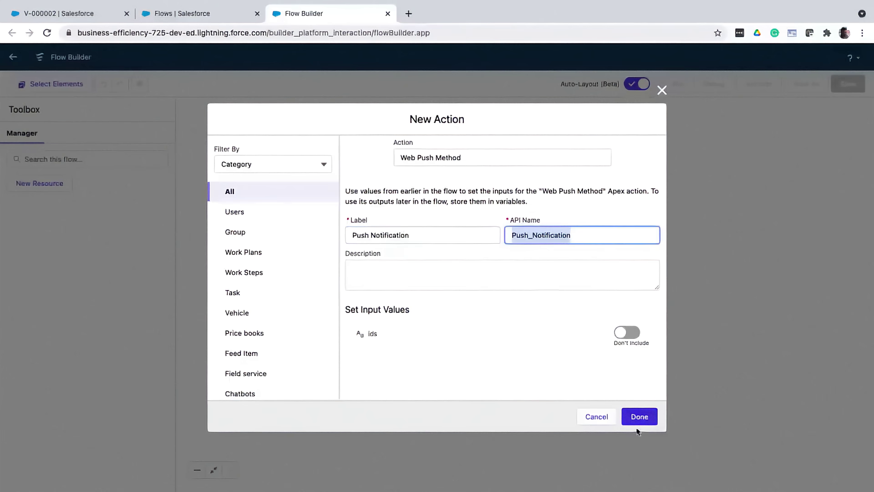
left_click(636, 416)
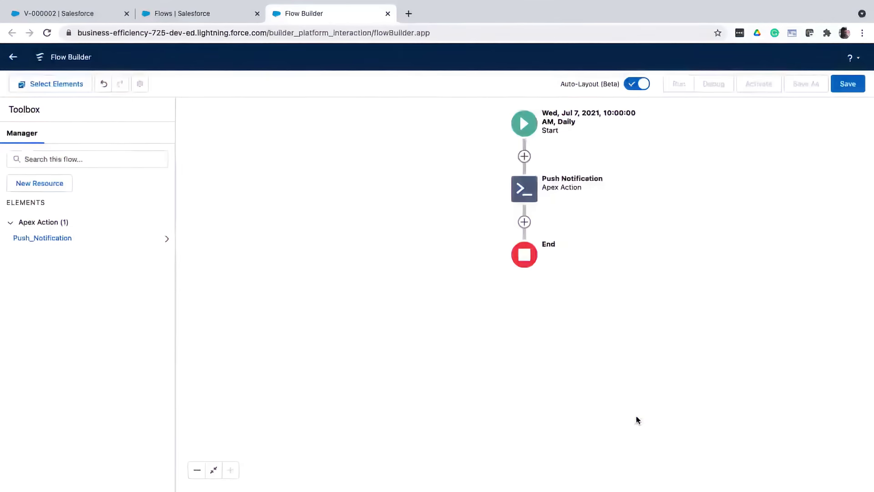
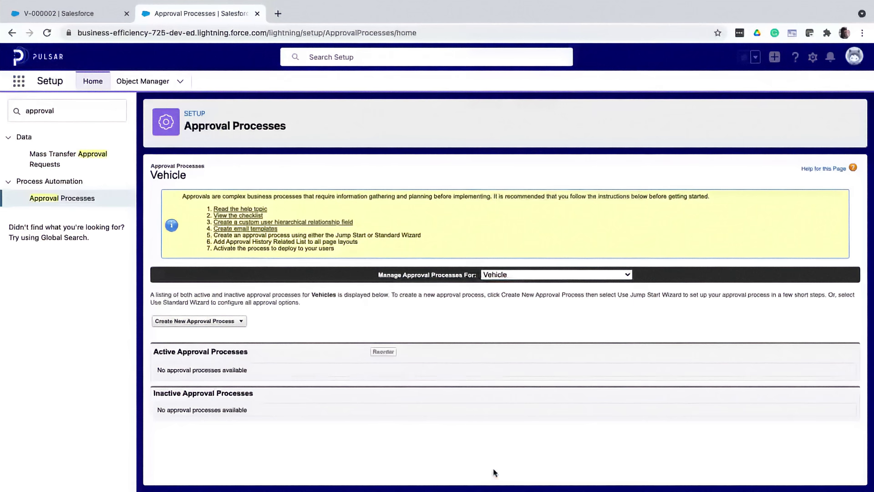
Create a Vehicle approval process with the Jump Start Wizard and name it Discount Approval.
left_click(227, 322)
left_click(219, 333)
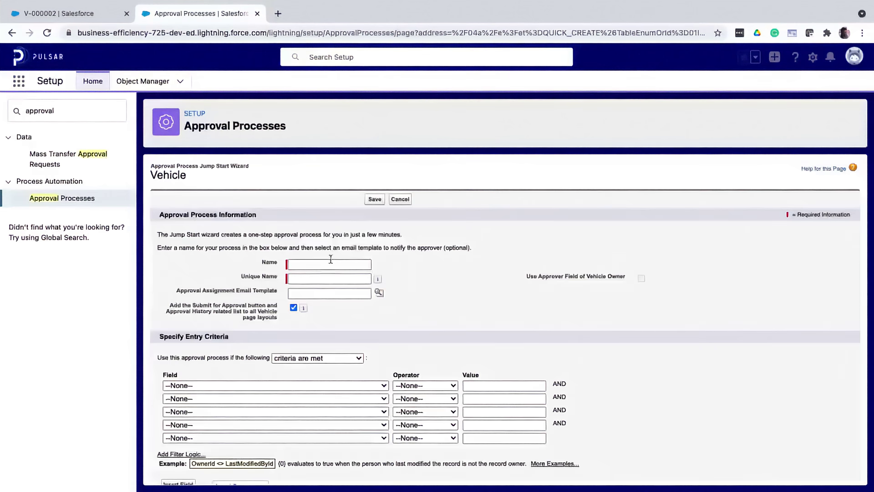
left_click(331, 264)
type("Discount Appro")
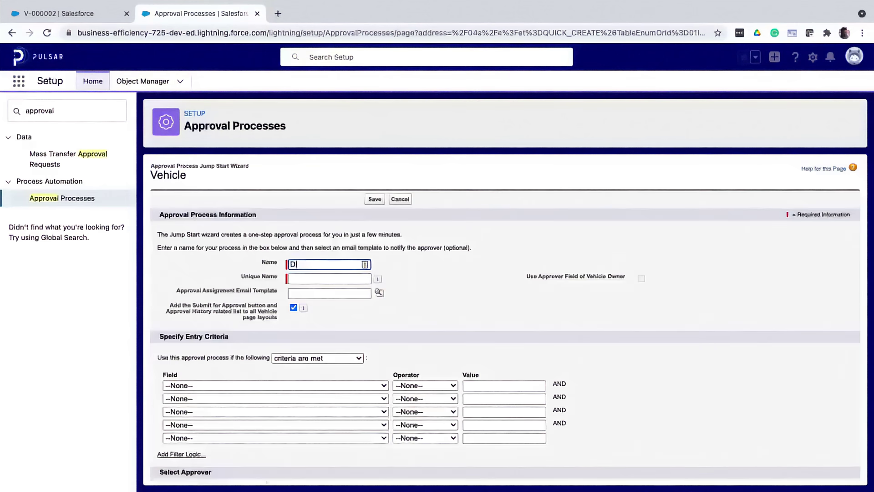
type("val")
key("Tab")
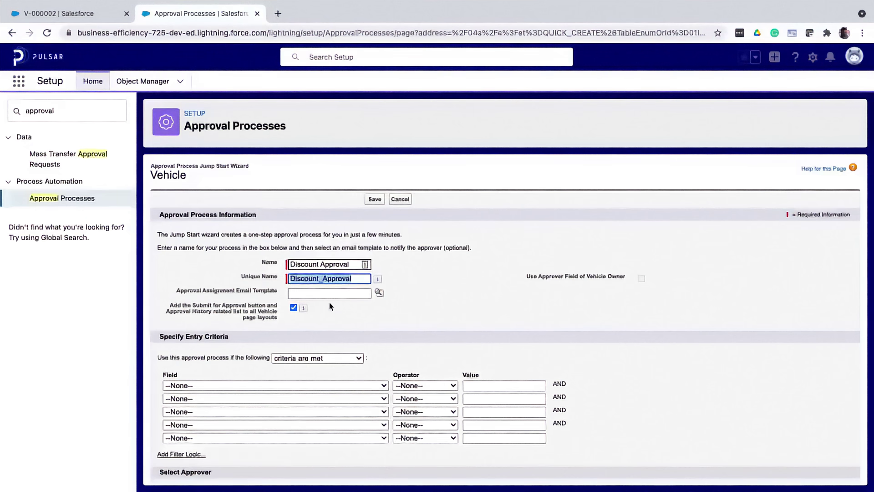
Set the entry criteria to Vehicle: Discount Percent not equal to a blank value.
scroll(331, 325, "down", 3)
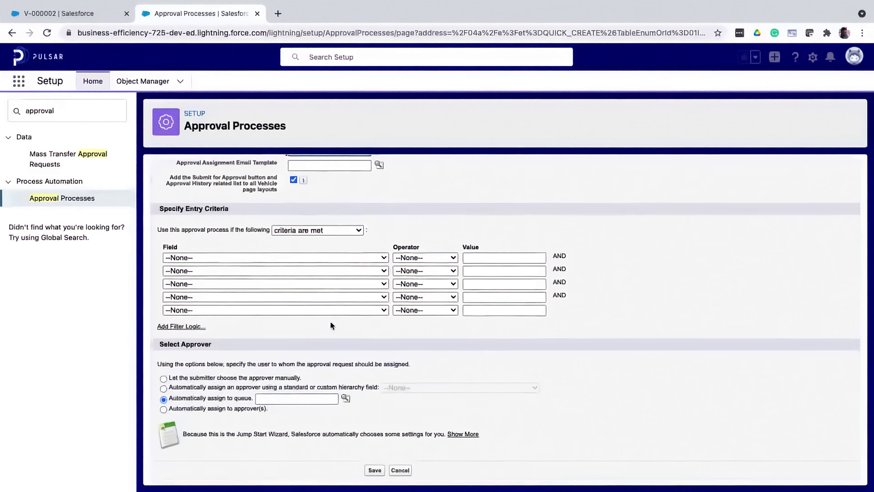
left_click(334, 258)
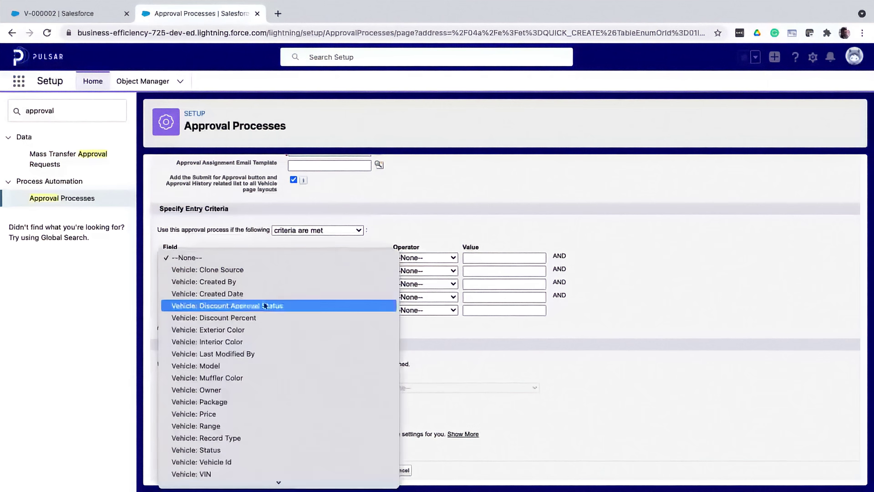
left_click(279, 318)
left_click(419, 257)
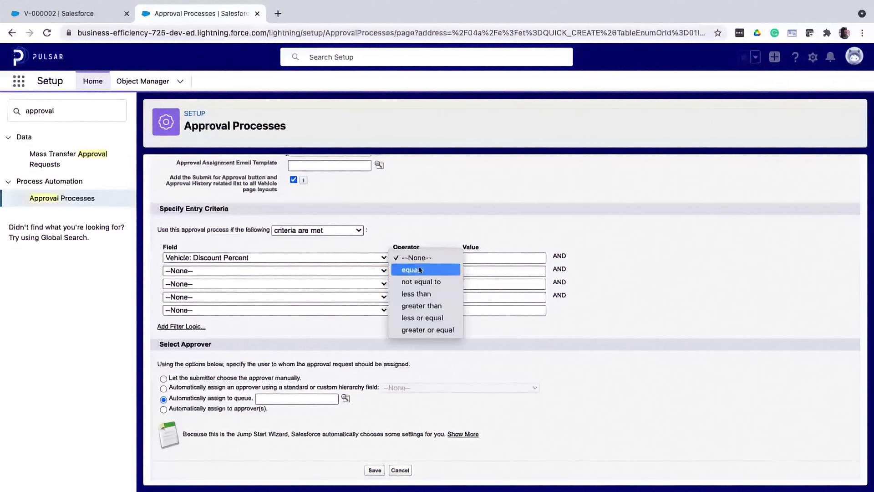
left_click(418, 283)
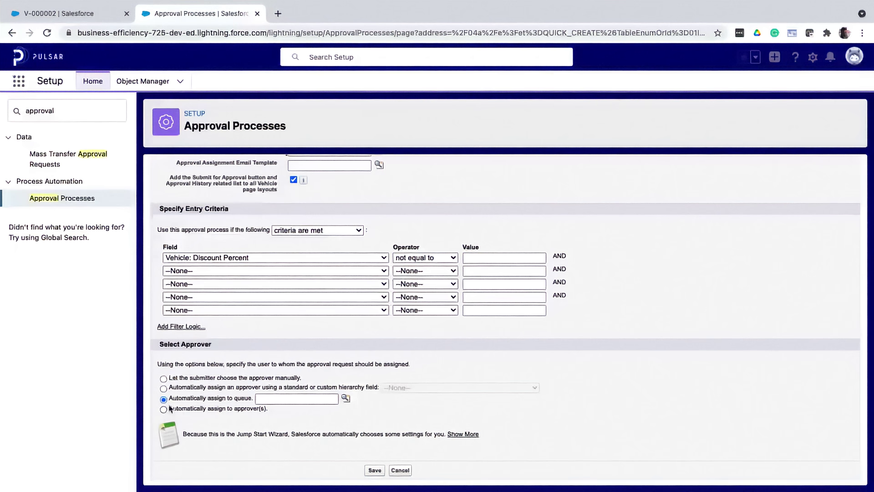
Assign the approver automatically using the Manager hierarchy field and save the approval process.
left_click(163, 389)
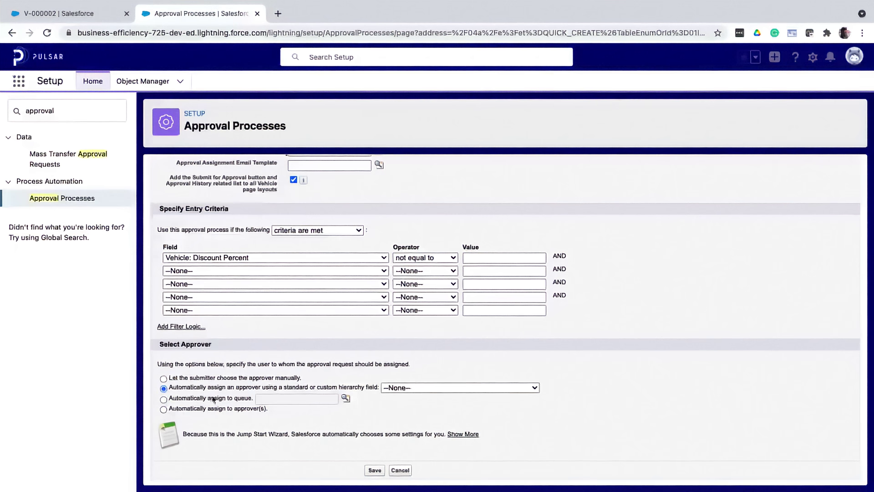
left_click(430, 388)
left_click(421, 411)
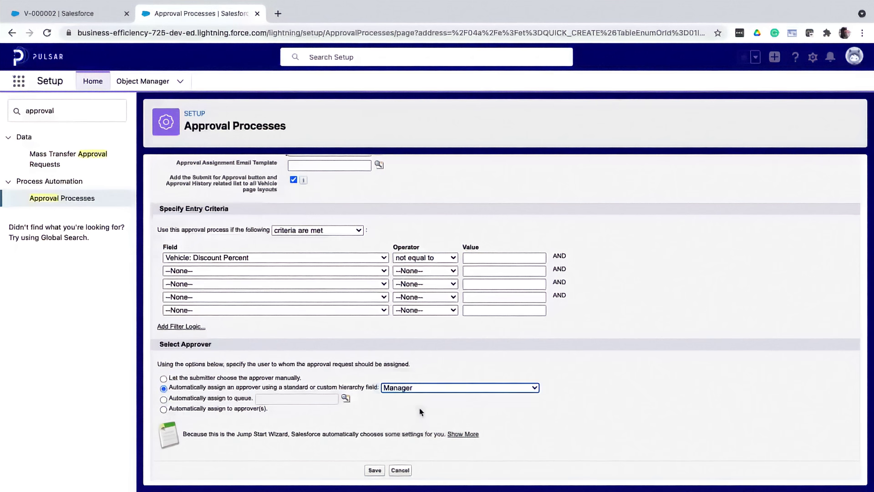
left_click(421, 412)
left_click(375, 470)
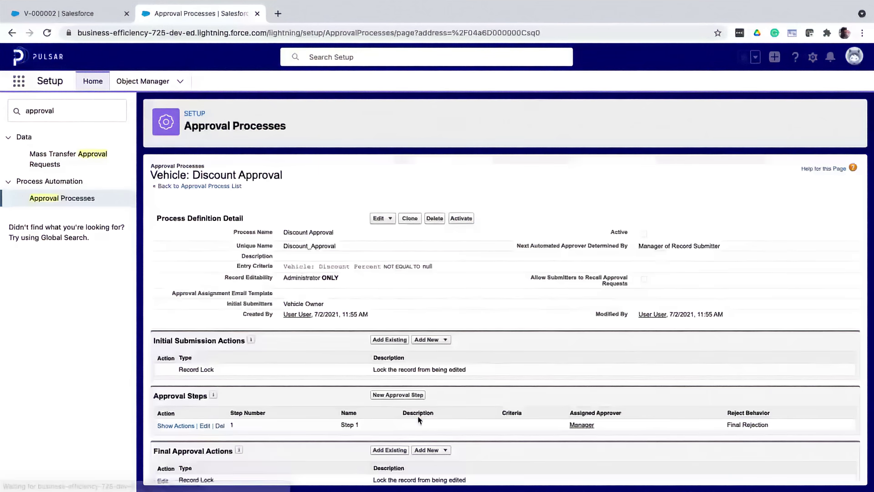
Add a new field update named Status Pending to the Initial Submission Actions.
scroll(417, 415, "down", 3)
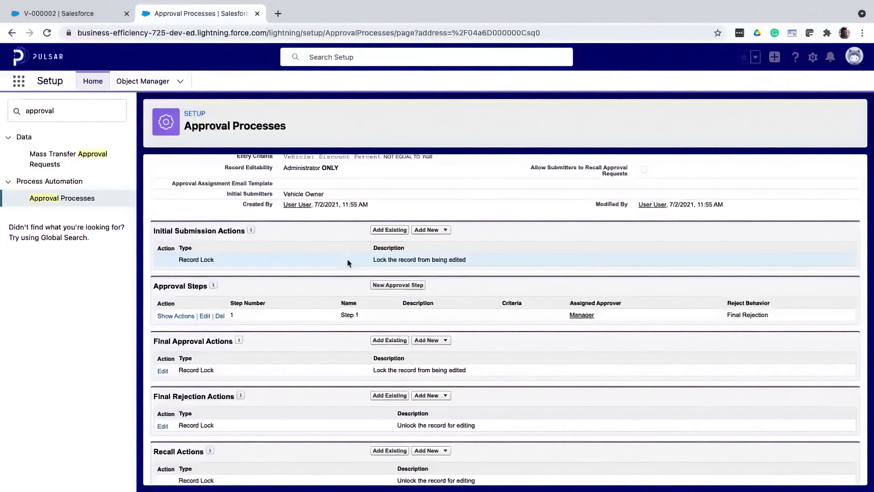
scroll(427, 212, "down", 1)
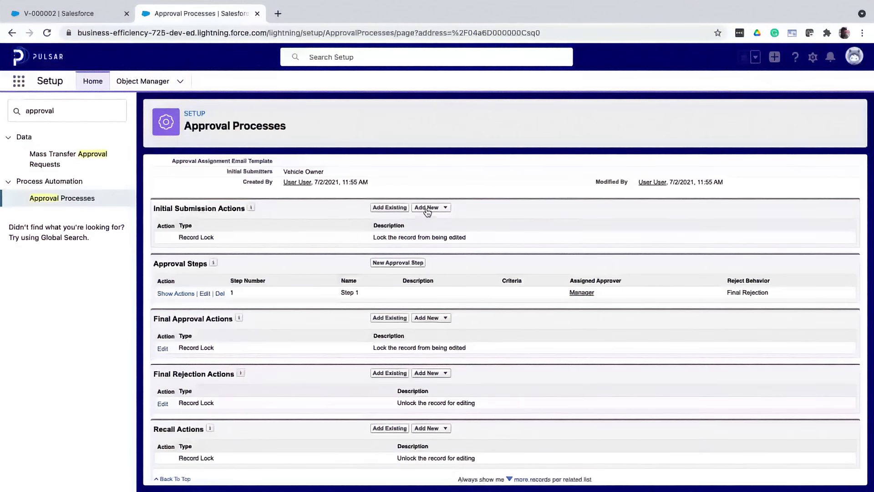
left_click(427, 208)
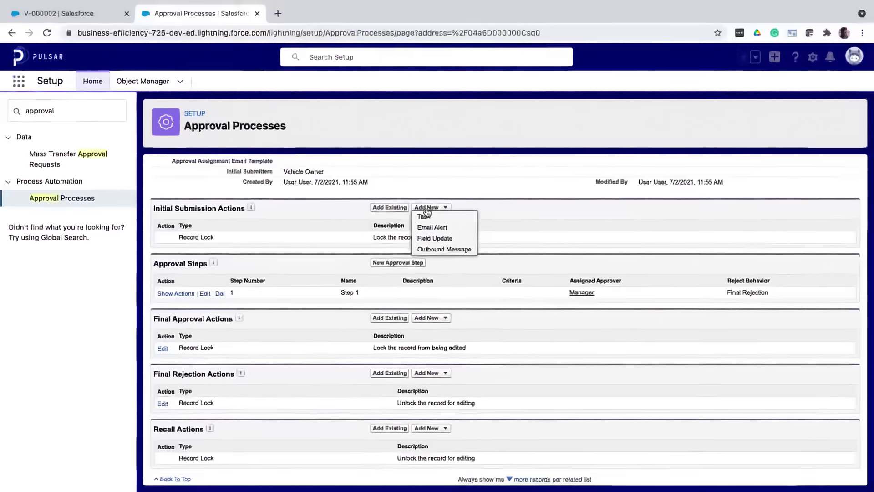
left_click(424, 238)
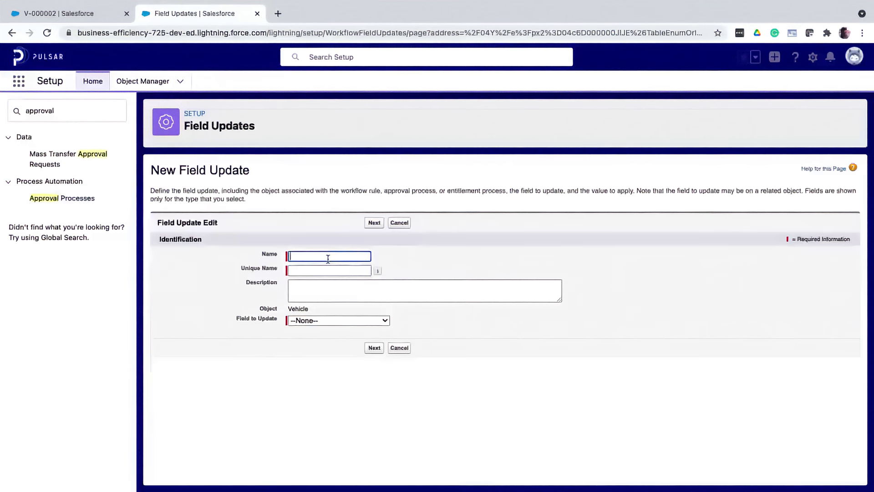
type("Status Pending")
key("Tab")
Make the Status Pending update change the Discount Approval Status field, choose its new value, and save it.
left_click(334, 320)
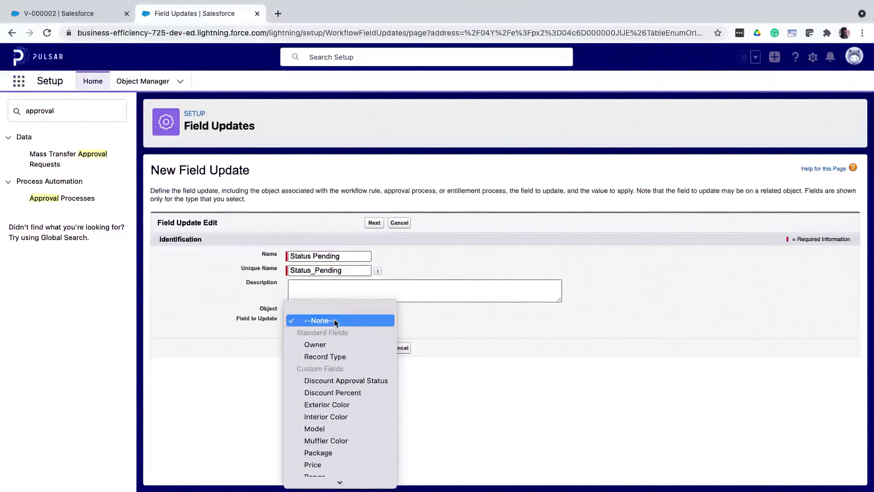
left_click(335, 381)
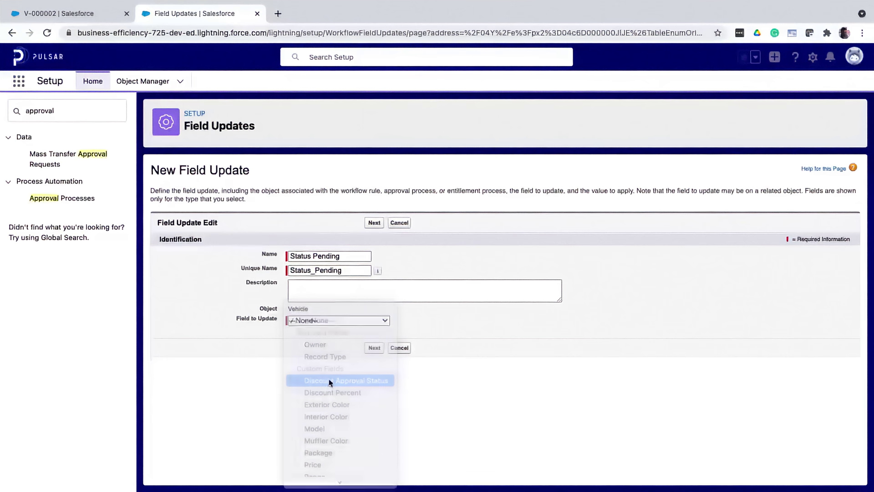
left_click(381, 418)
left_click(384, 430)
left_click(375, 450)
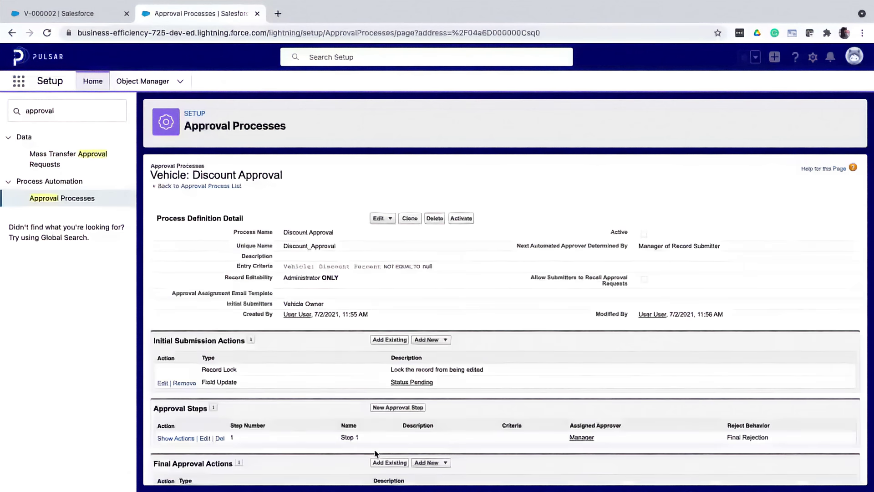
Add a new field update named Discount Approved to the Final Approval Actions.
scroll(374, 452, "down", 1)
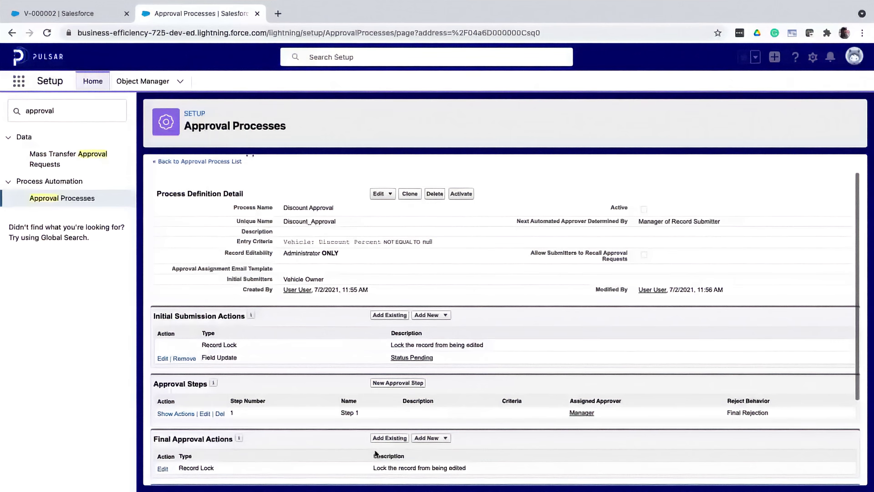
scroll(374, 450, "down", 5)
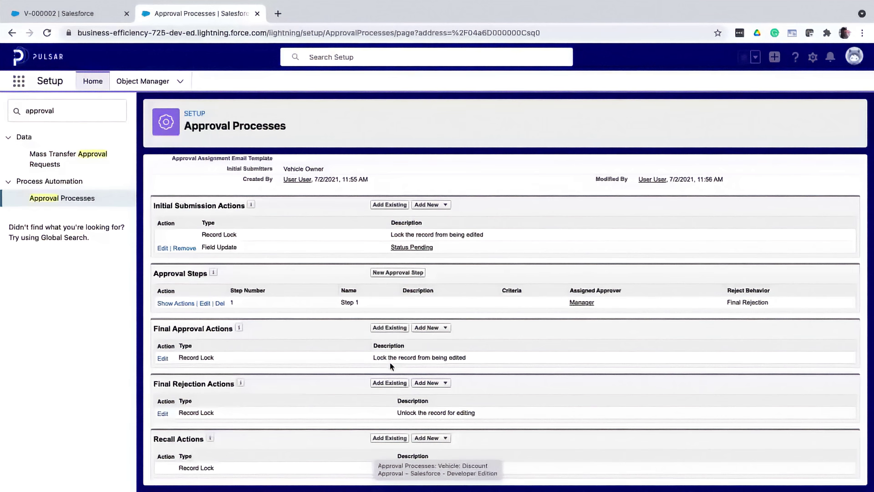
left_click(428, 328)
left_click(423, 359)
type("Discount Approve")
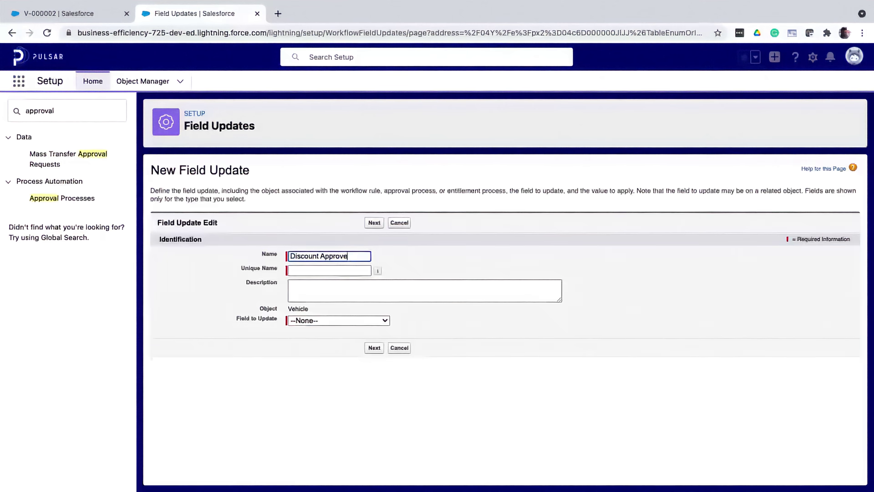
type("d")
key("Tab")
Make the Discount Approved update set the Discount Approval Status field to the specific value Approved, and save it.
left_click(333, 323)
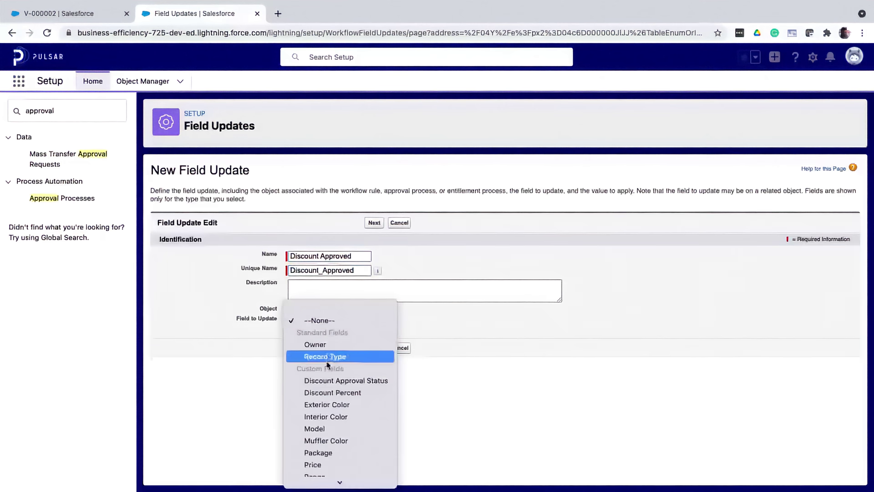
left_click(327, 382)
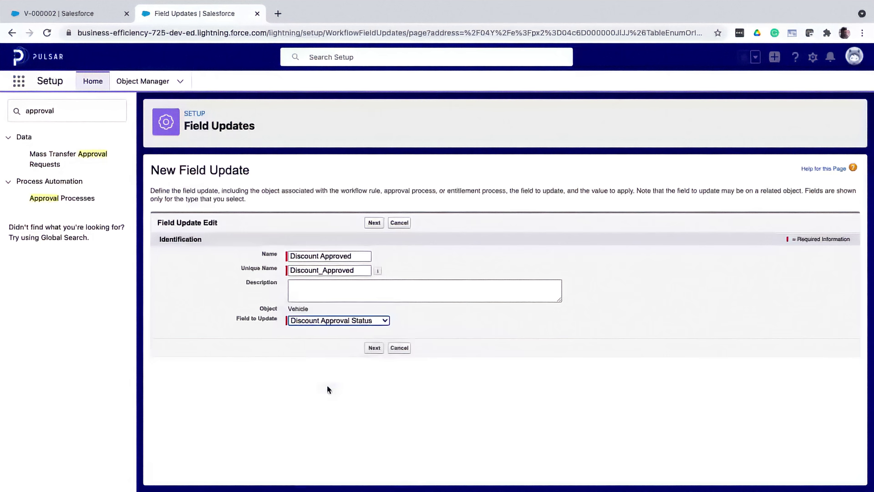
left_click(388, 417)
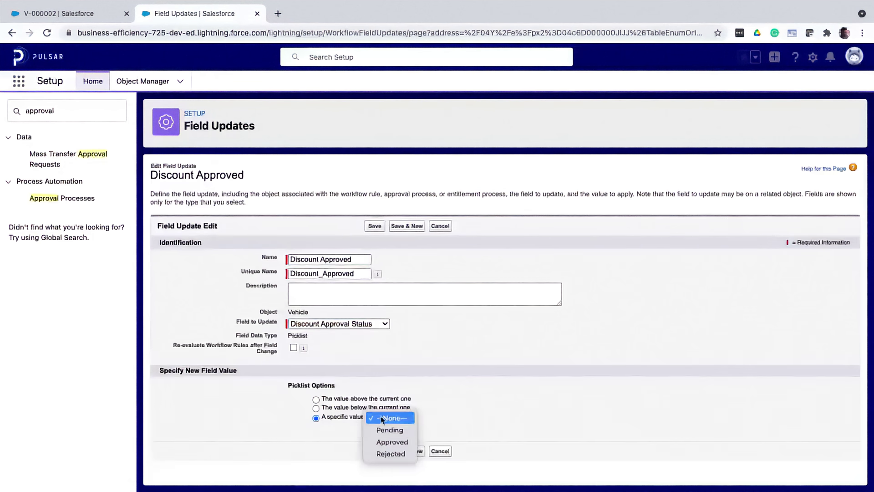
left_click(383, 444)
left_click(374, 450)
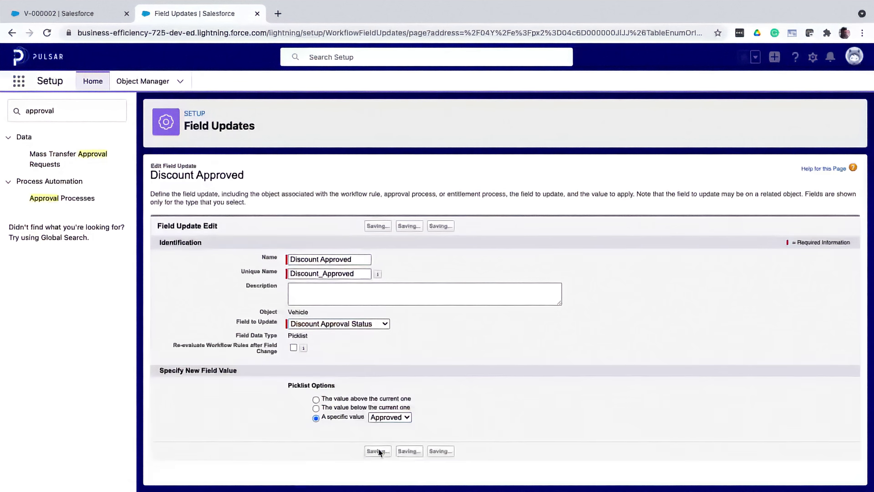
Change the final approval record lock to unlock the record for editing and save it.
scroll(323, 360, "down", 4)
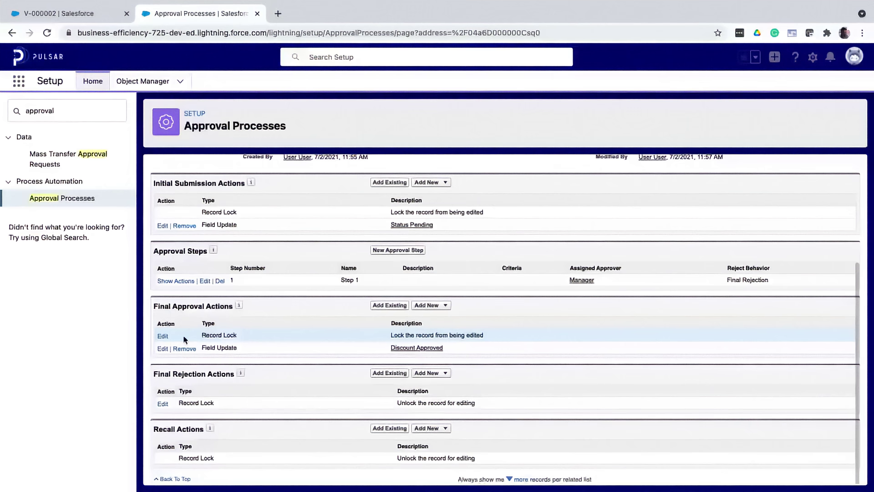
left_click(162, 336)
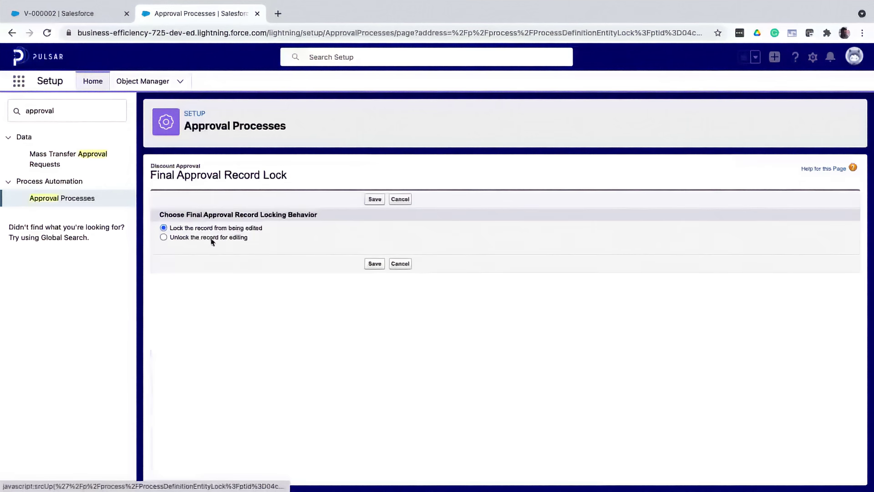
left_click(212, 239)
left_click(376, 200)
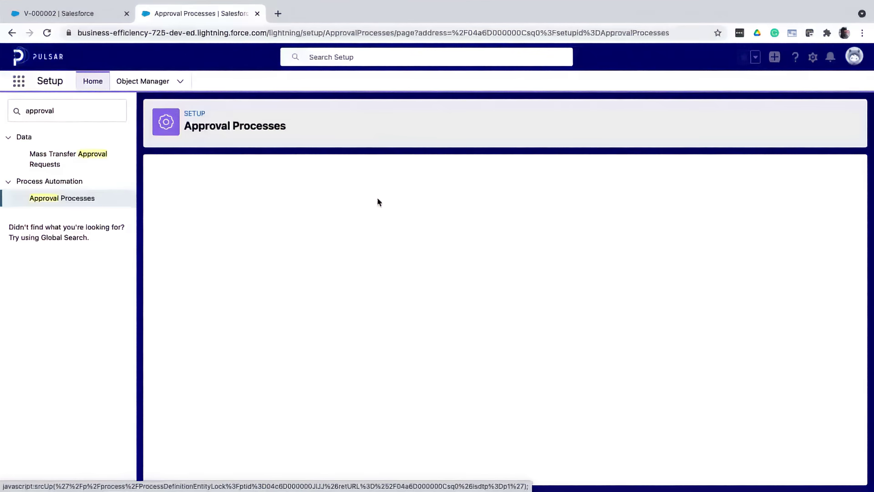
Add a new field update named Mark Rejected to the Final Rejection Actions.
scroll(321, 442, "down", 3)
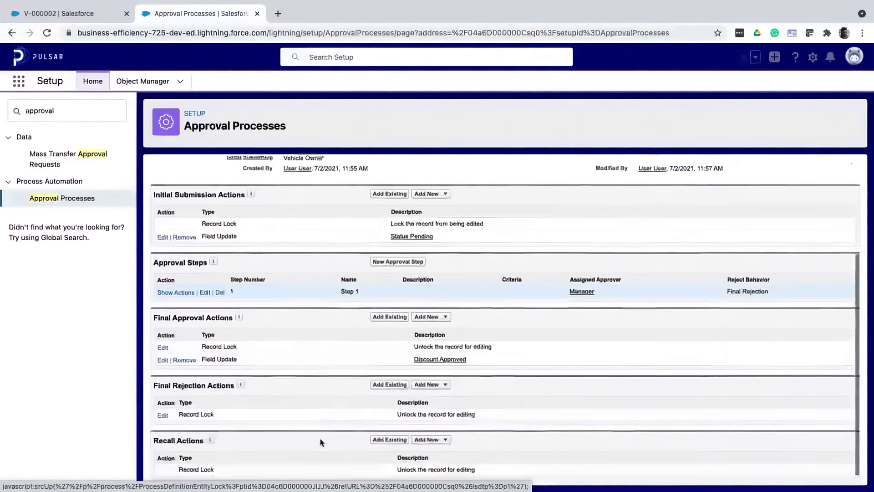
scroll(321, 438, "down", 1)
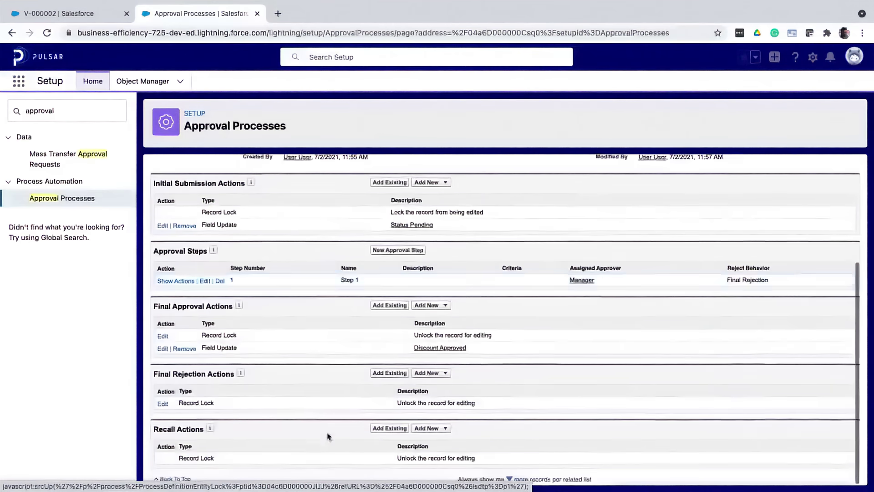
left_click(428, 371)
left_click(427, 403)
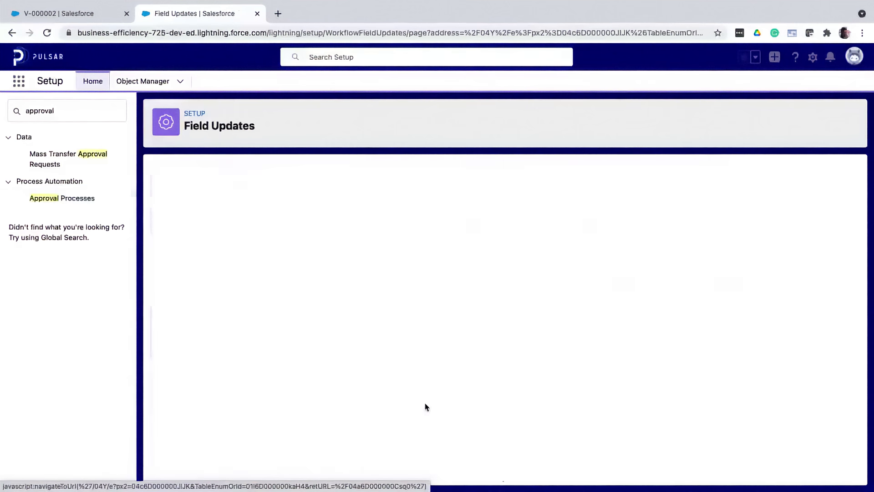
type("Mark Rejected")
key("Tab")
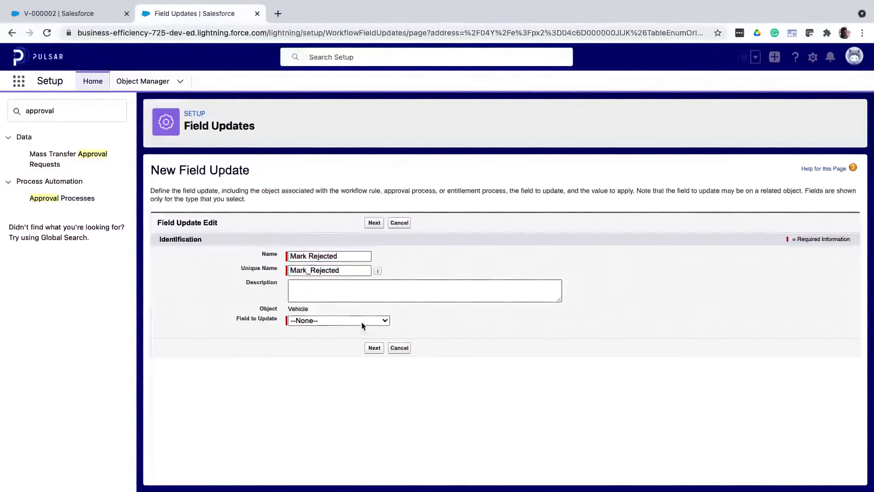
Make the Mark Rejected update set the Discount Approval Status field to the specific value Rejected, and save it.
left_click(363, 325)
left_click(352, 381)
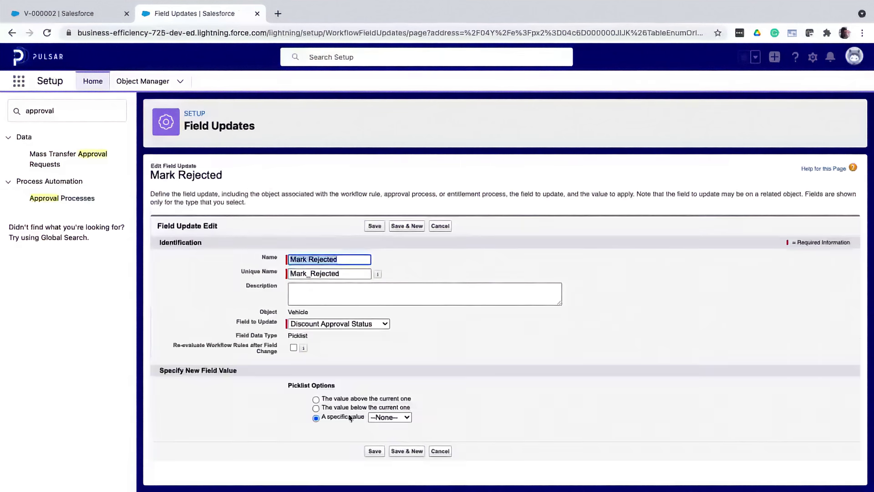
left_click(389, 417)
left_click(390, 453)
left_click(375, 450)
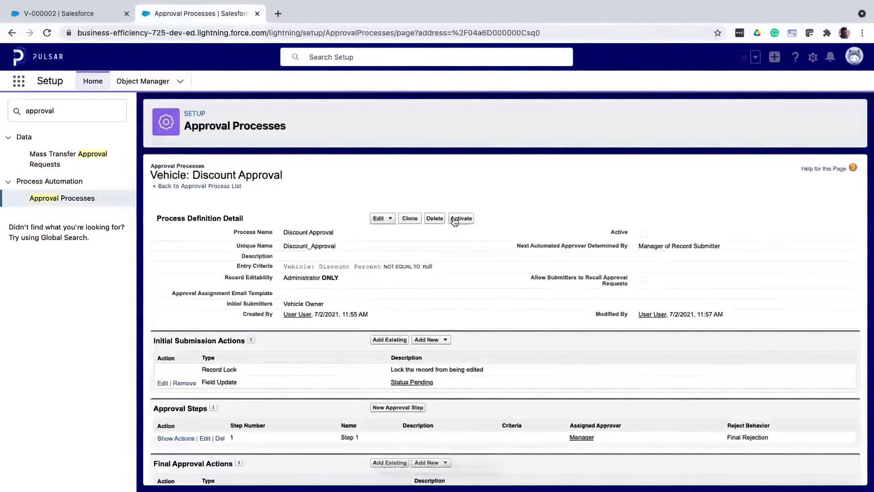
Activate the Discount Approval process and accept the confirmation.
left_click(454, 220)
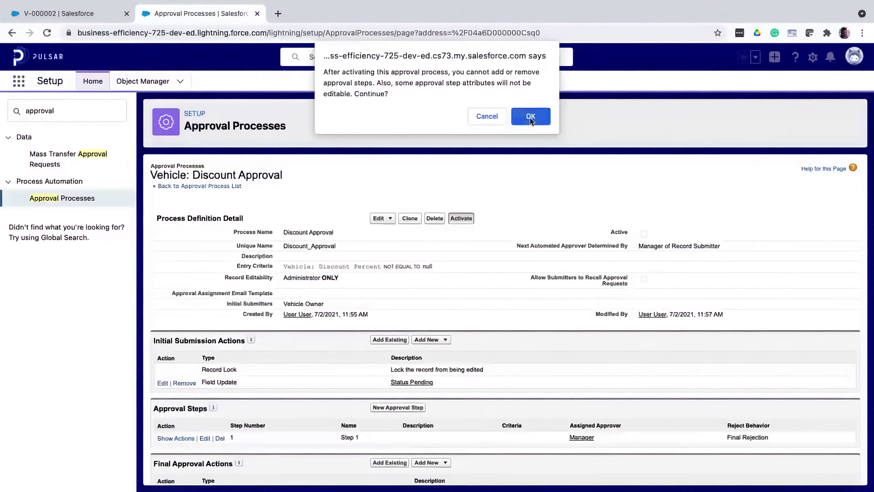
left_click(533, 117)
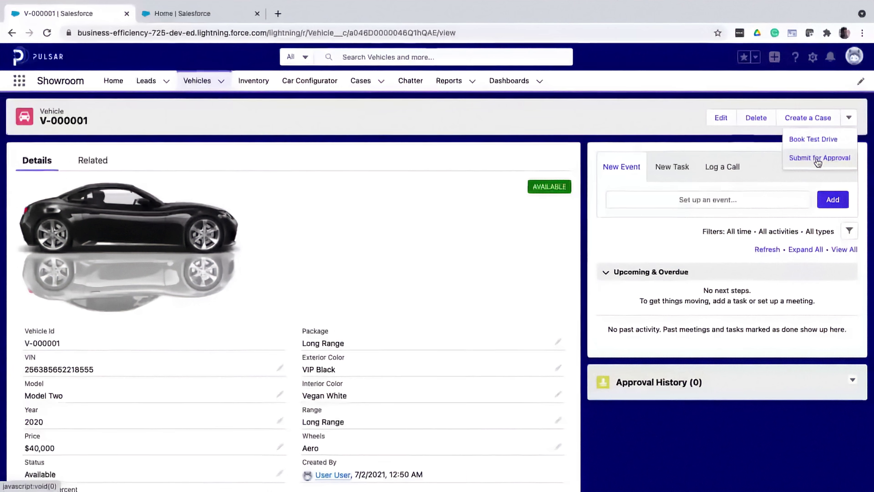
Set the Discount Percent of vehicle V-000001 to 10 and save the record.
scroll(179, 408, "down", 3)
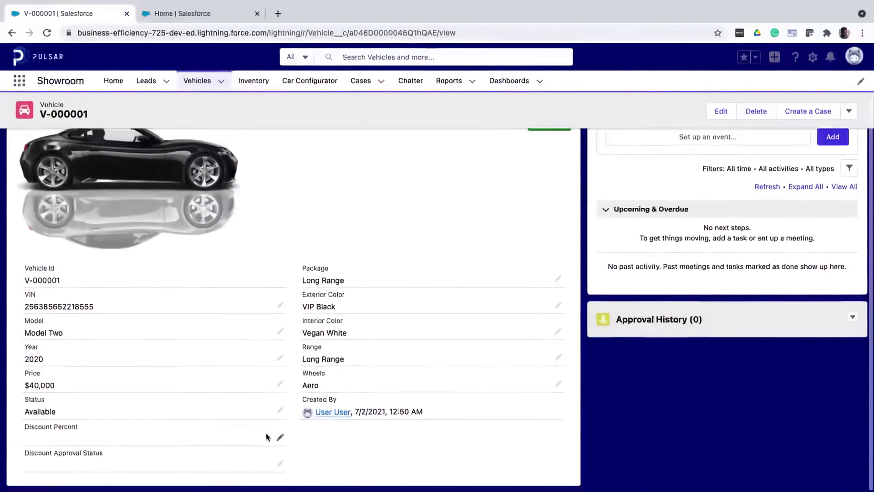
left_click(279, 438)
type("10")
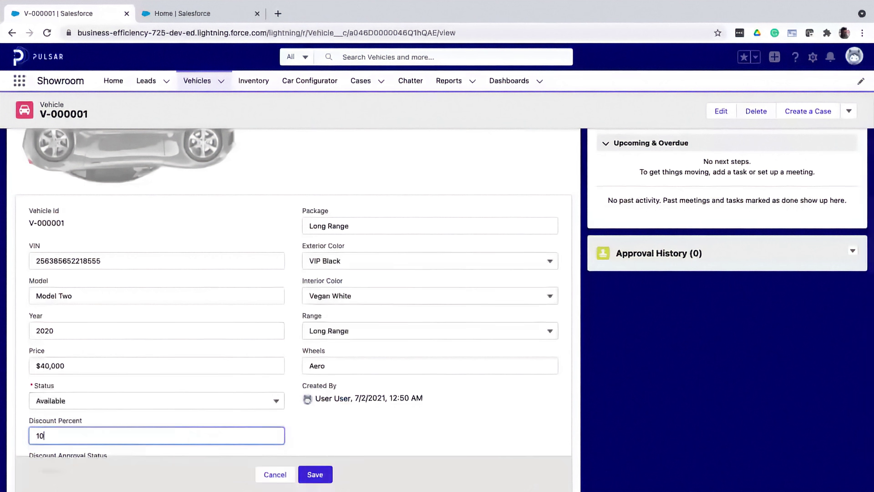
left_click(314, 473)
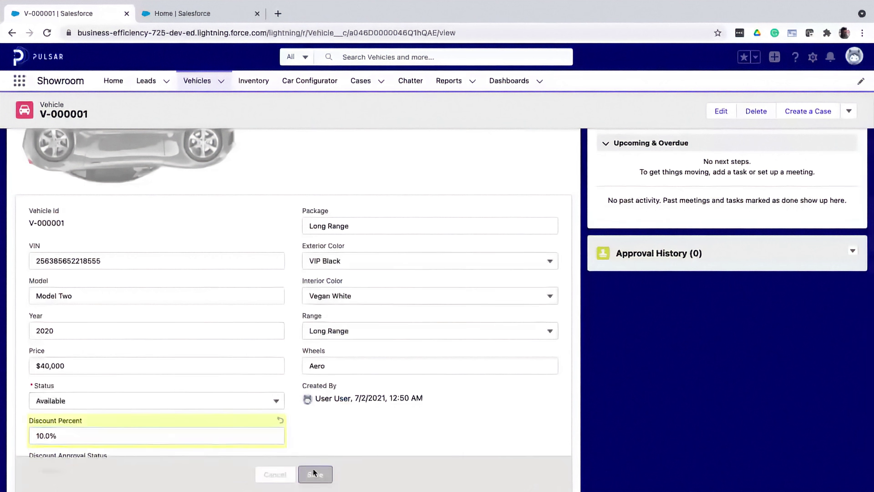
Submit vehicle V-000001 for approval with the comment "Hey - Please approve".
scroll(499, 269, "up", 3)
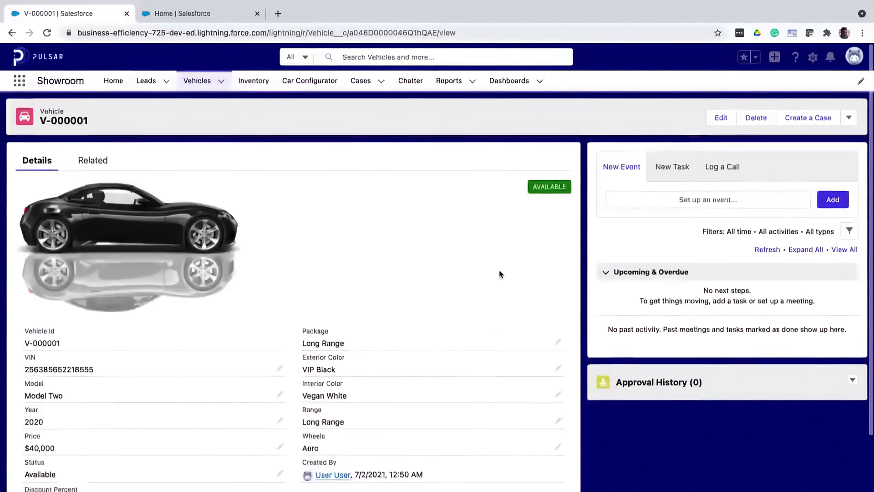
left_click(849, 118)
left_click(818, 158)
left_click(496, 277)
type("Hey - P")
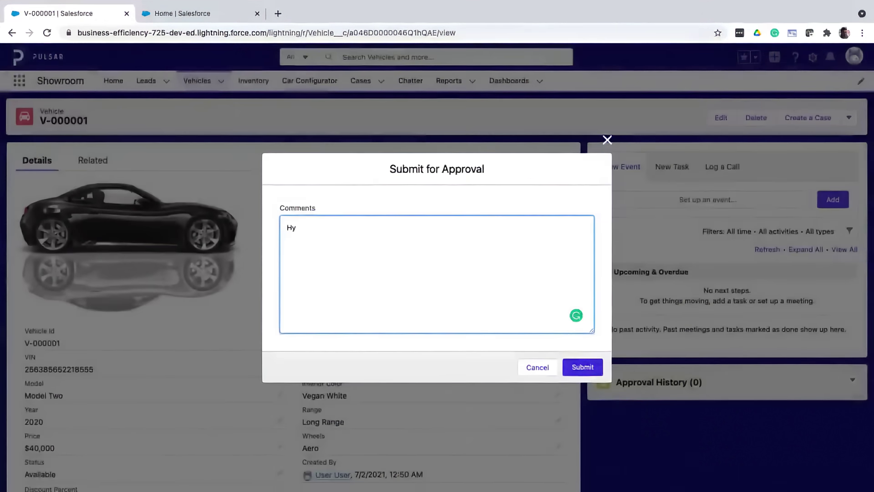
type("lease approve")
left_click(575, 371)
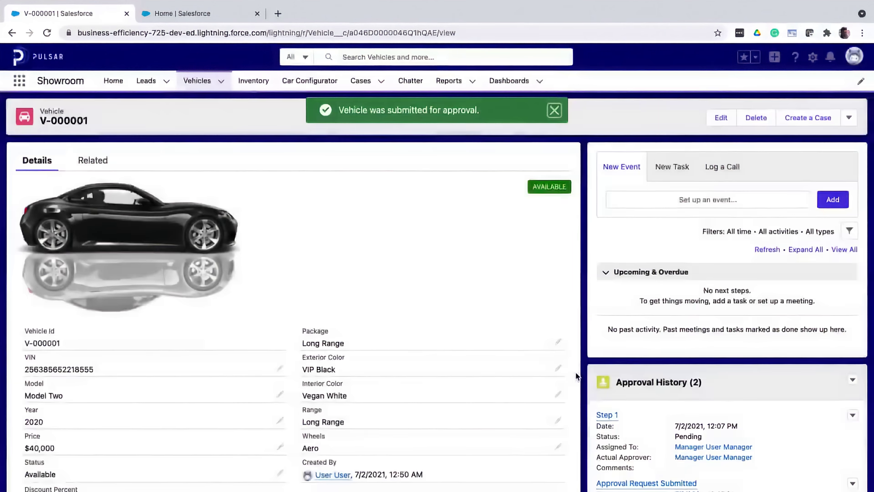
scroll(577, 376, "down", 2)
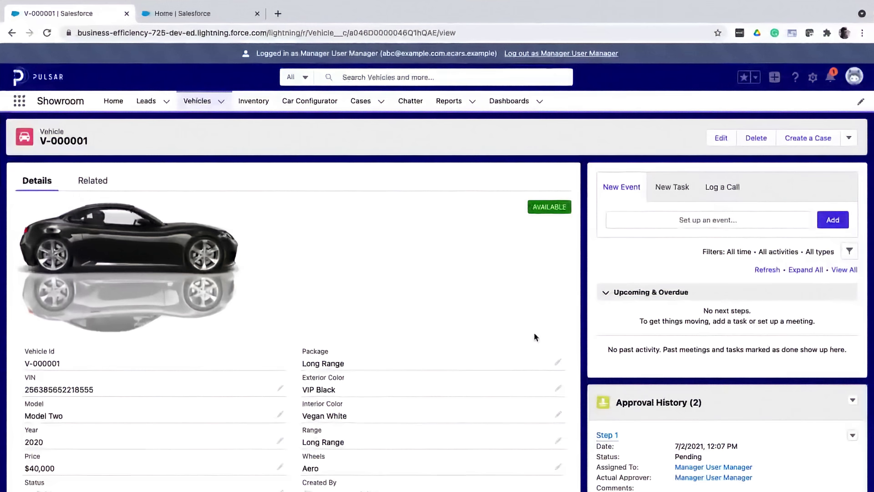
As the manager, open the pending Step 1 request from the vehicle's approval history and approve it with the comment "Approved".
scroll(534, 336, "down", 3)
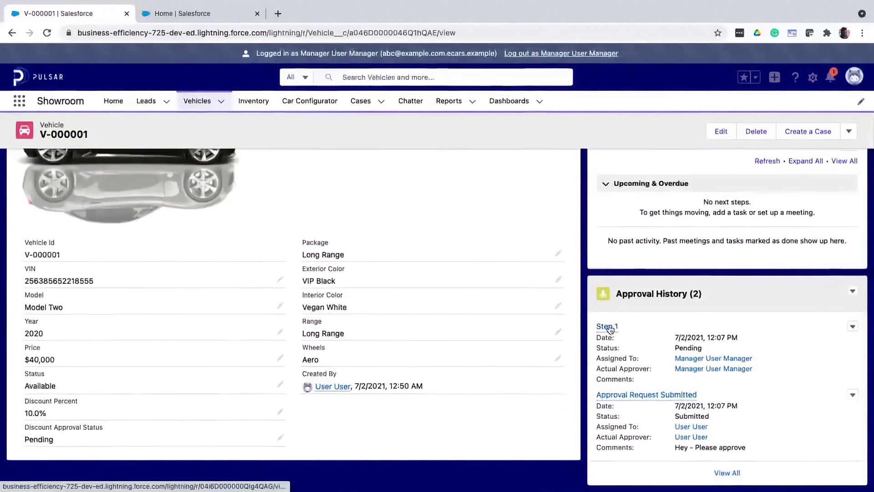
left_click(607, 326)
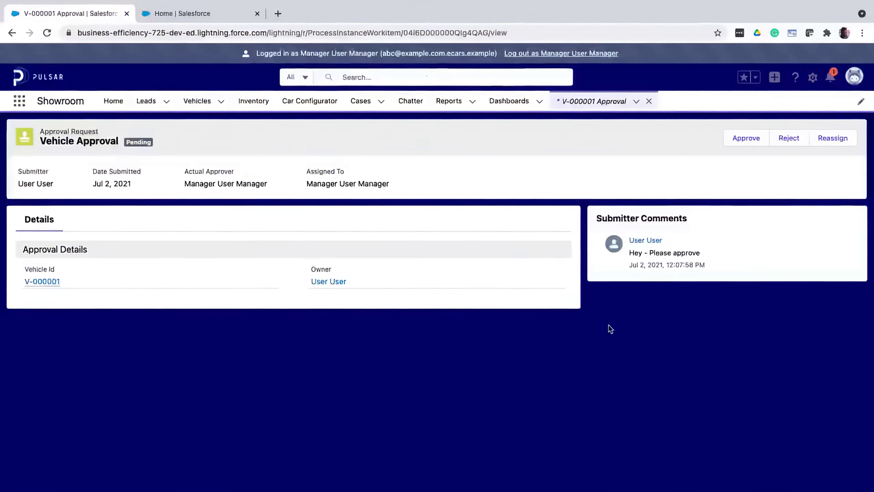
left_click(747, 138)
type("Approved")
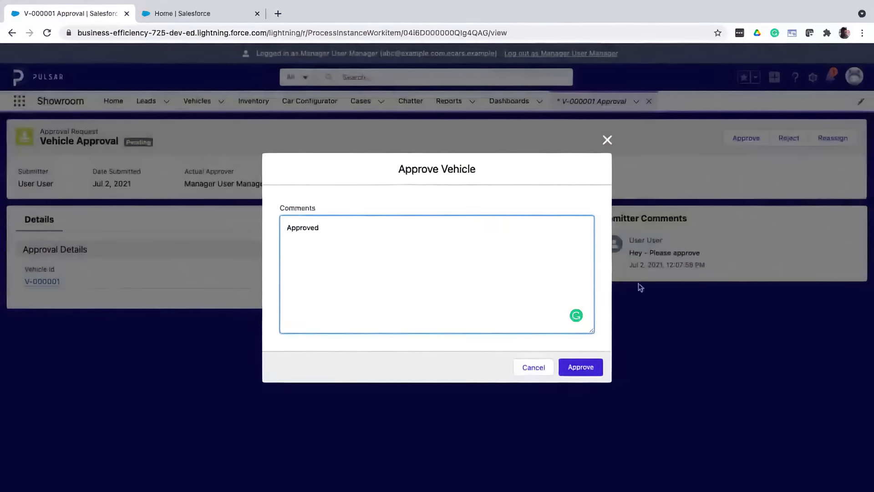
left_click(591, 367)
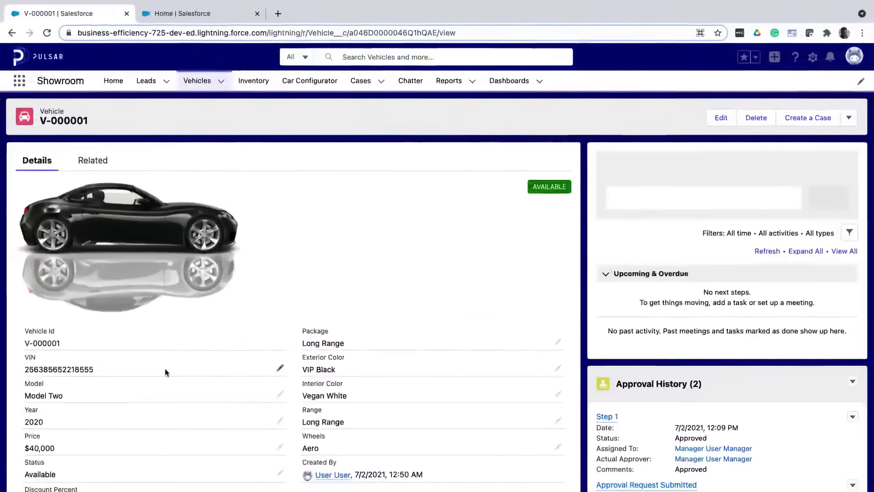
scroll(166, 373, "down", 3)
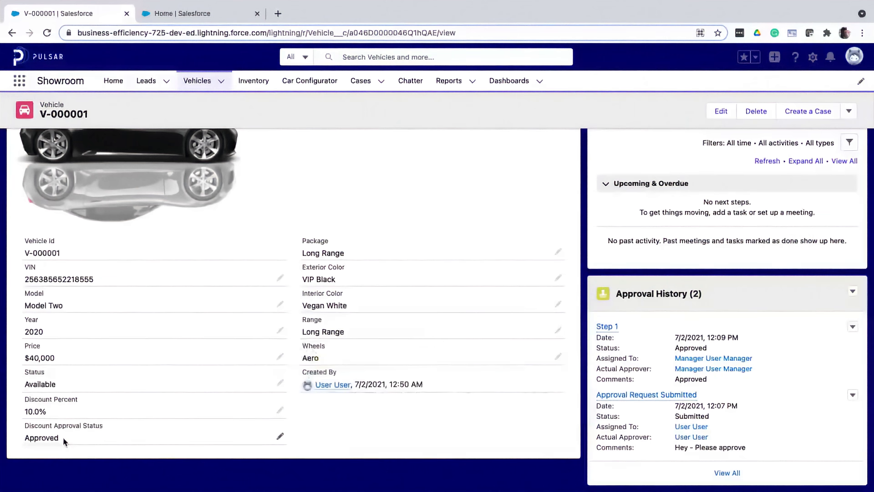
Start a new Formula field on the Vehicle object, labelled Final price, with the Currency return type.
left_click(181, 14)
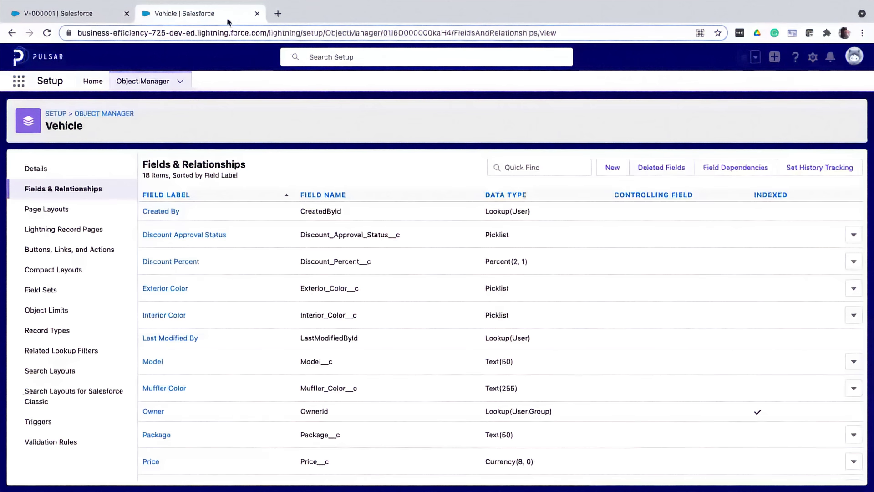
left_click(609, 168)
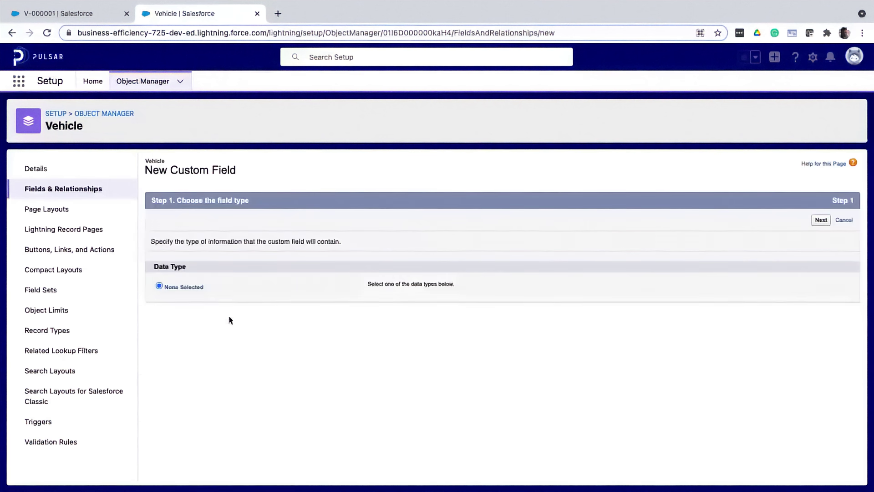
left_click(159, 326)
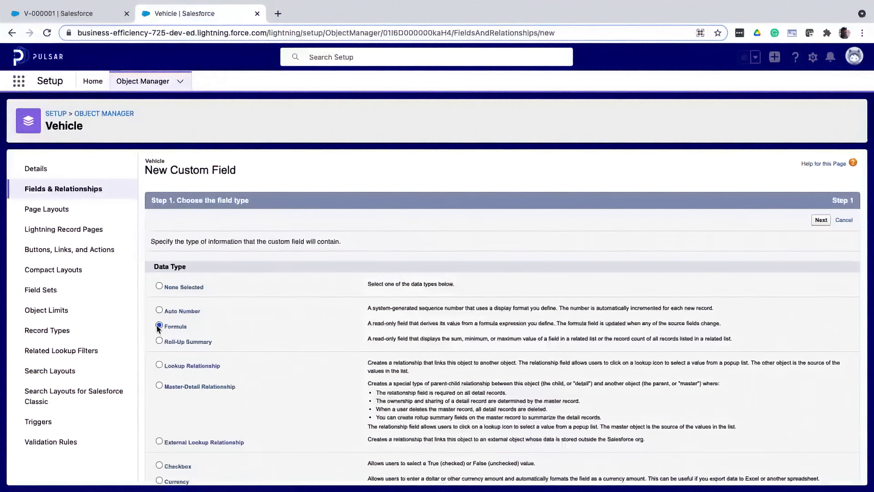
left_click(820, 221)
type("Final price")
key("Tab")
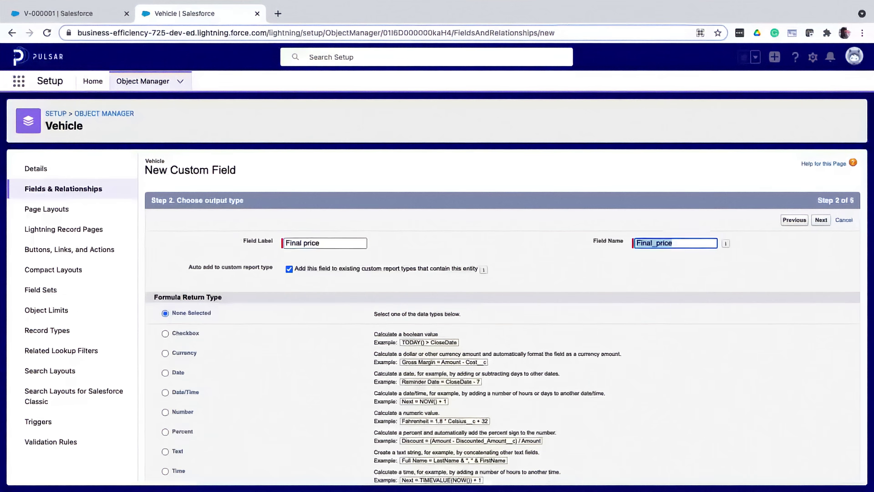
left_click(166, 353)
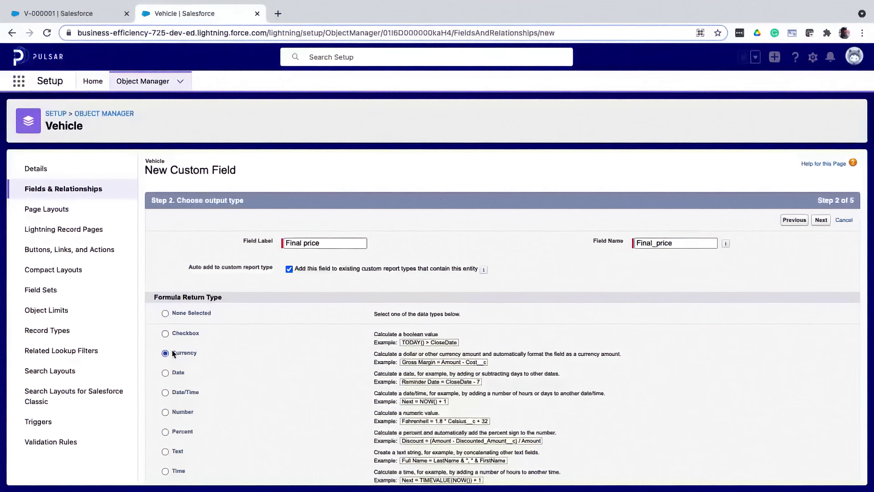
Go on to the Final price formula in the advanced editor and insert the IF function.
scroll(325, 394, "down", 2)
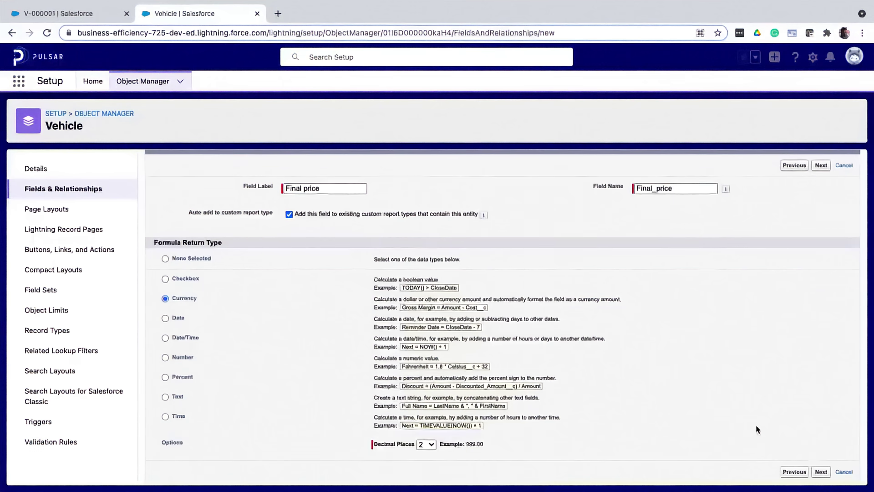
left_click(821, 472)
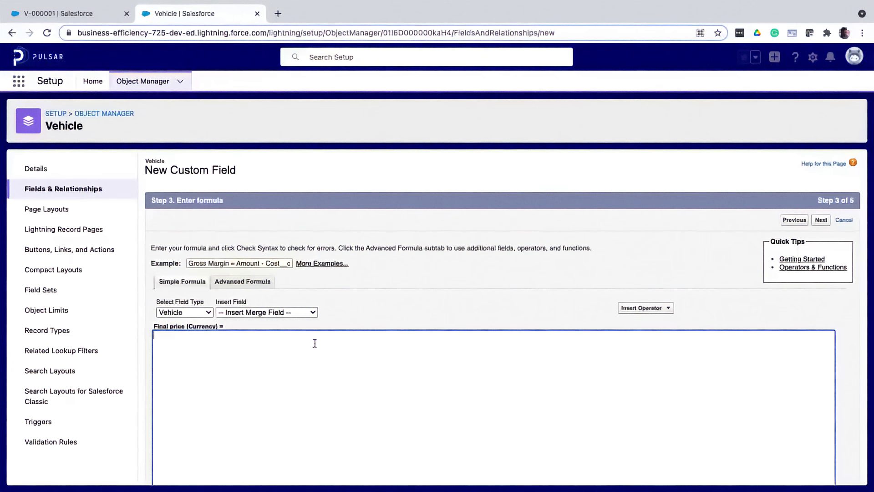
left_click(248, 283)
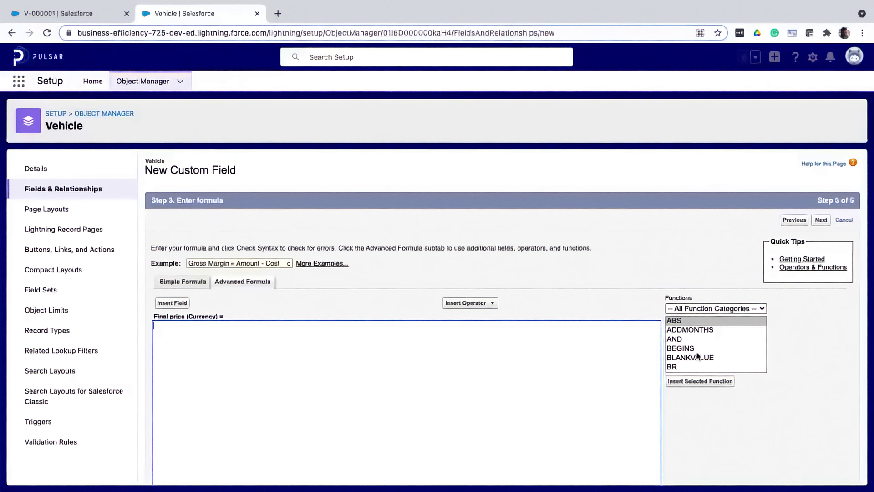
scroll(697, 356, "down", 4)
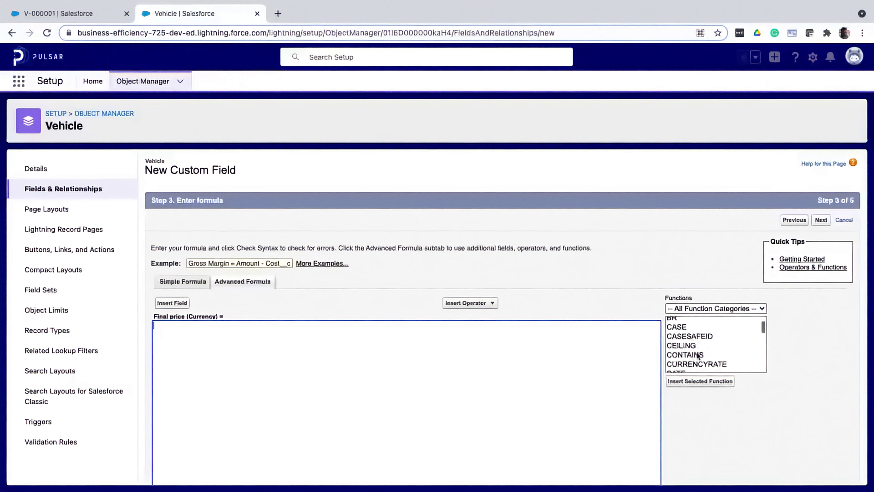
scroll(697, 356, "down", 5)
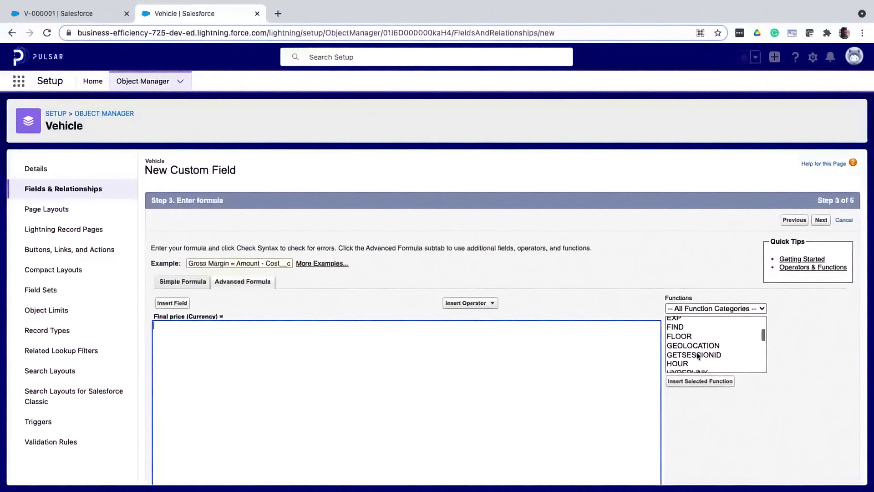
scroll(698, 356, "down", 5)
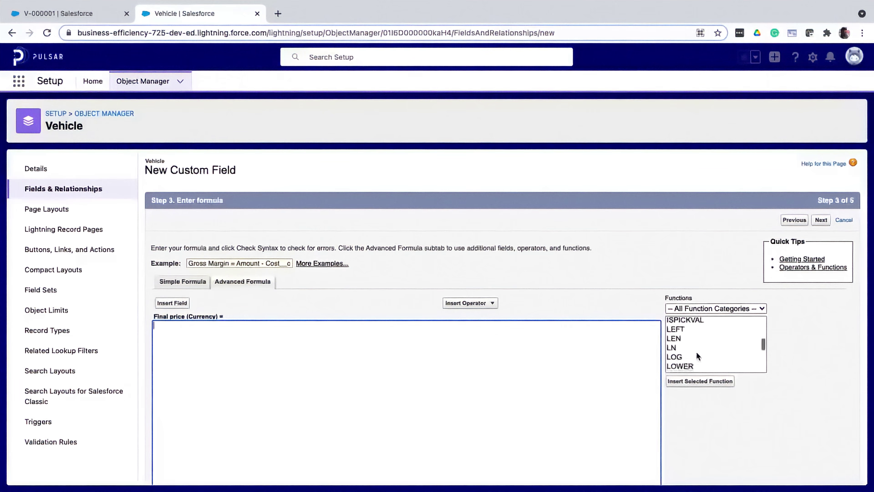
scroll(697, 355, "up", 4)
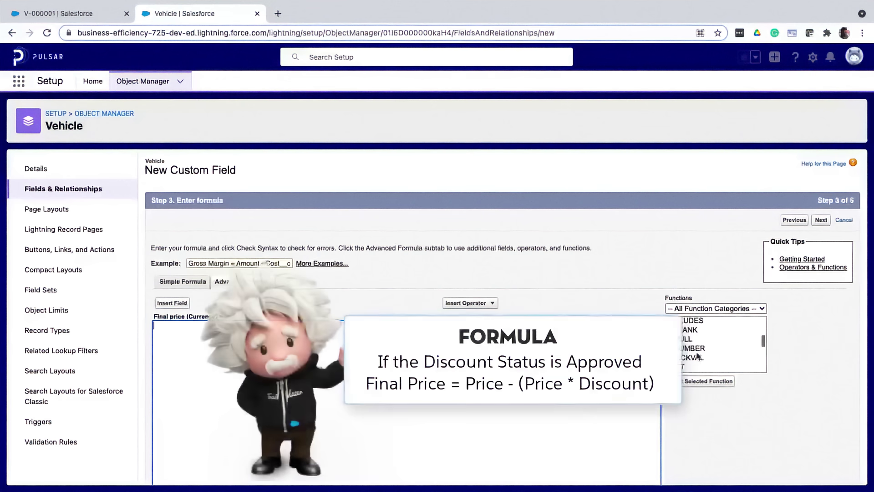
scroll(699, 356, "up", 1)
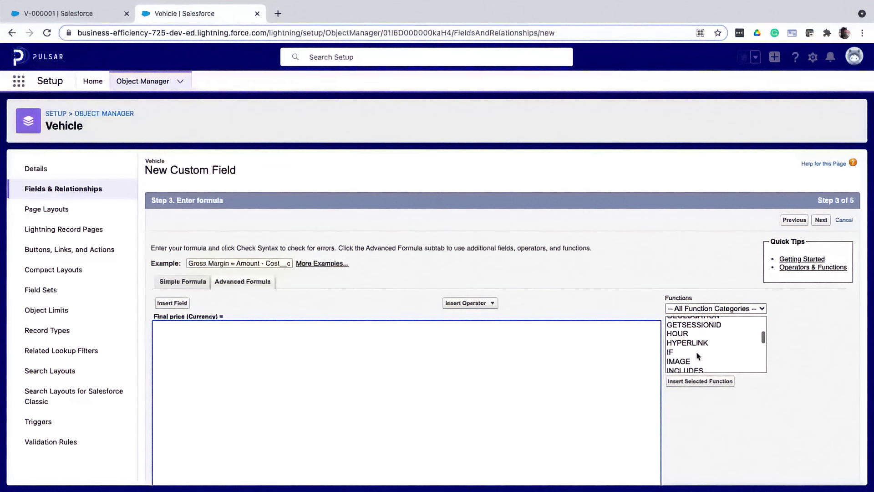
left_click(699, 353)
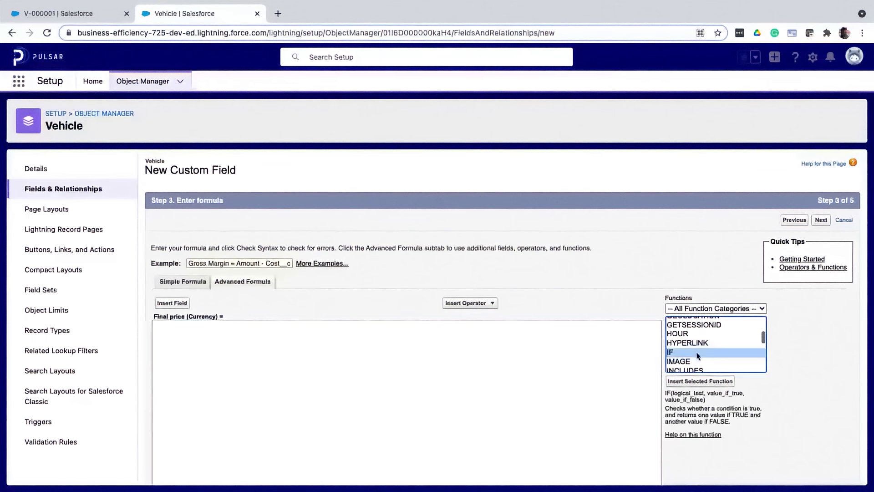
left_click(686, 382)
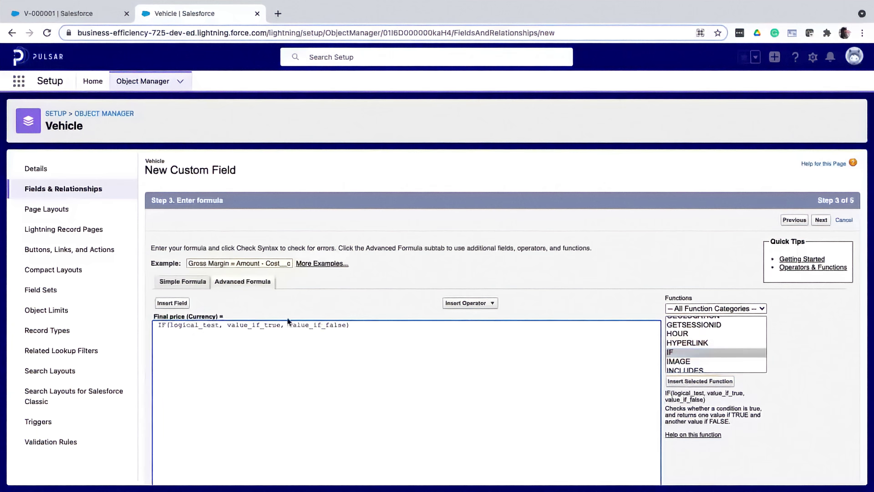
Complete the formula as IF(ISPICKVAL(Discount_Approval_Status__c,'Approved'), Price__c - (Discount_Percent__c * Price__c), Price__c) and check its syntax.
double_click(194, 325)
key("BackSpace")
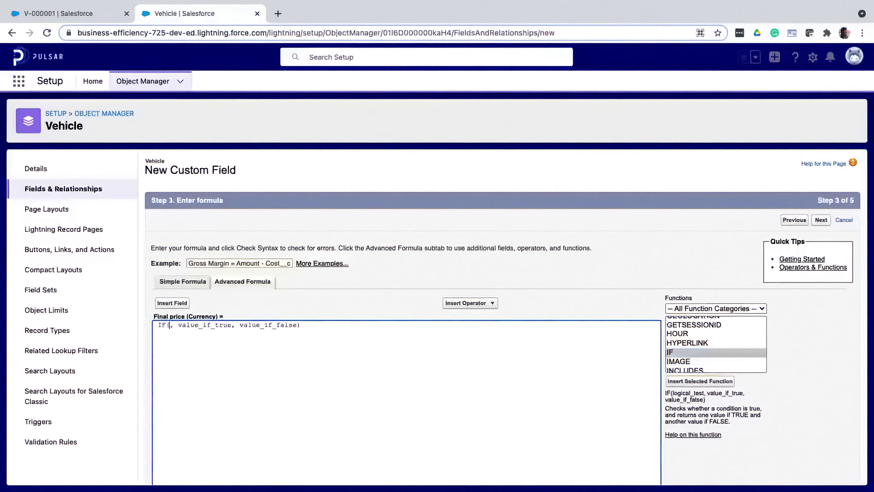
left_click(172, 303)
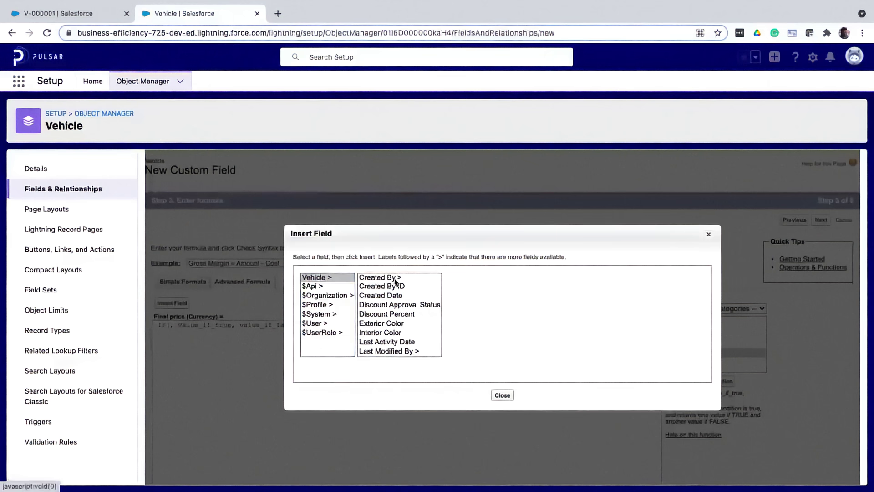
left_click(390, 305)
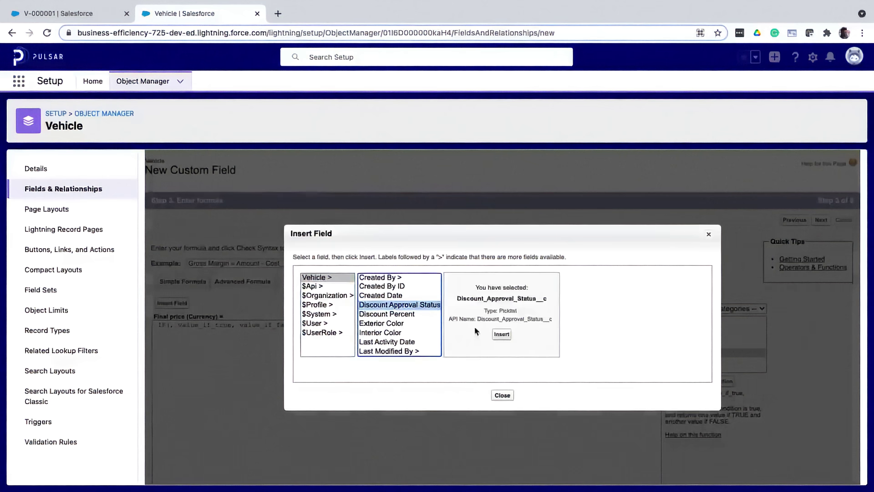
left_click(501, 334)
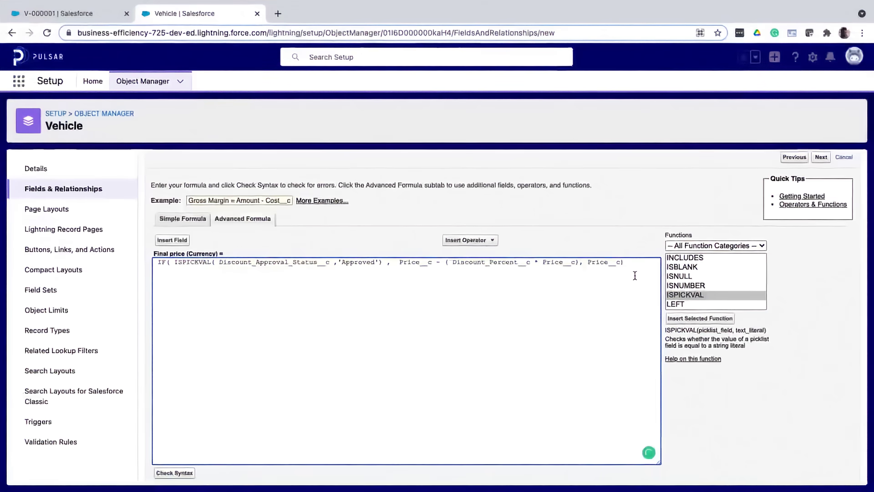
scroll(635, 275, "down", 2)
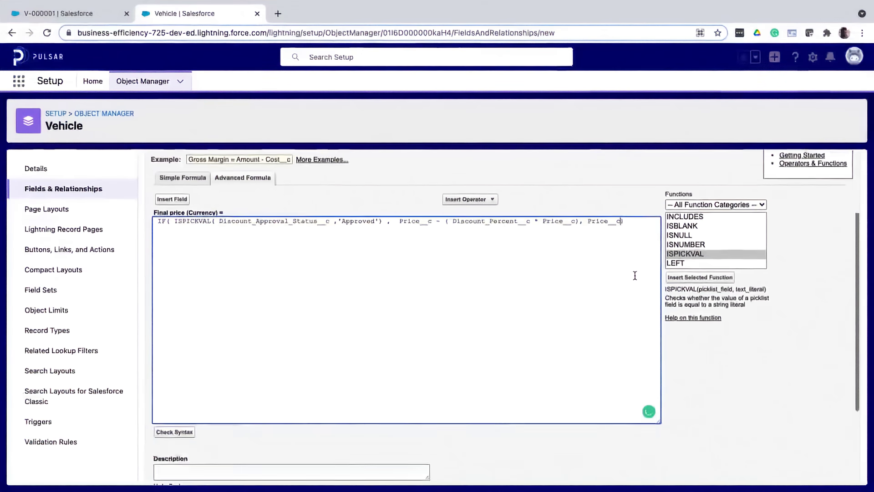
left_click(174, 417)
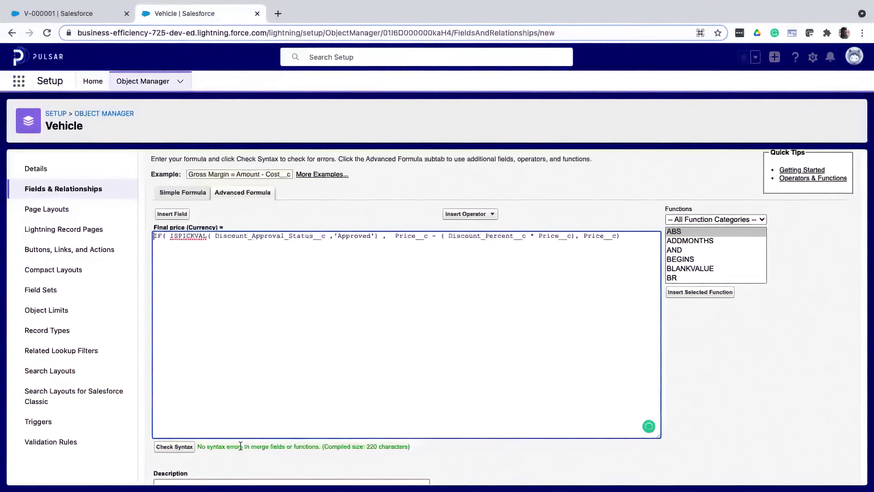
Finish the Final price field, keeping blank fields treated as zeroes and both page layouts included, and save it.
scroll(240, 445, "down", 3)
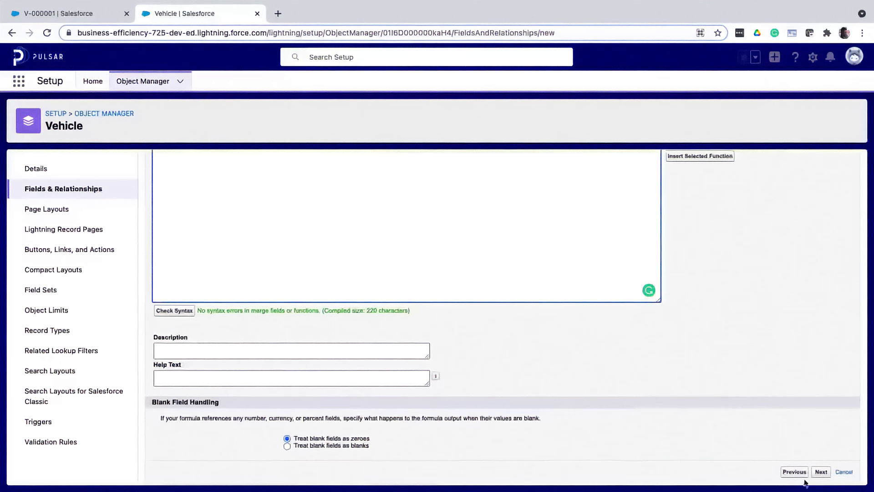
left_click(821, 472)
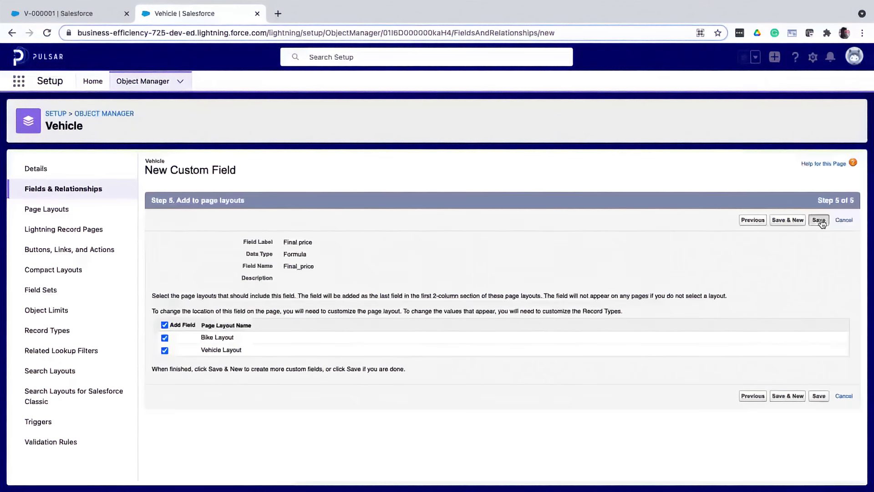
left_click(820, 221)
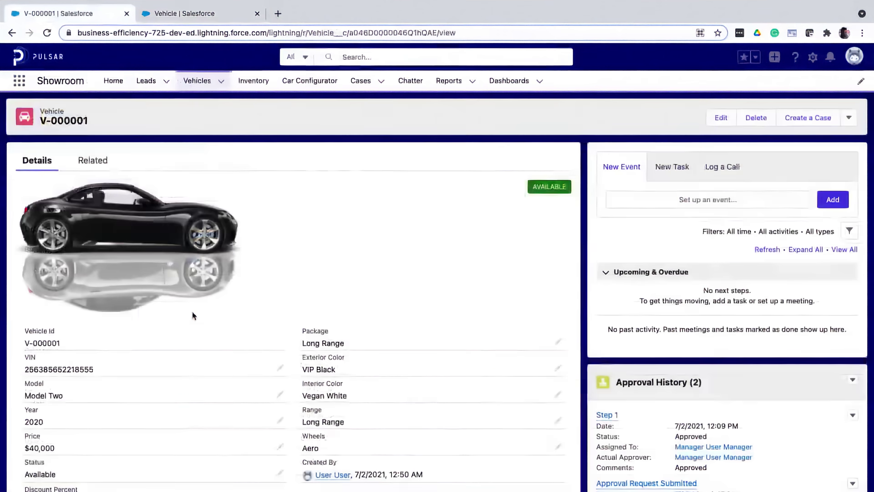
Set the Discount Percent of vehicle V-000004 to 10 and save the record.
scroll(192, 315, "down", 2)
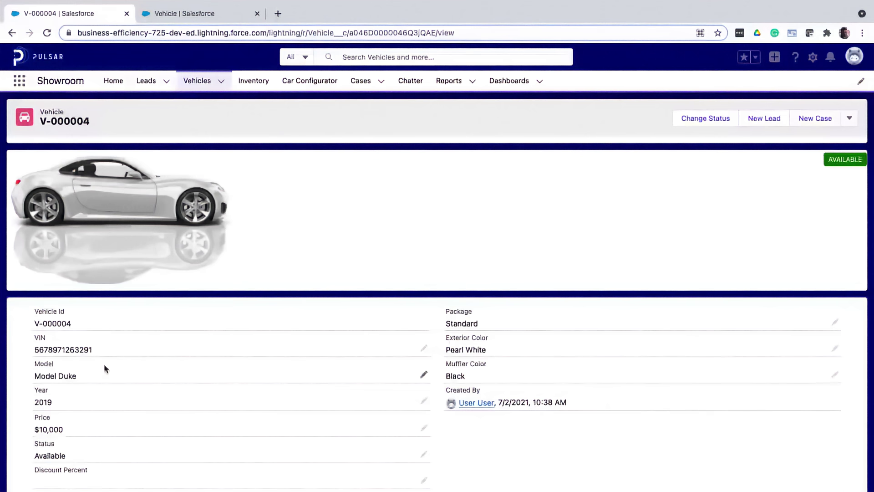
scroll(104, 364, "down", 3)
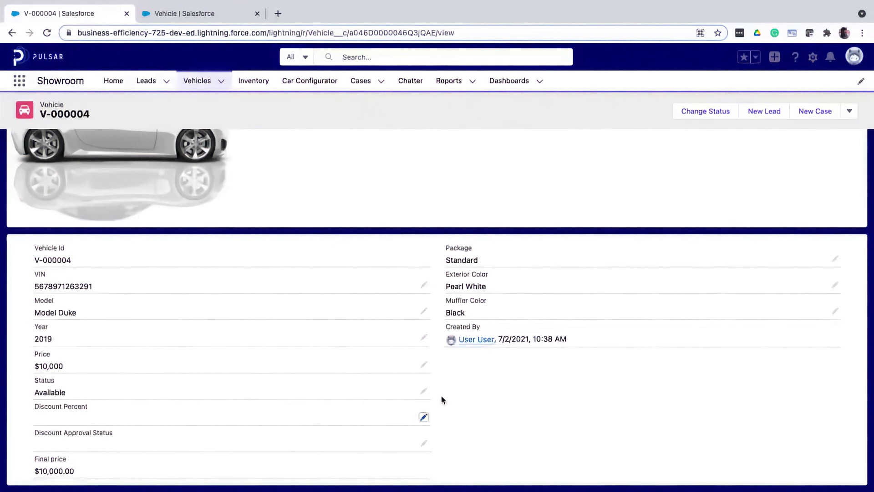
left_click(423, 418)
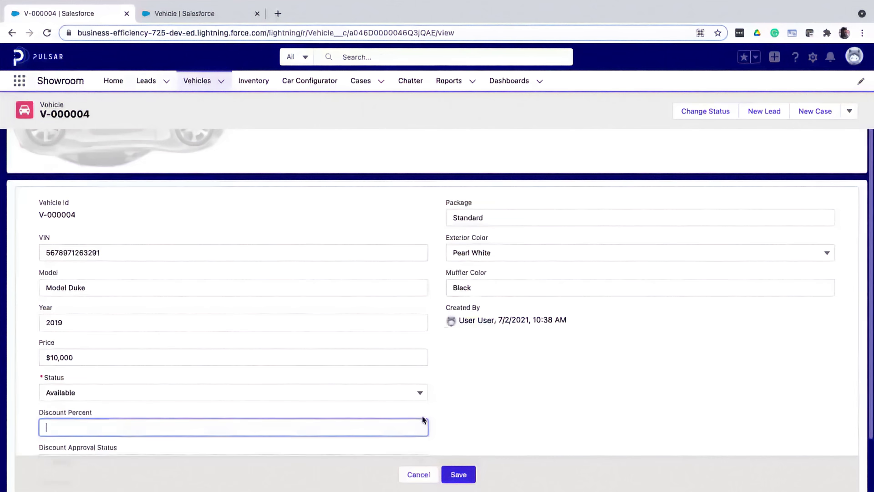
type("10")
left_click(452, 473)
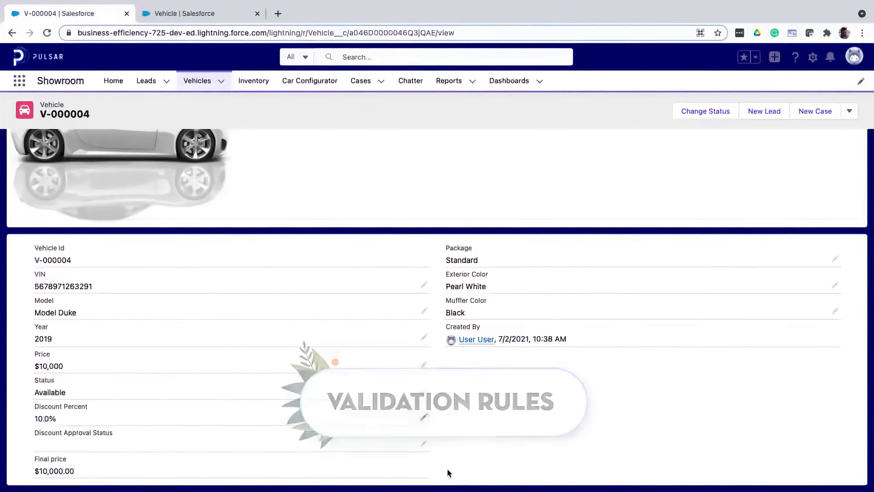
Start a Vehicle validation rule named "Discount shouldnt be greater than 50" with the error condition formula Discount_Percent__c > 0.5.
left_click(210, 18)
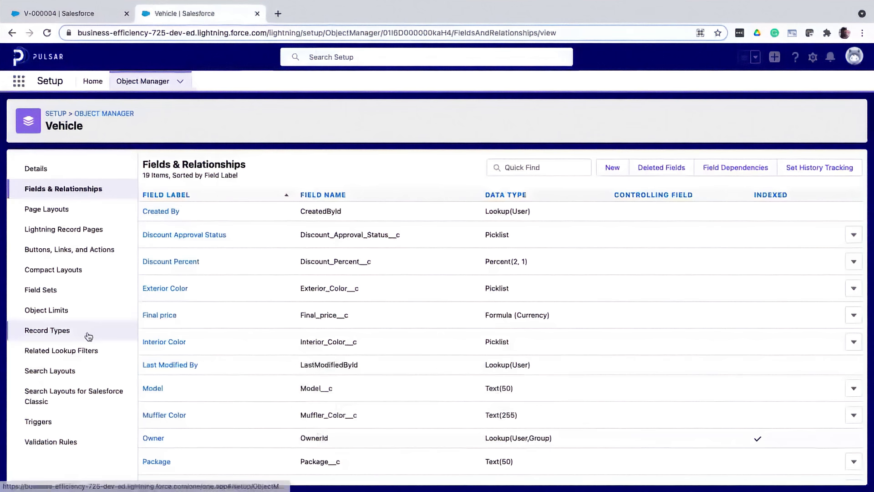
left_click(47, 440)
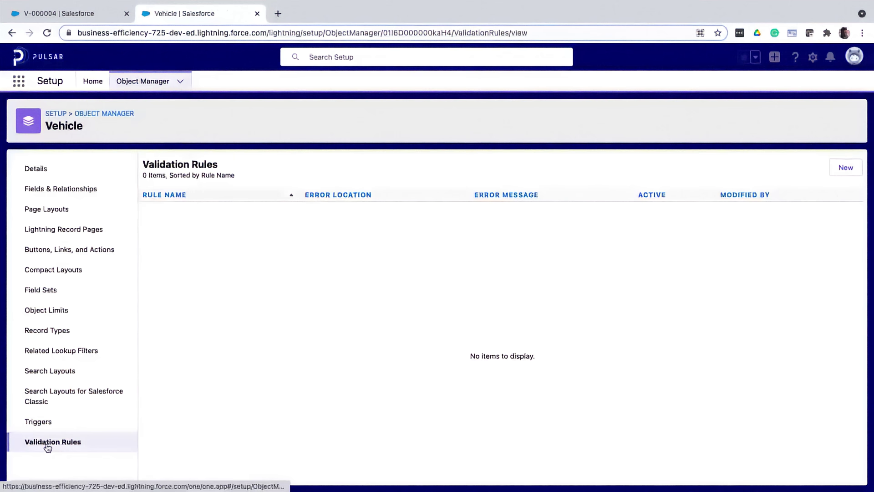
left_click(842, 168)
type("Discount shouldnt be greater than 50")
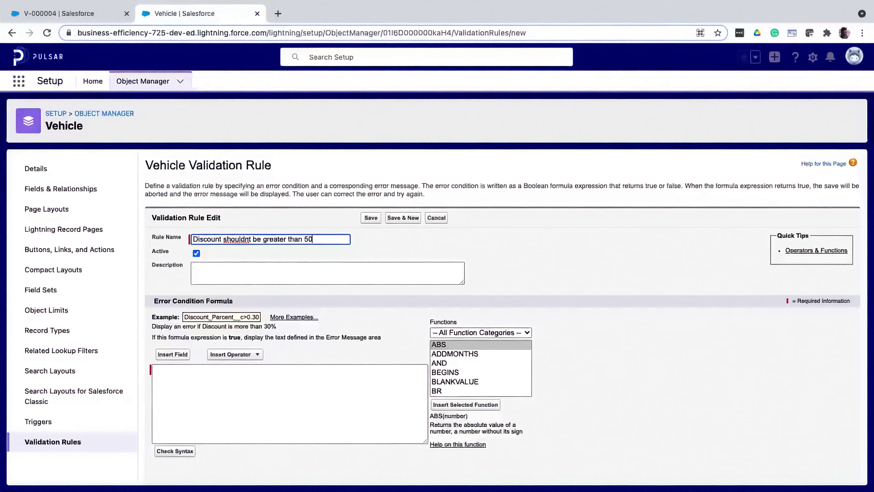
left_click(199, 379)
scroll(199, 379, "down", 2)
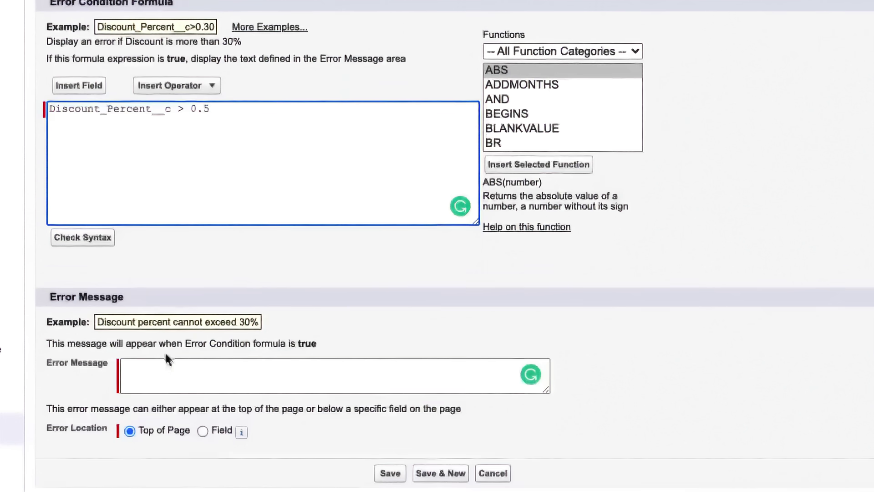
Set the error message to "Discount cannot be greater than 50%", locate it at the Discount Percent field, and save the validation rule.
left_click(162, 448)
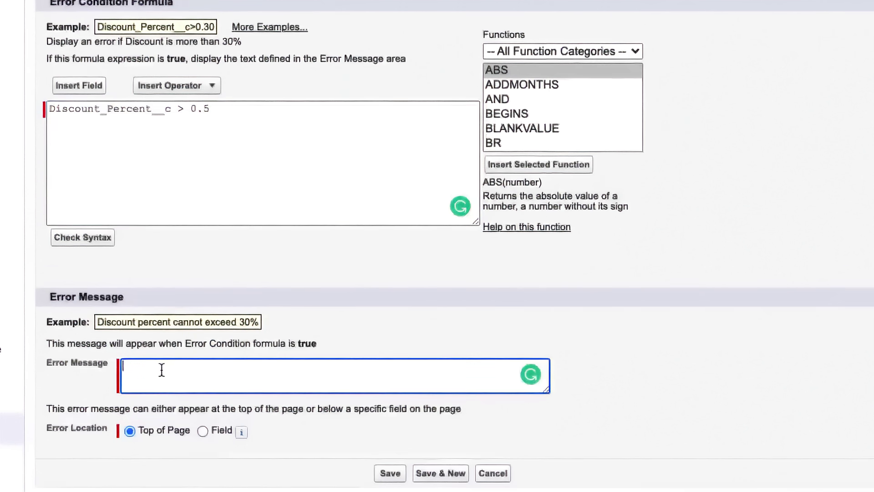
type("Discount cannot be greater than 50%")
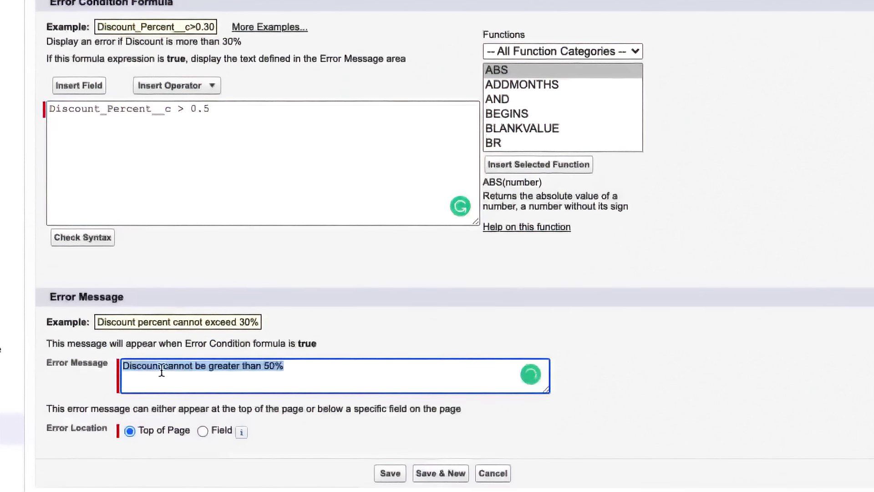
left_click(162, 370)
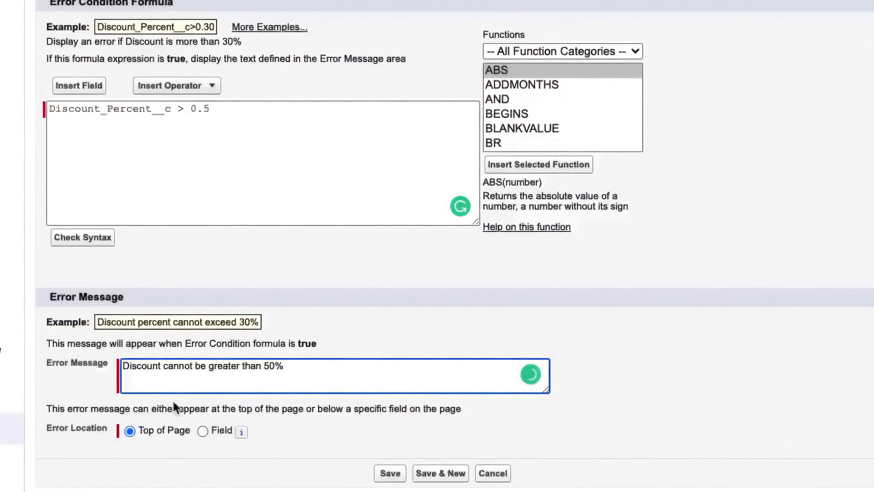
left_click(201, 430)
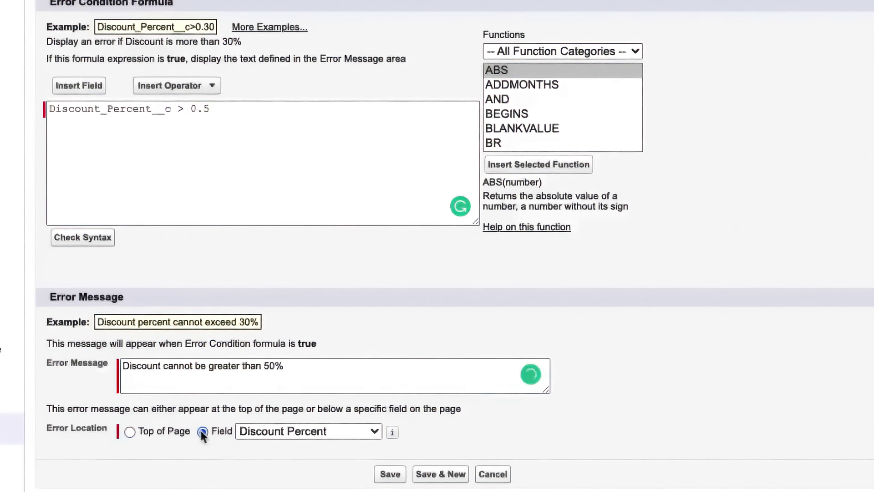
left_click(252, 432)
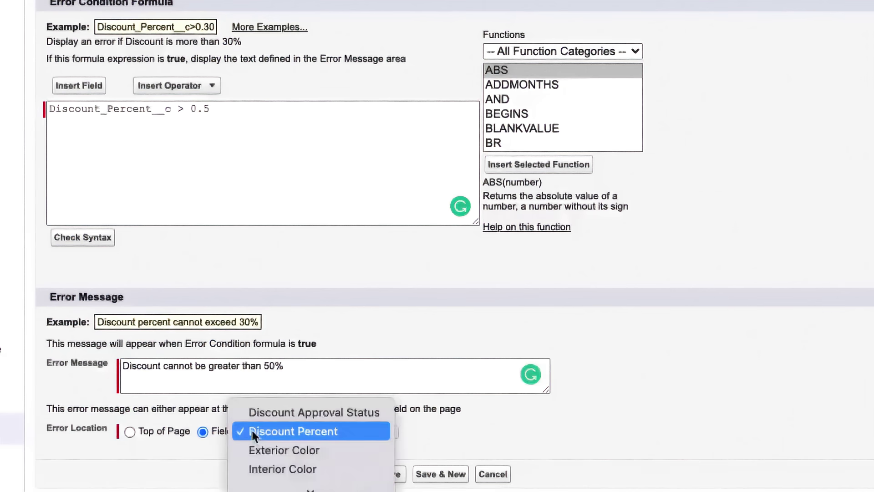
left_click(252, 431)
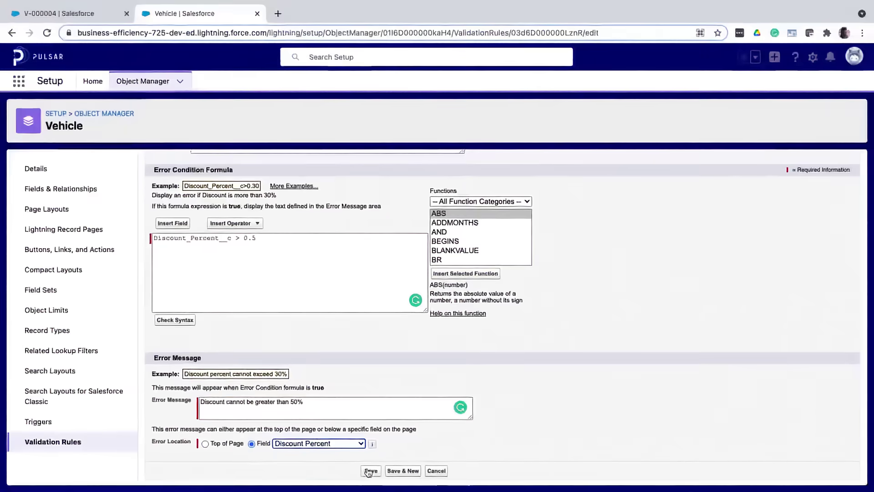
left_click(375, 472)
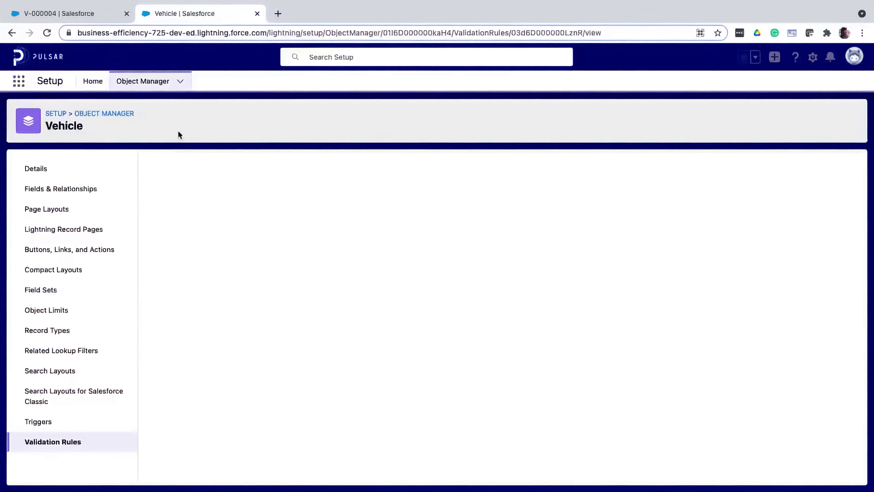
Test the rule on vehicle V-000004 by trying to save a Discount Percent of 51, and correct it to 10 and save.
left_click(69, 13)
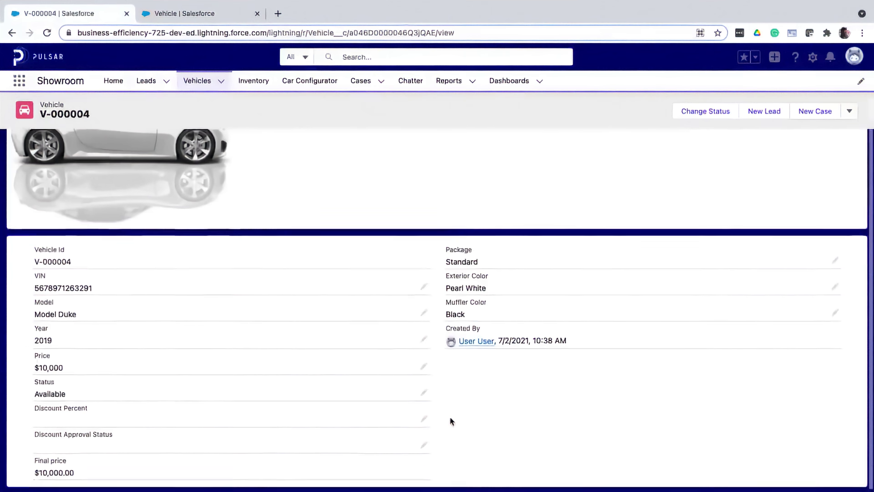
left_click(424, 416)
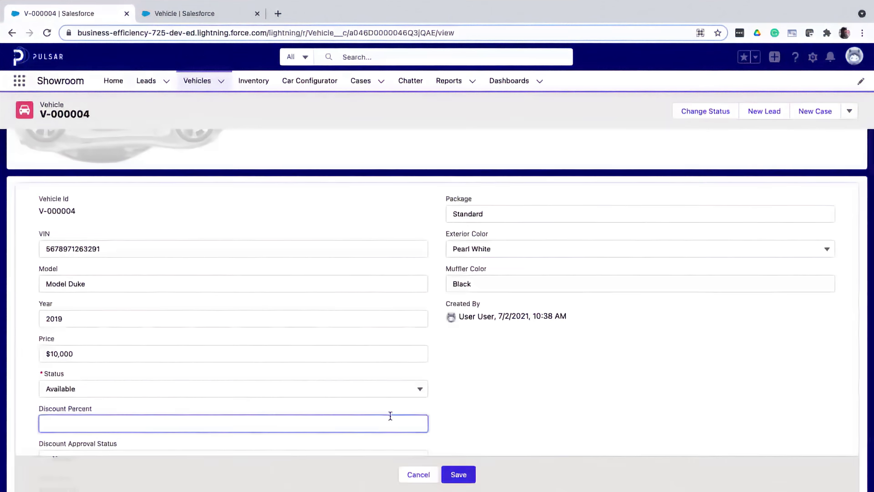
type("51")
left_click(458, 474)
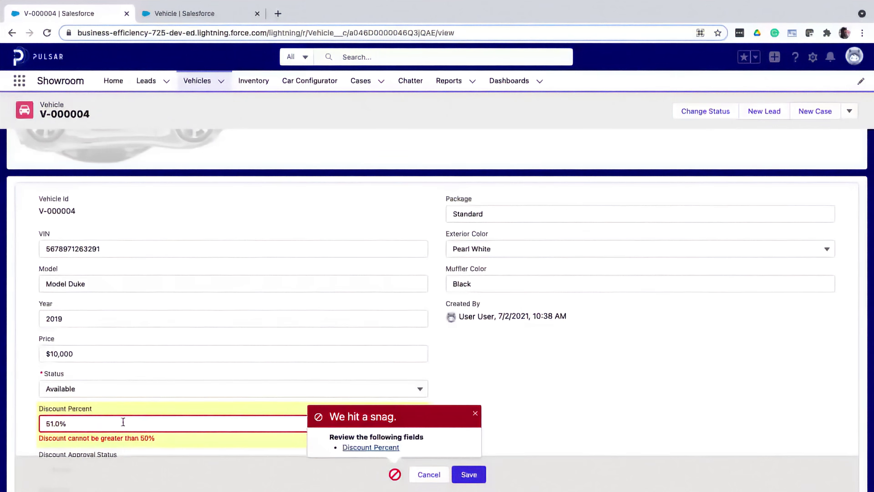
left_click(41, 424)
type("10")
left_click(466, 473)
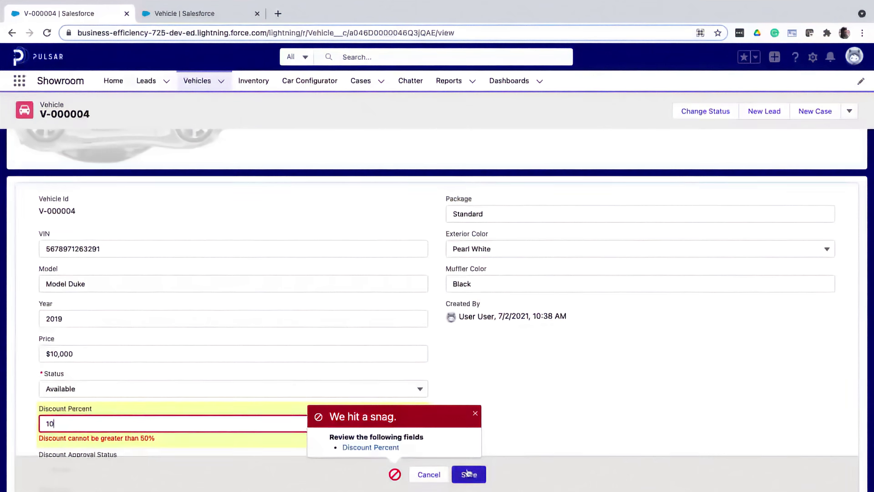